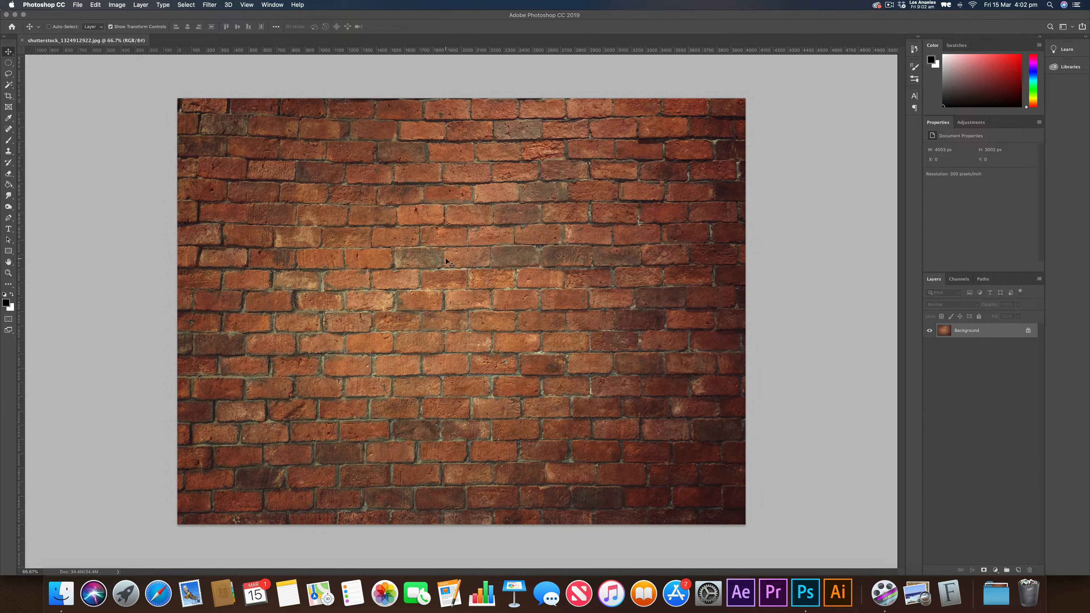
- Unlock the Background layer of the brick wall image to make it a regular layer, leaving its layer style unchanged
left_click(1029, 331)
double_click(1025, 330)
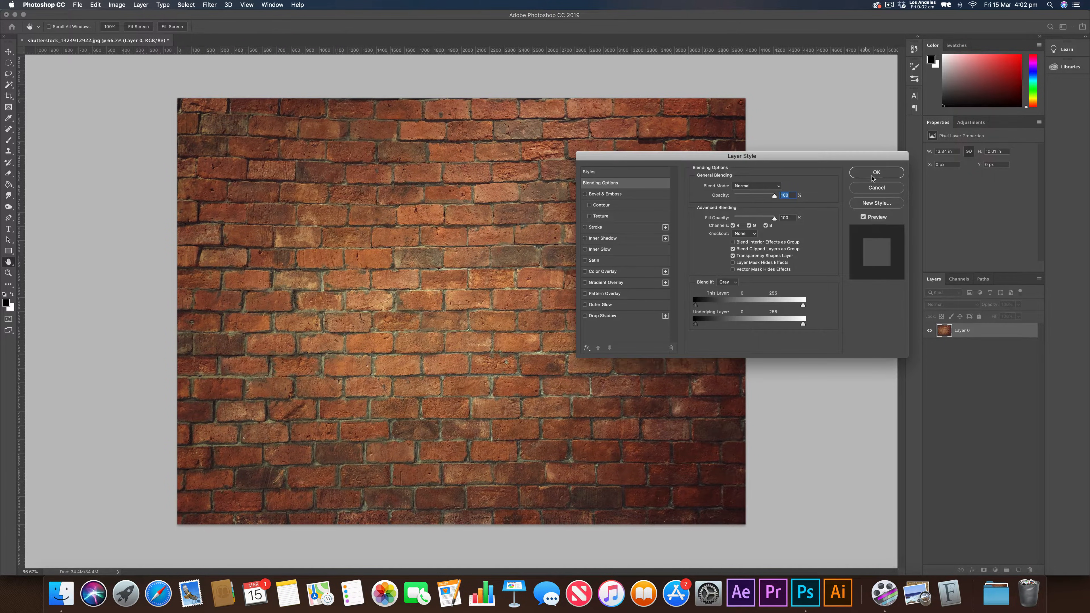
left_click(873, 174)
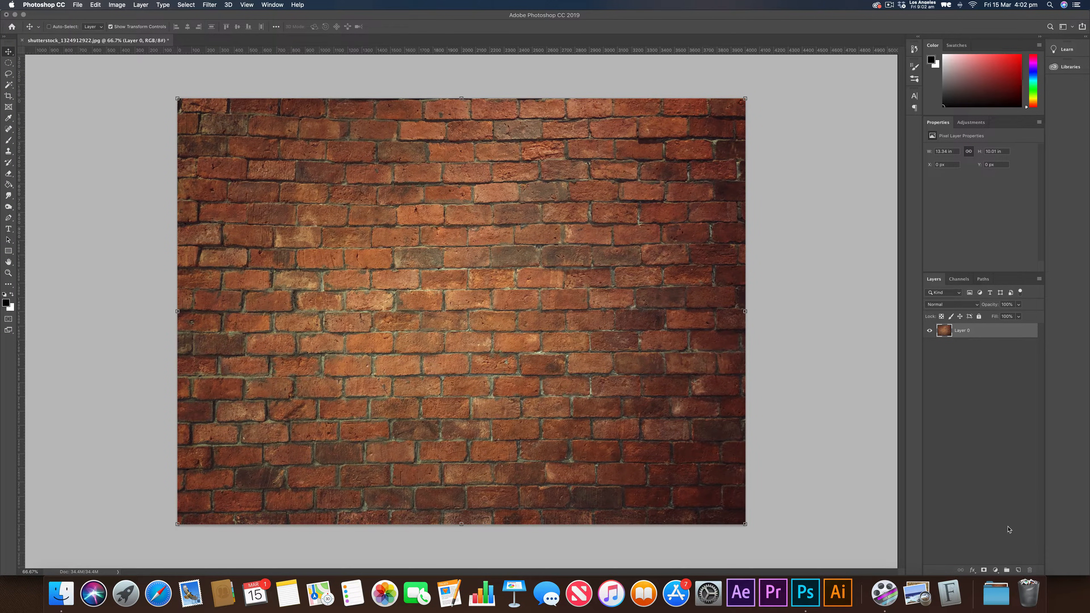
- Add a Black & White adjustment layer and a Curves adjustment layer with the midtones pulled down to darken the brick wall
left_click(995, 571)
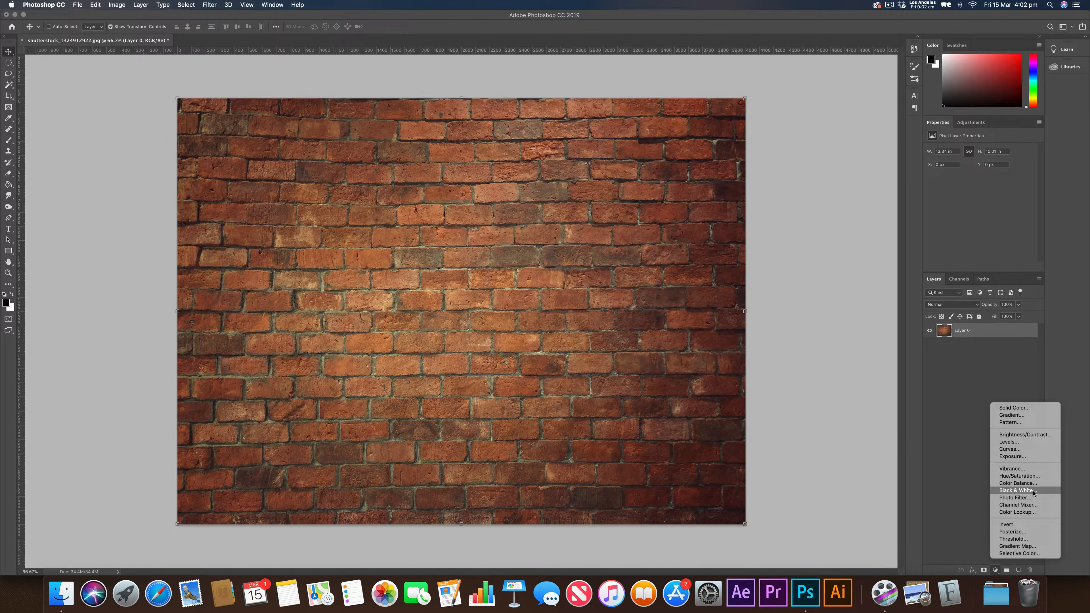
left_click(1018, 490)
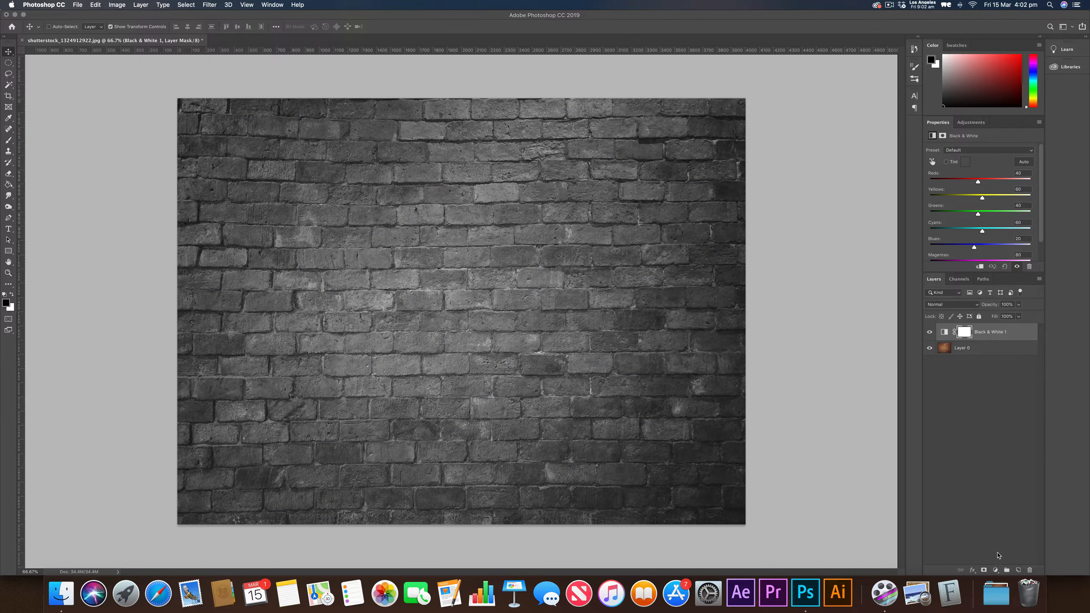
left_click(996, 569)
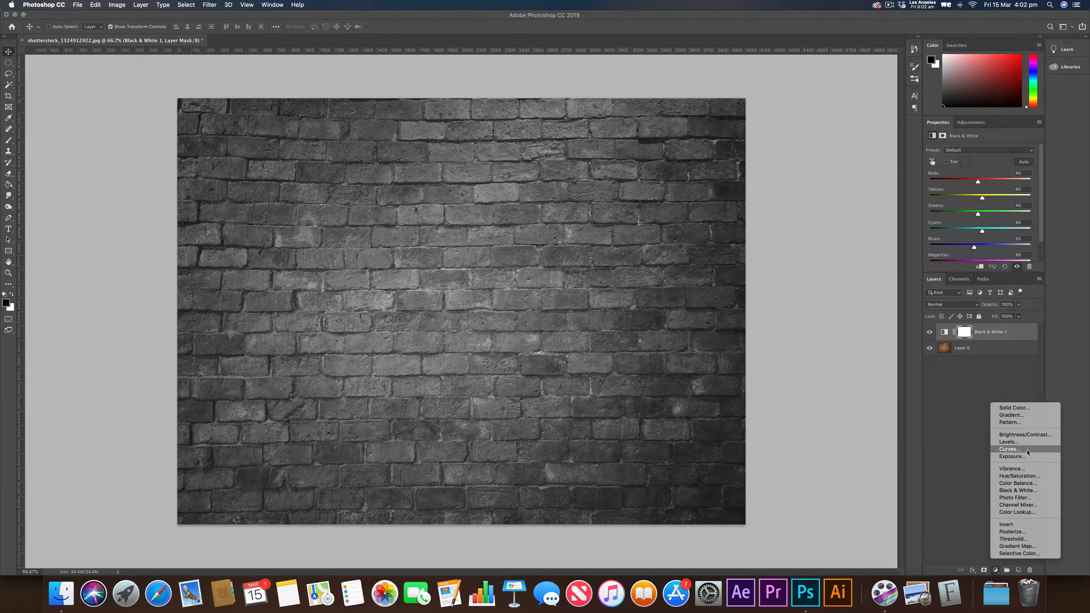
left_click(1009, 449)
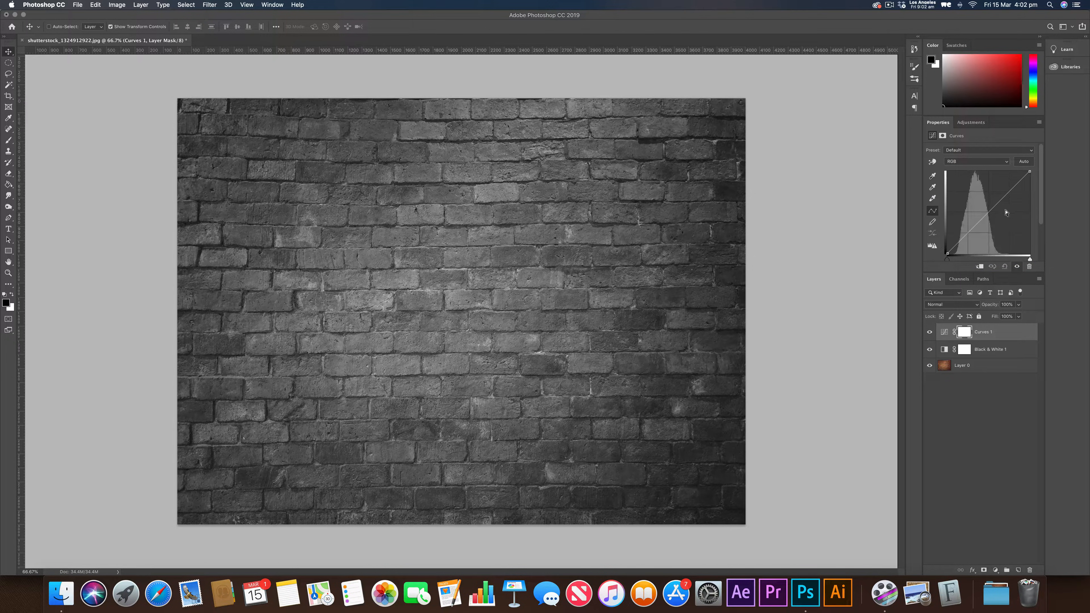
mouse_move(987, 212)
left_mouse_down()
mouse_move(990, 234)
mouse_move(991, 223)
mouse_move(998, 229)
left_mouse_up()
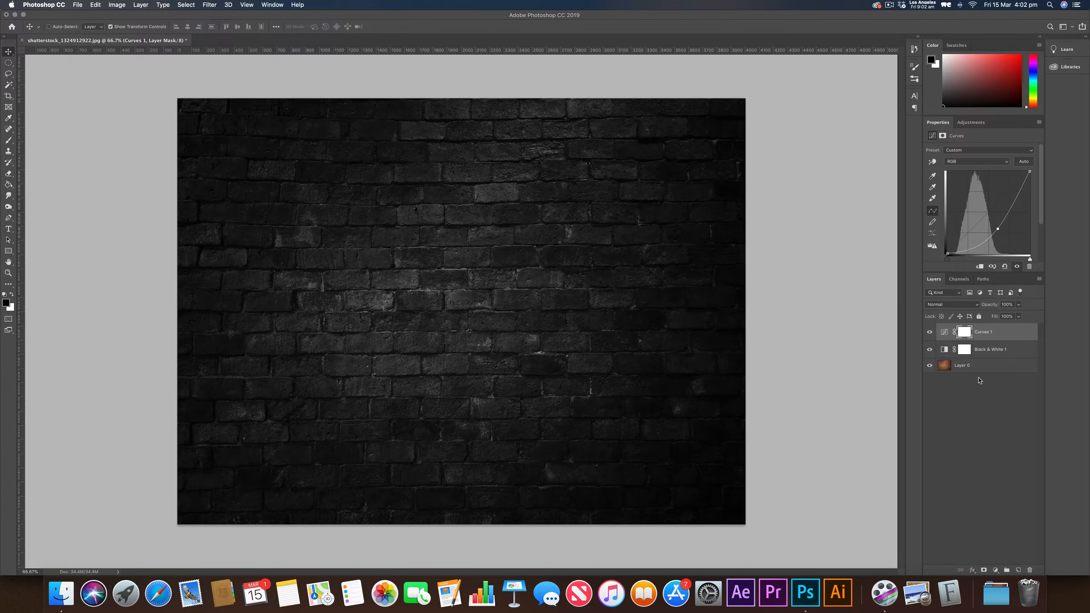
- Group the brick wall layer with its Black & White and Curves adjustment layers and name the group BG
left_click(987, 368)
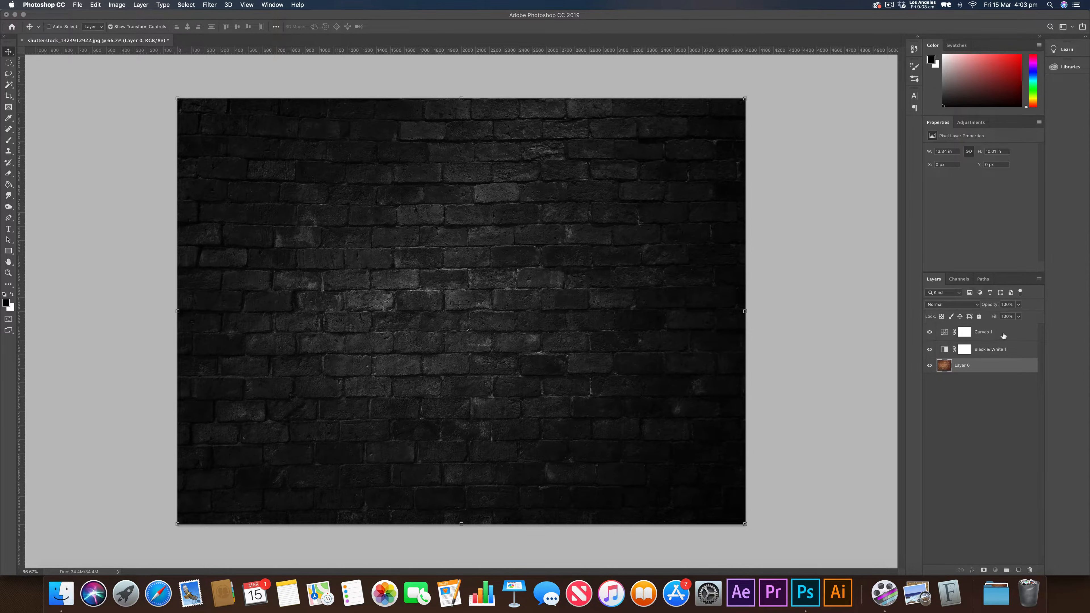
left_click(1003, 335, "shift")
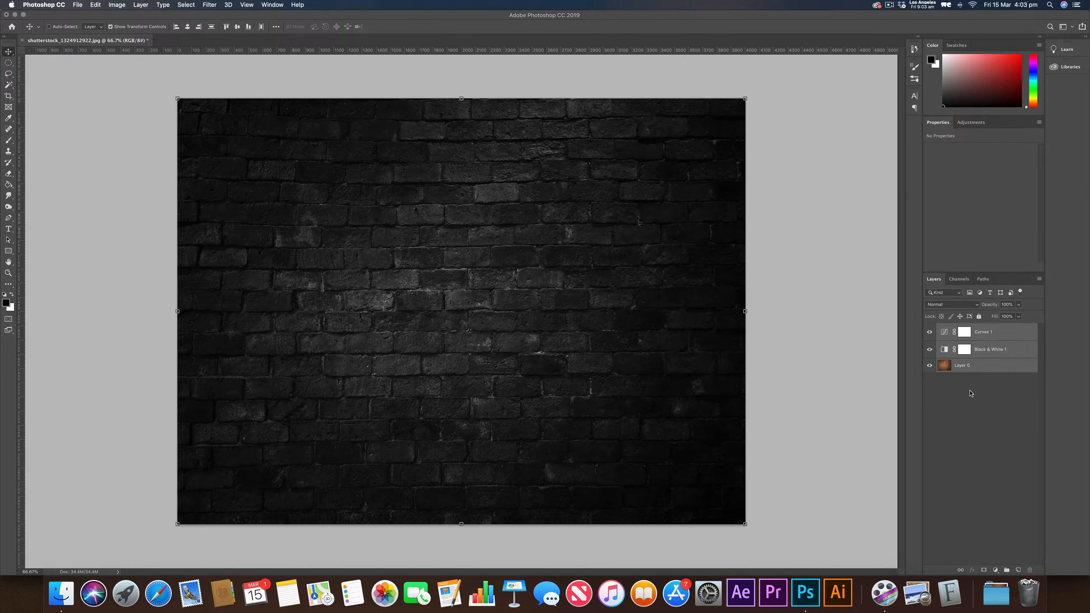
left_click(1007, 570)
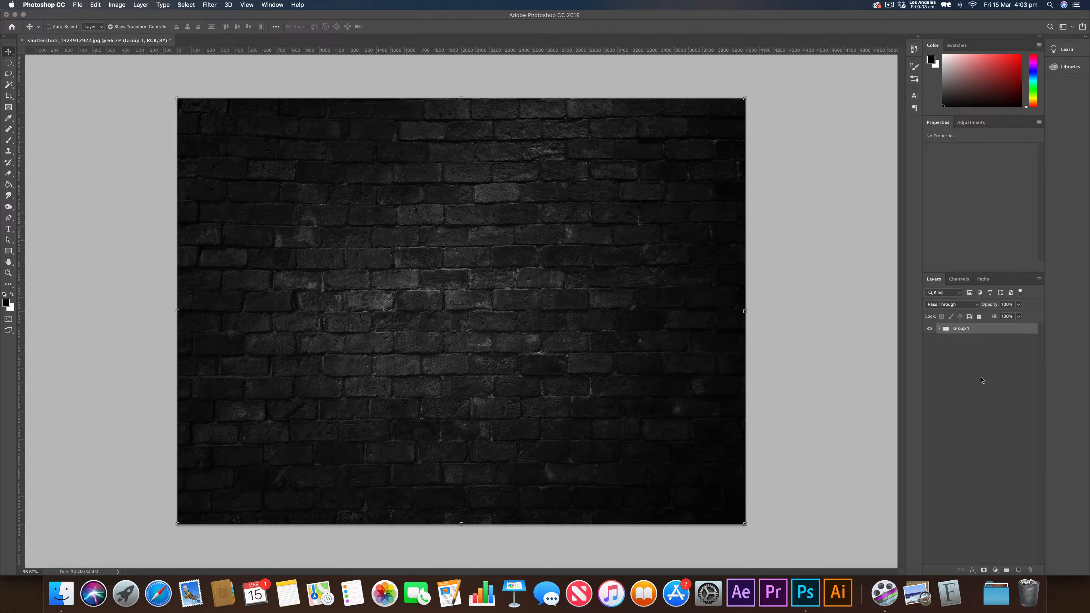
double_click(960, 329)
type("BG")
key("Return")
- Add the two-line text "Quick Edits" in the Rotterdalle Personal Use font and move it to the middle of the wall
key("t")
left_click(451, 282)
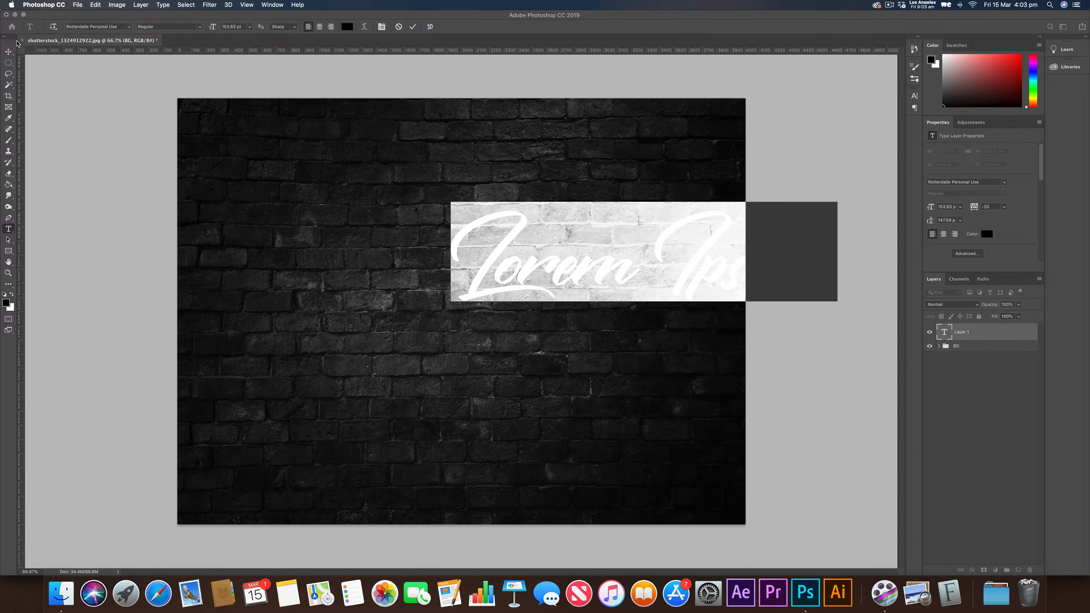
type("QW")
key("BackSpace")
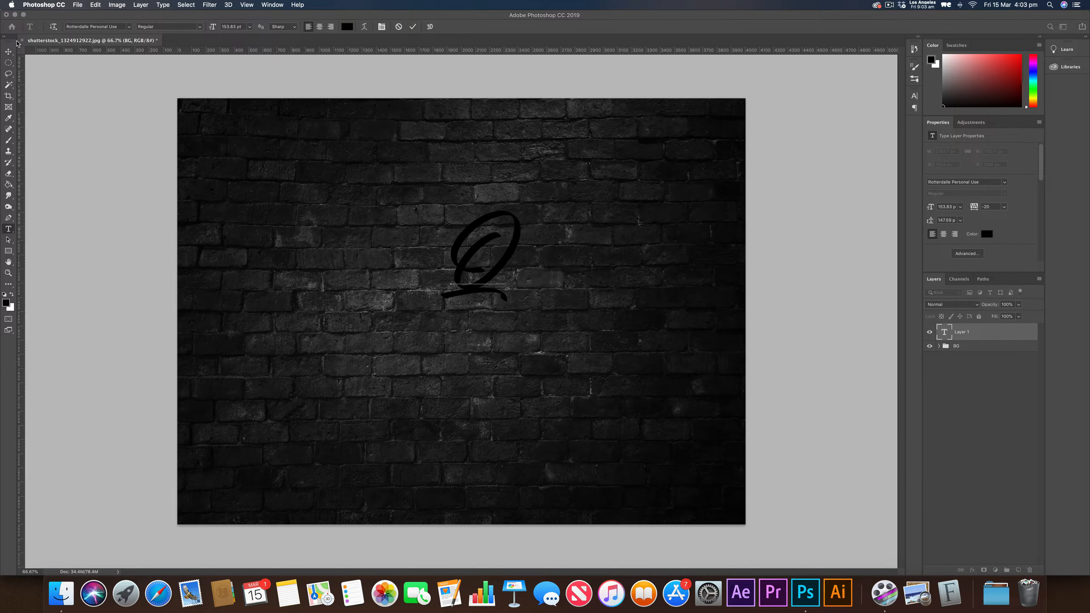
type("uick")
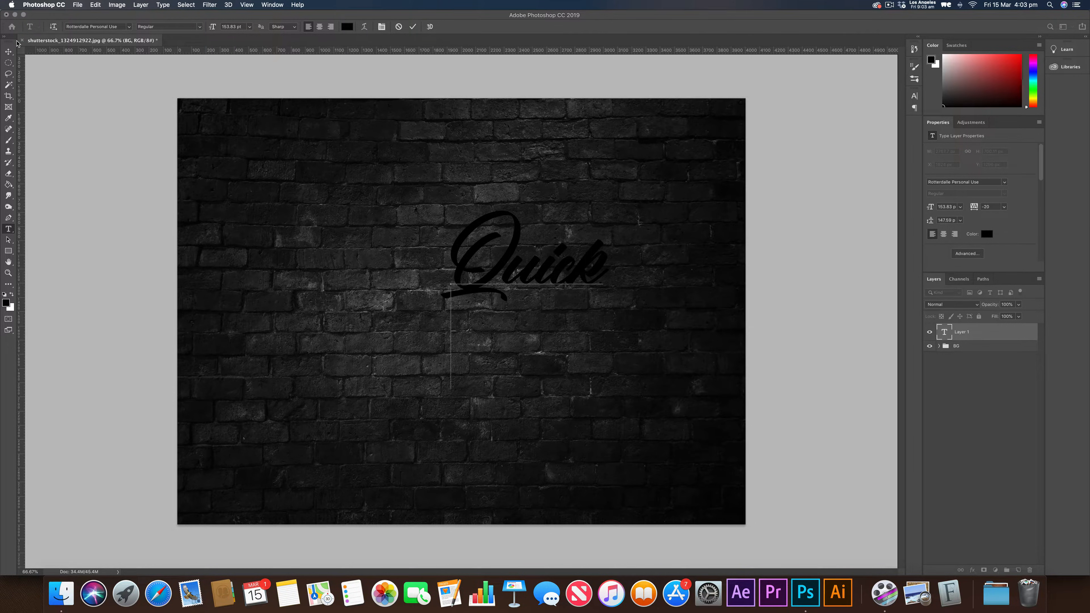
key("Return")
type("Edits")
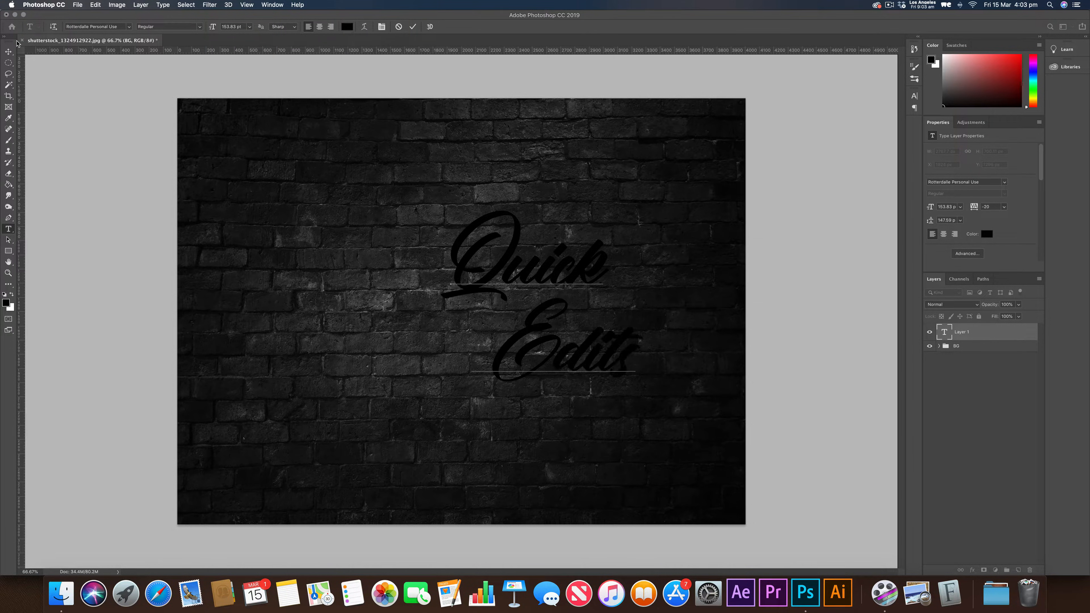
left_click(8, 51)
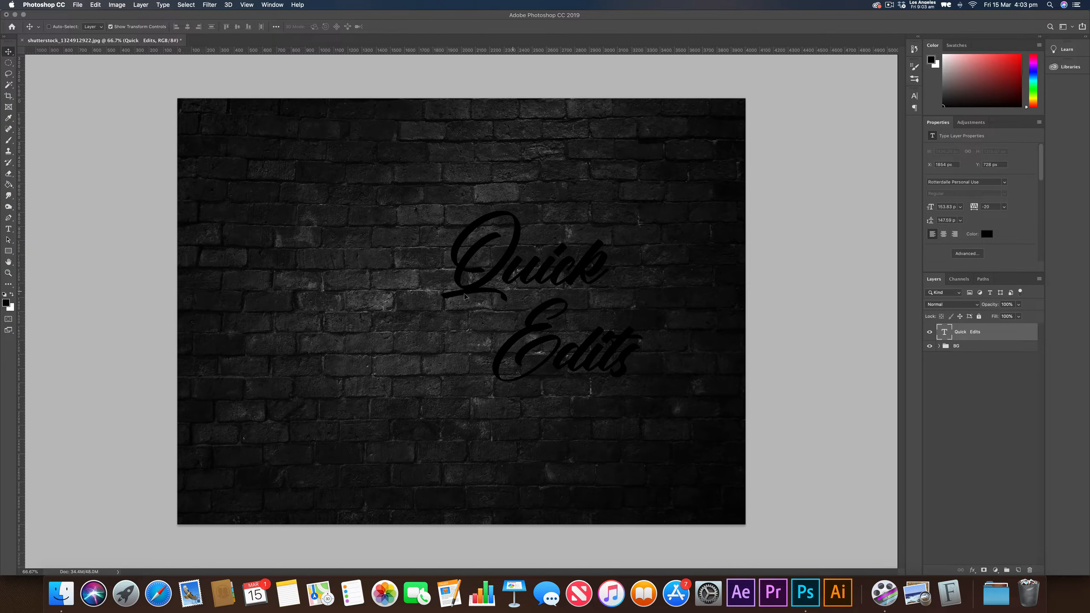
left_click_drag(514, 293, 437, 300)
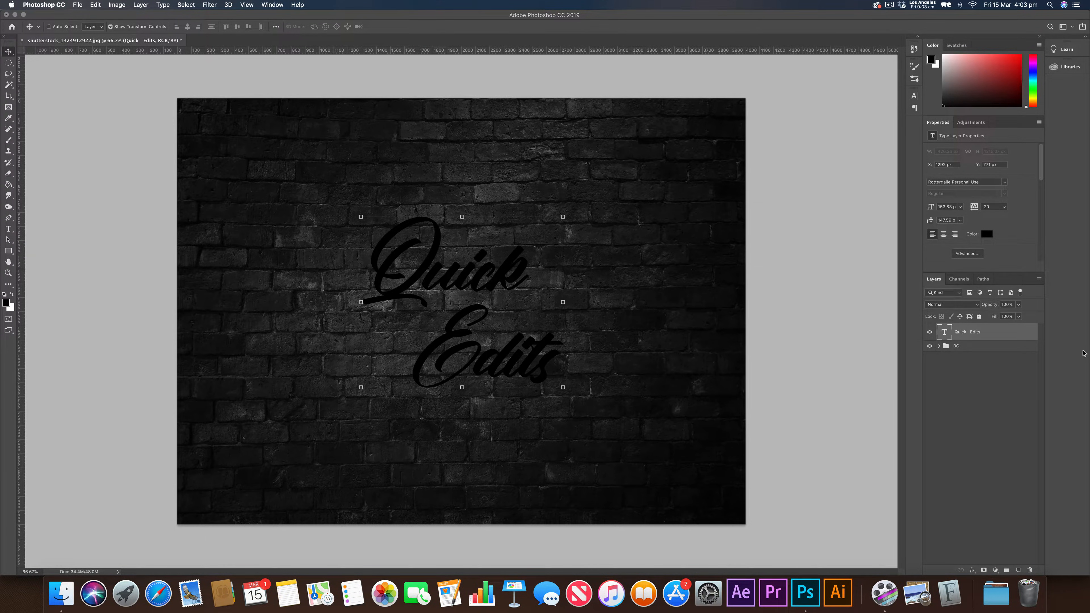
- Change the "Quick Edits" text colour to white and scale the text up to about 116%
double_click(946, 334)
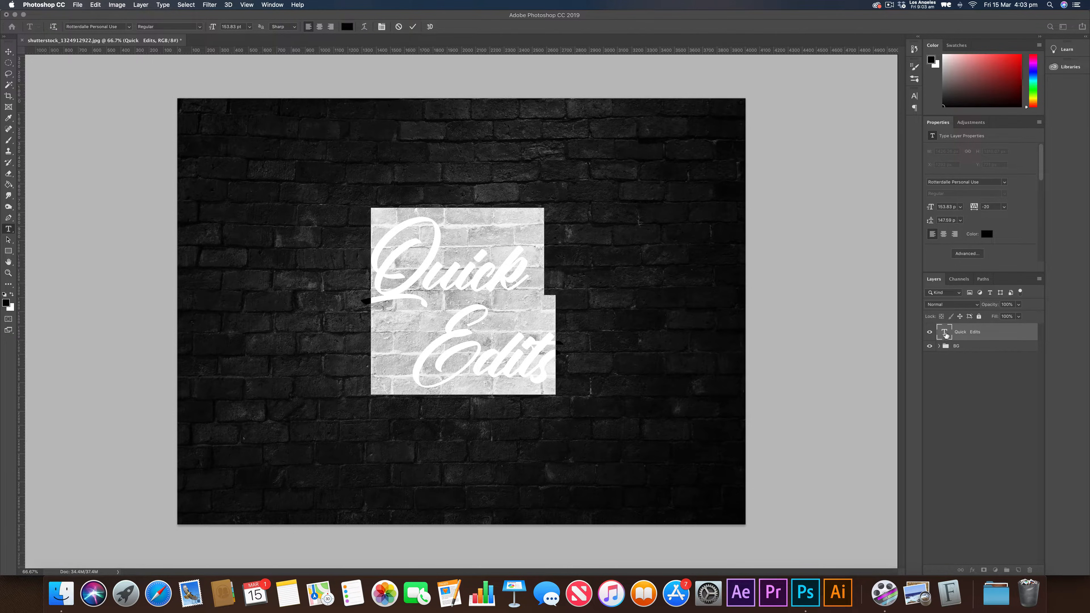
left_click(987, 234)
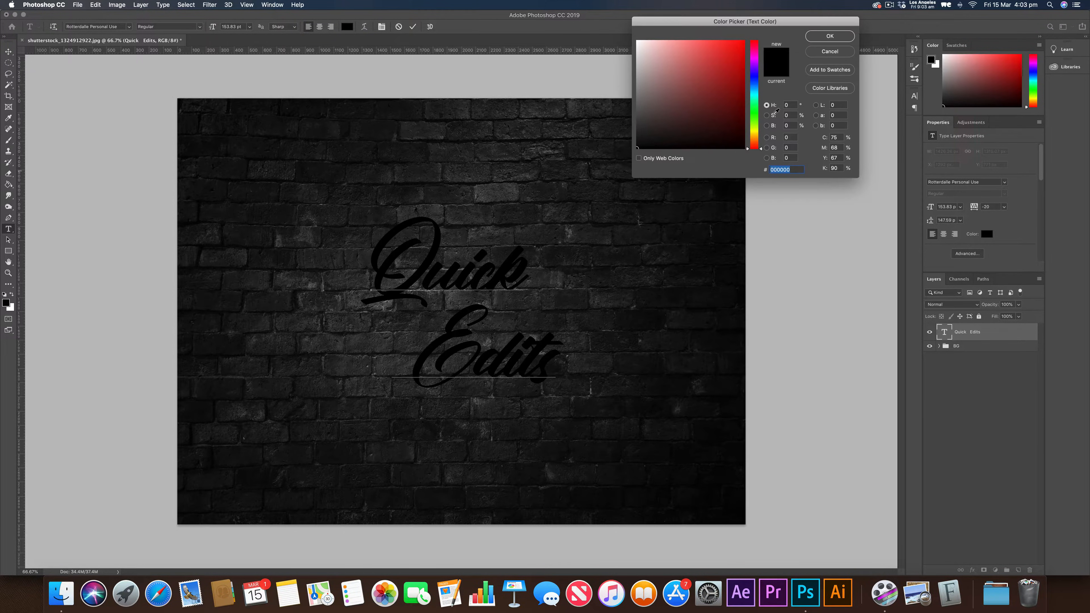
left_click(640, 47)
key("Return")
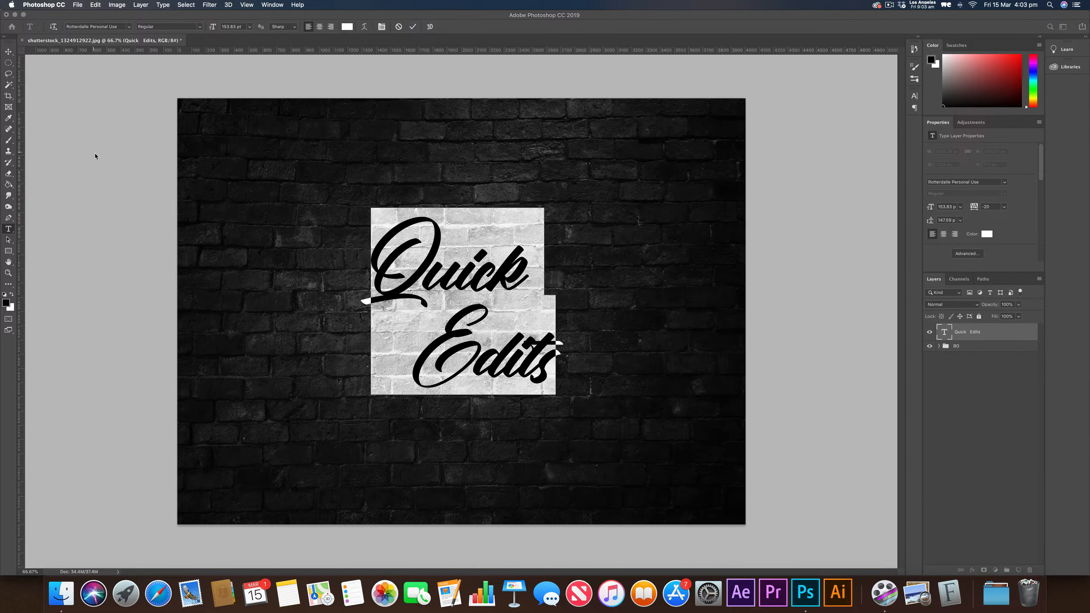
left_click(8, 52)
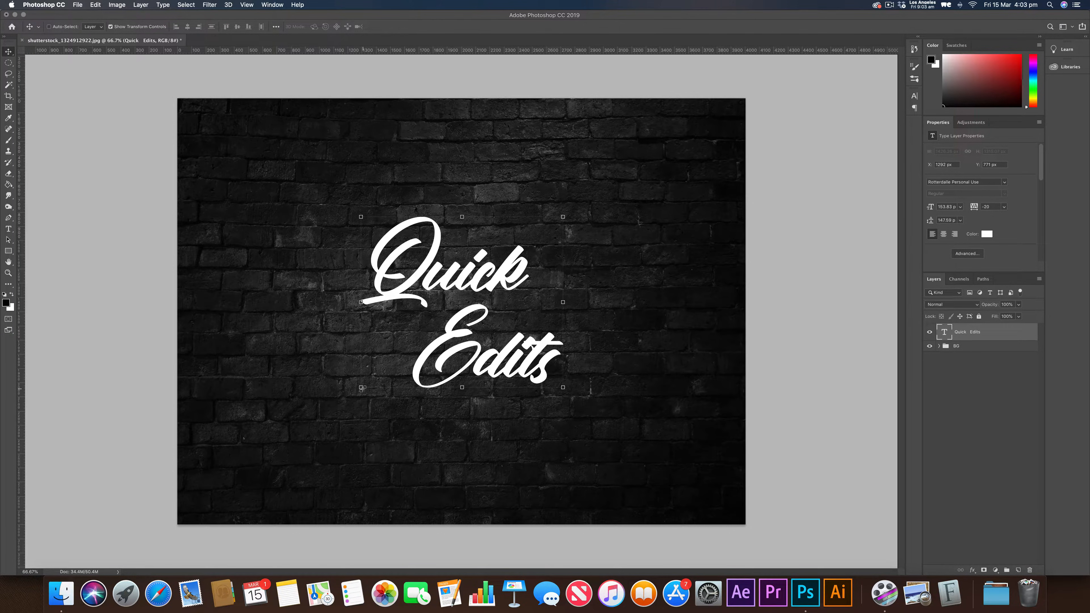
left_click_drag(361, 388, 342, 413)
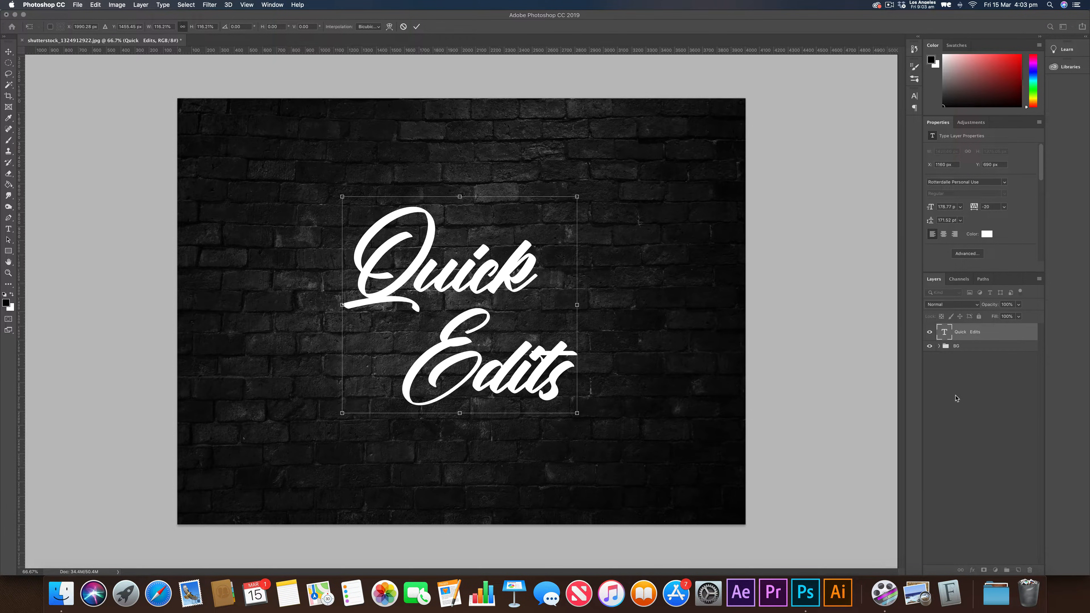
left_click(416, 26)
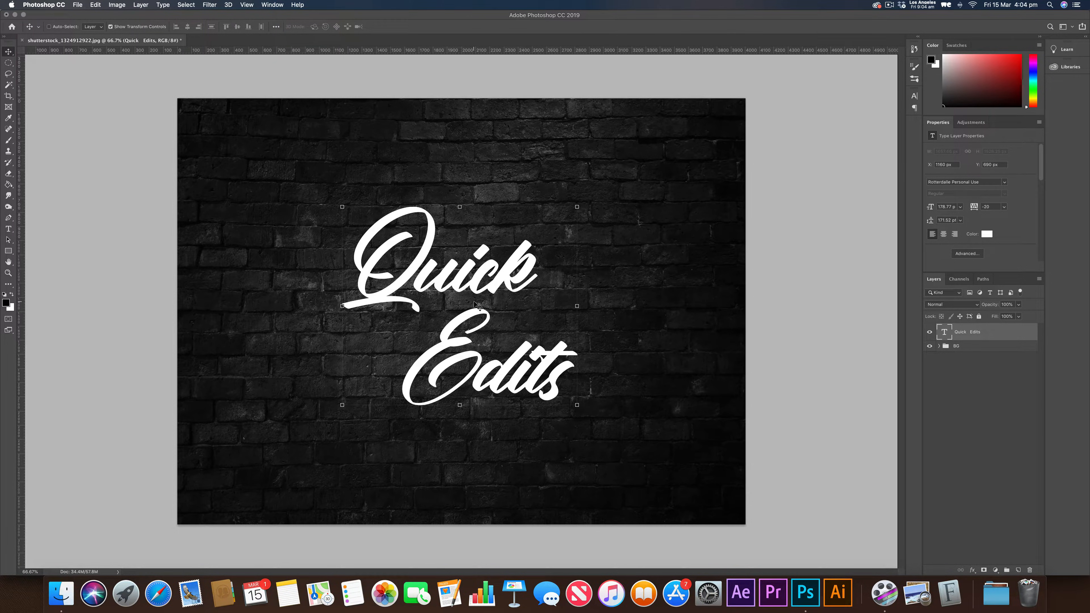
- Turn on an Inner Glow layer style for the "Quick Edits" text with the magenta glow colour ff00fc
double_click(1016, 336)
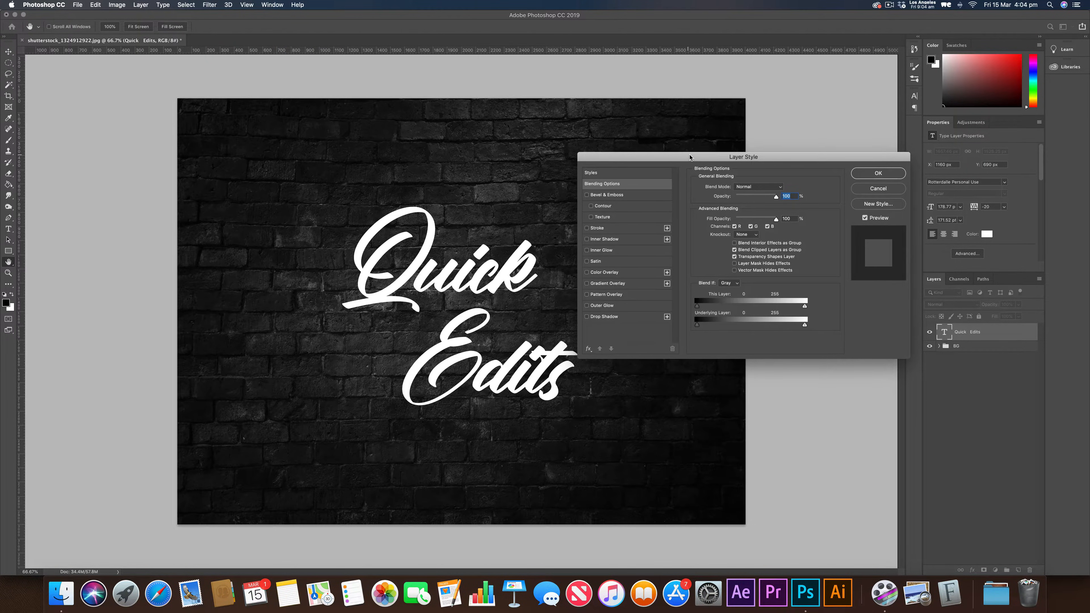
left_click_drag(690, 158, 547, 106)
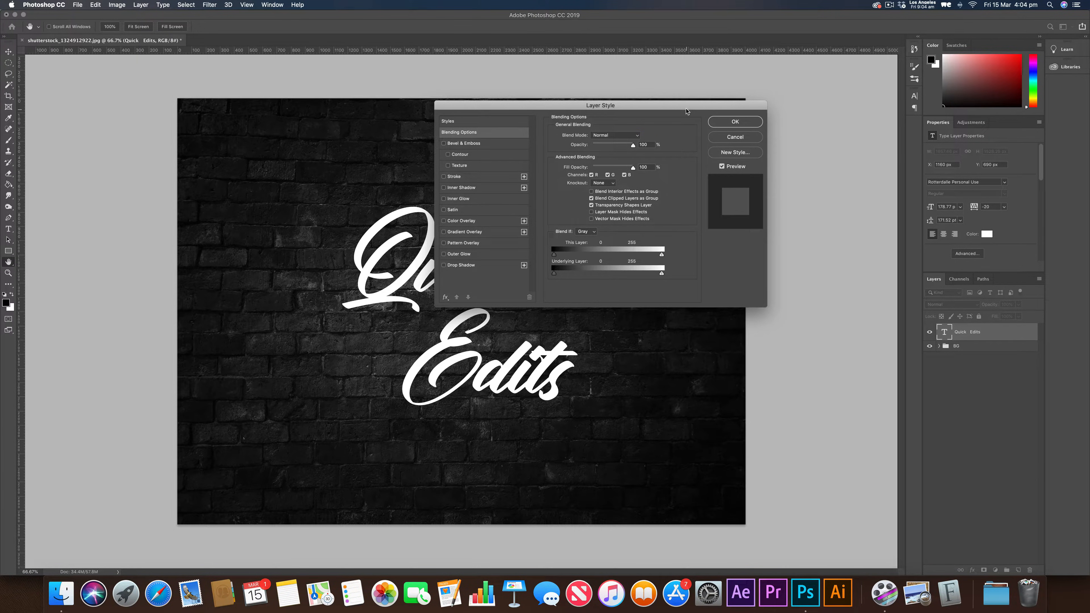
left_click_drag(687, 111, 873, 140)
key("super+plus")
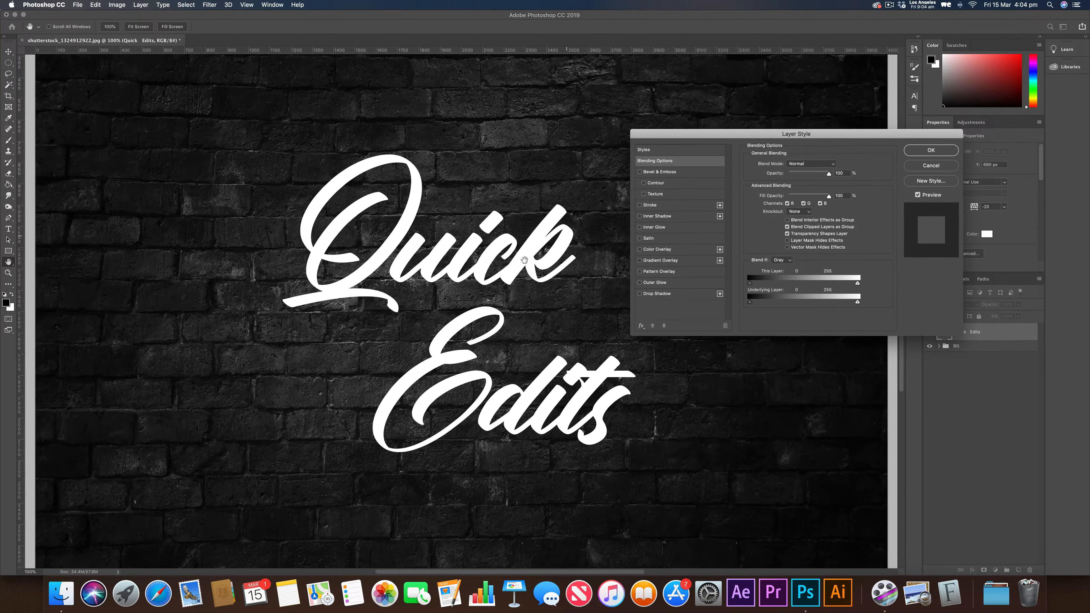
scroll(521, 257, "right", 5)
left_click_drag(799, 132, 768, 198)
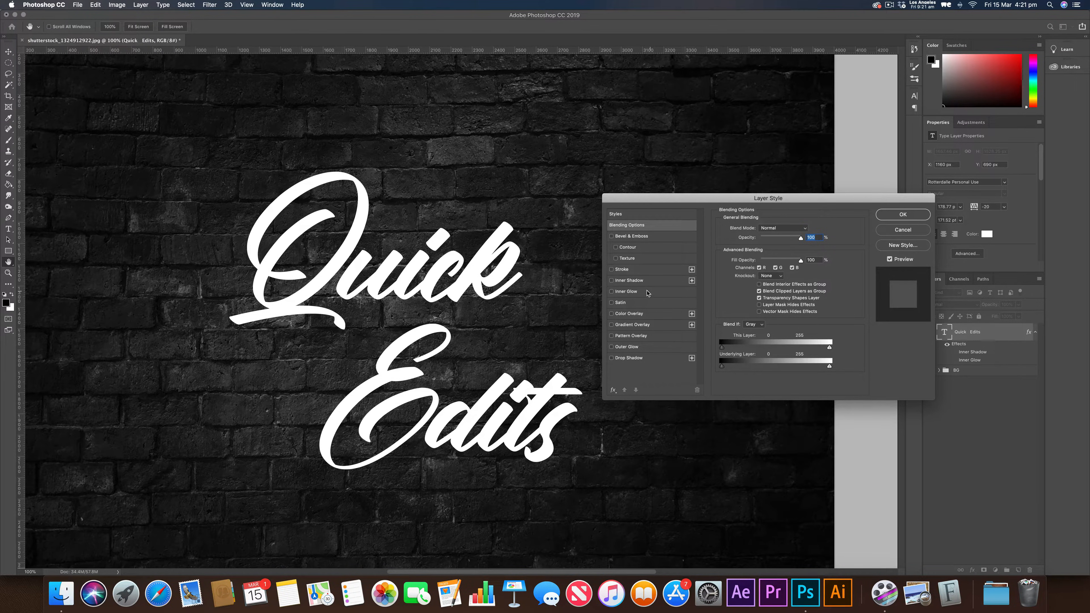
left_click(638, 293)
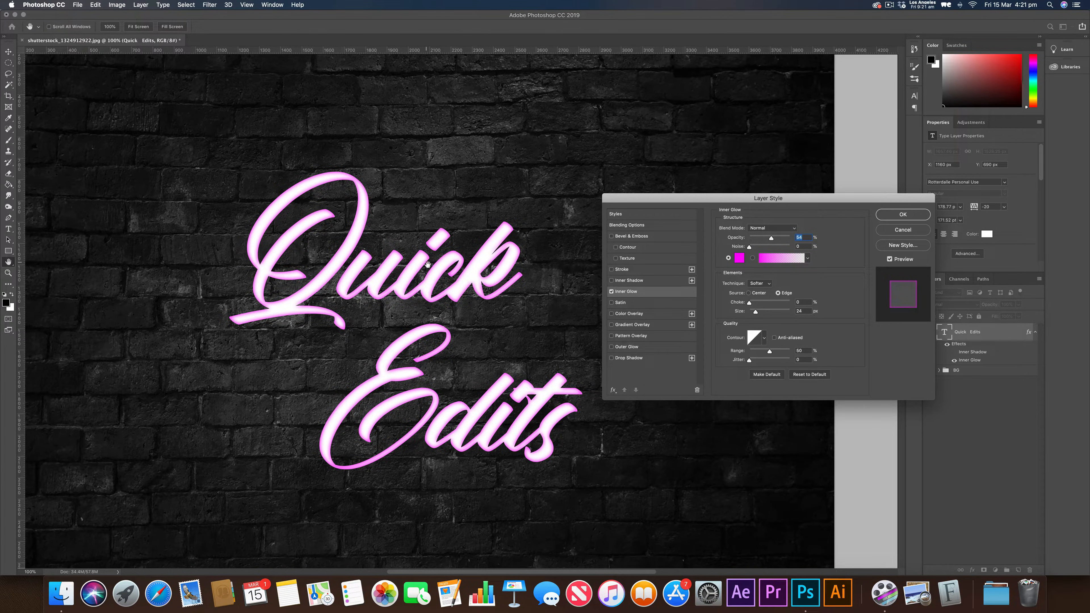
left_click(739, 258)
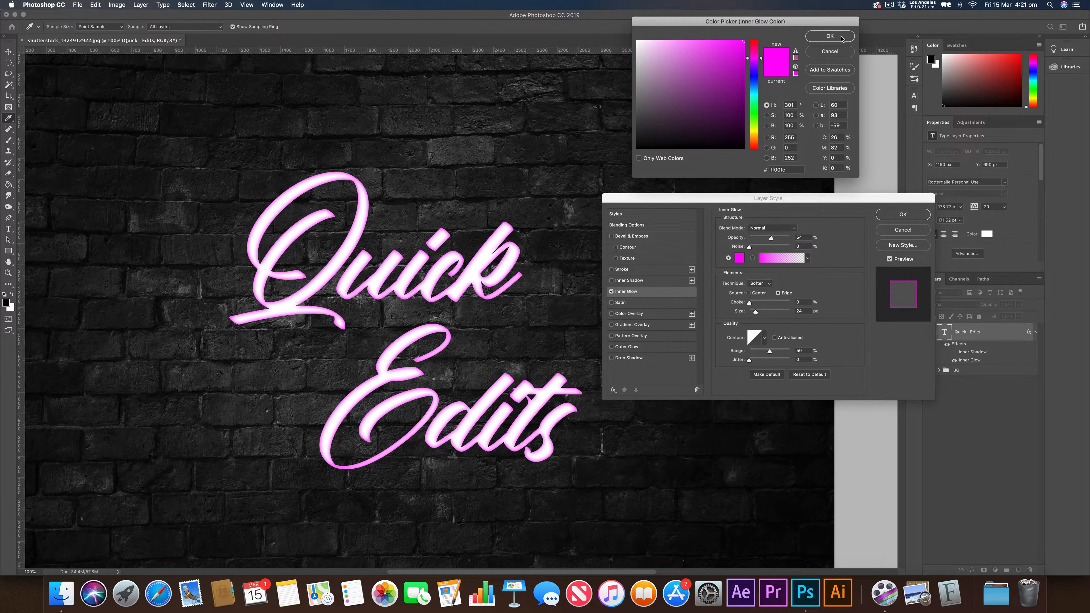
left_click(829, 37)
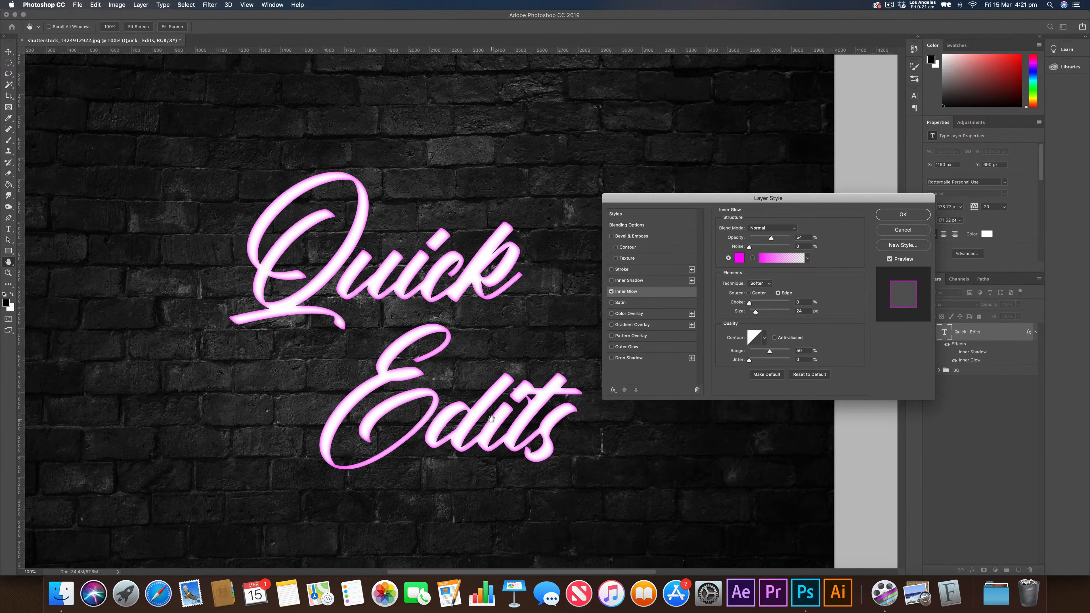
- Try Center as the inner glow's source on the lettering and return it to Edge
scroll(489, 415, "up", 2)
scroll(479, 385, "up", 2)
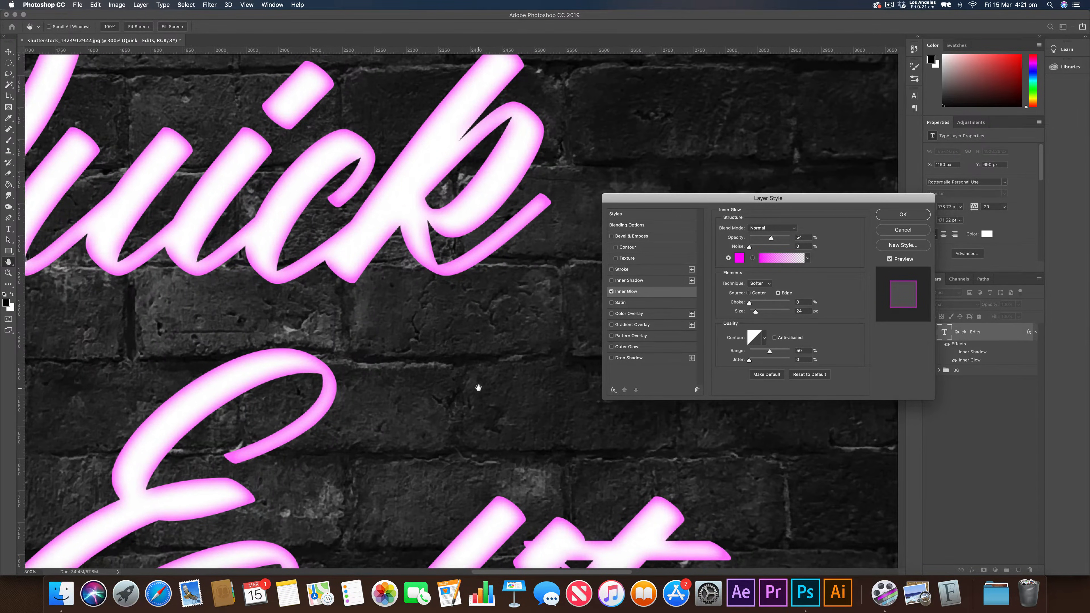
scroll(478, 388, "right", 5)
scroll(478, 388, "up", 3)
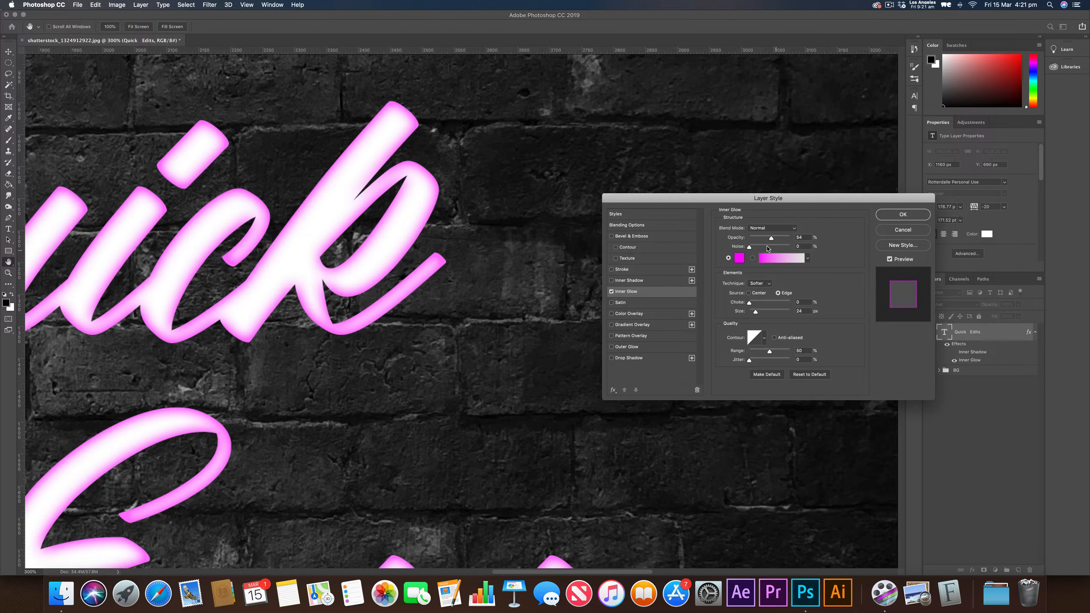
left_click(749, 293)
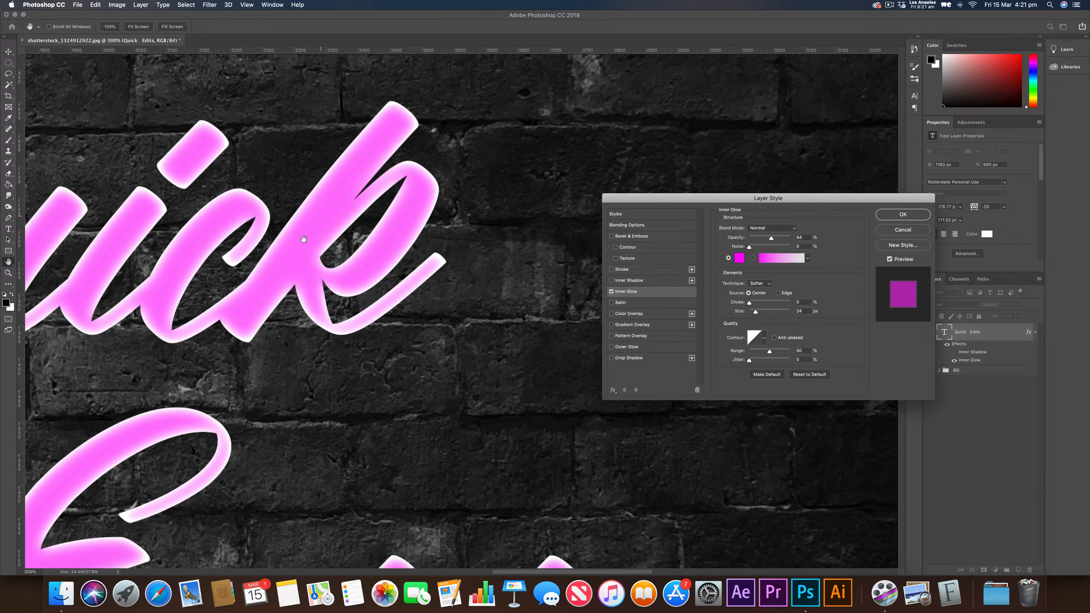
left_click(778, 293)
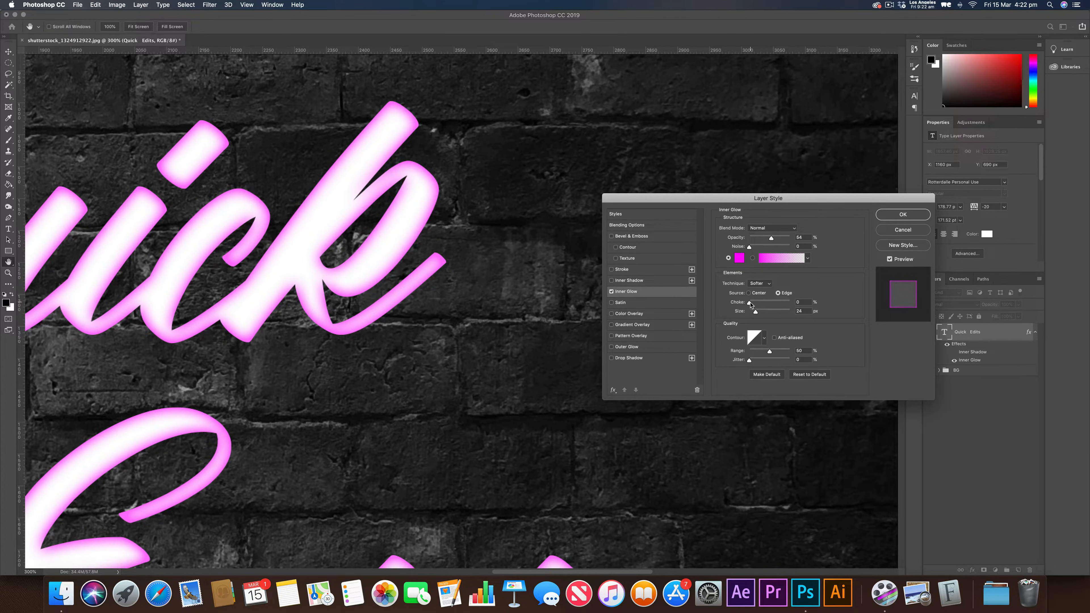
- Set the inner glow's choke to 7% and its size to 24 px
left_click_drag(751, 304, 756, 314)
left_click(758, 312)
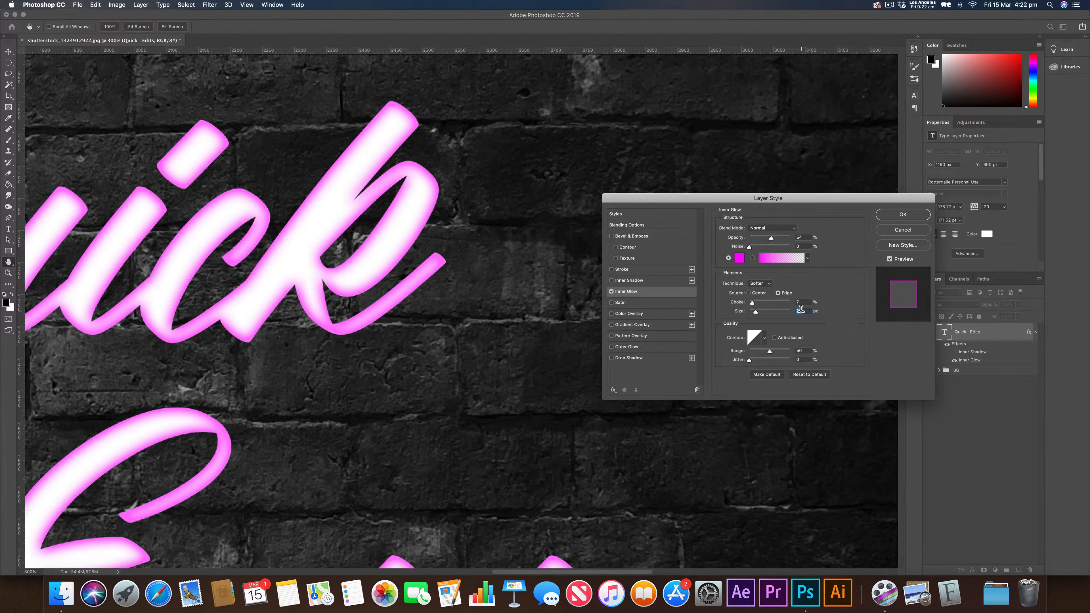
key("super+minus")
key("super+minus")
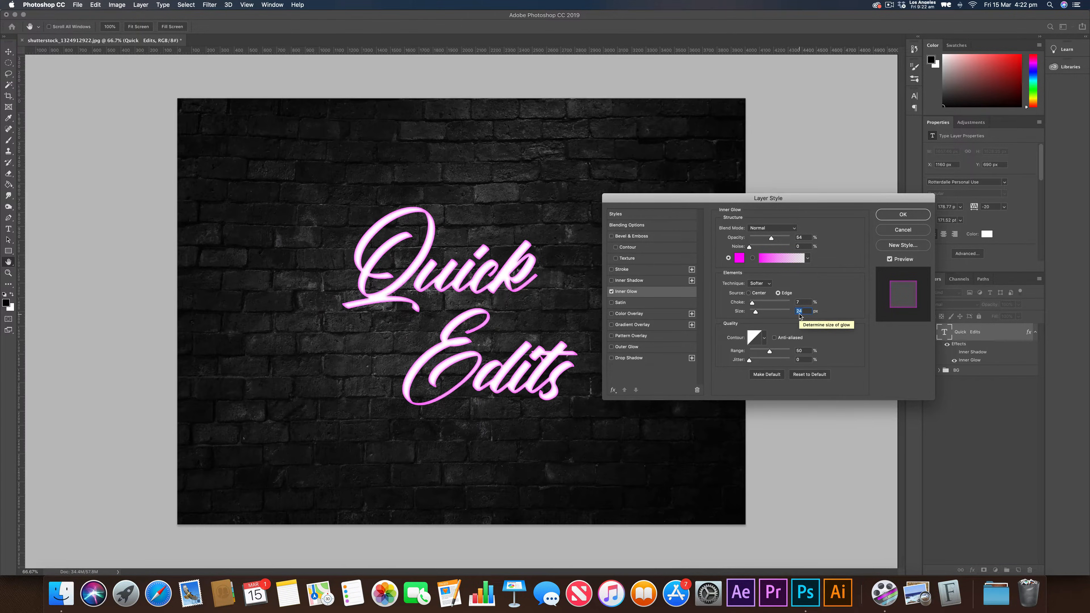
- Set the inner glow's opacity on the "Quick Edits" lettering to 70%
key("super+equal")
key("super+equal")
key("super+equal")
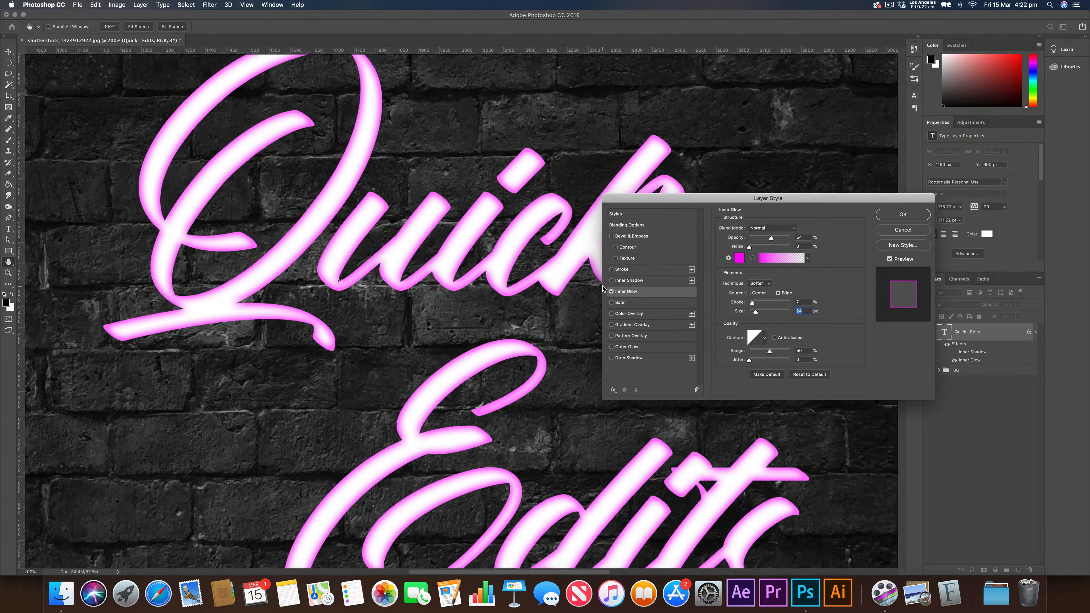
key("super+minus")
left_click_drag(566, 302, 500, 316)
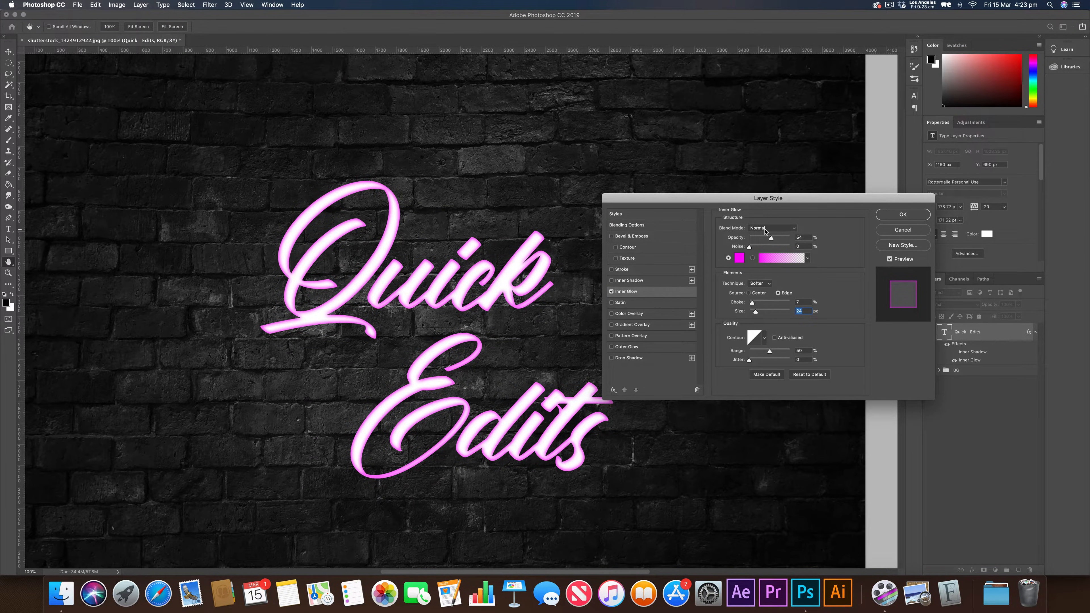
left_click_drag(771, 239, 783, 238)
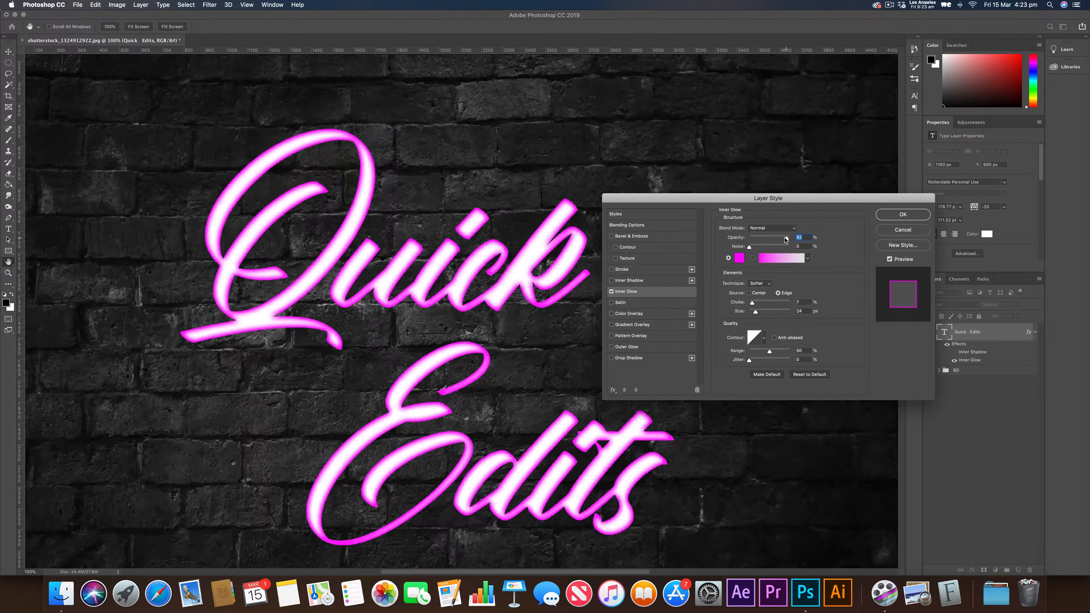
left_click(515, 249, "super")
scroll(515, 249, "up", 3)
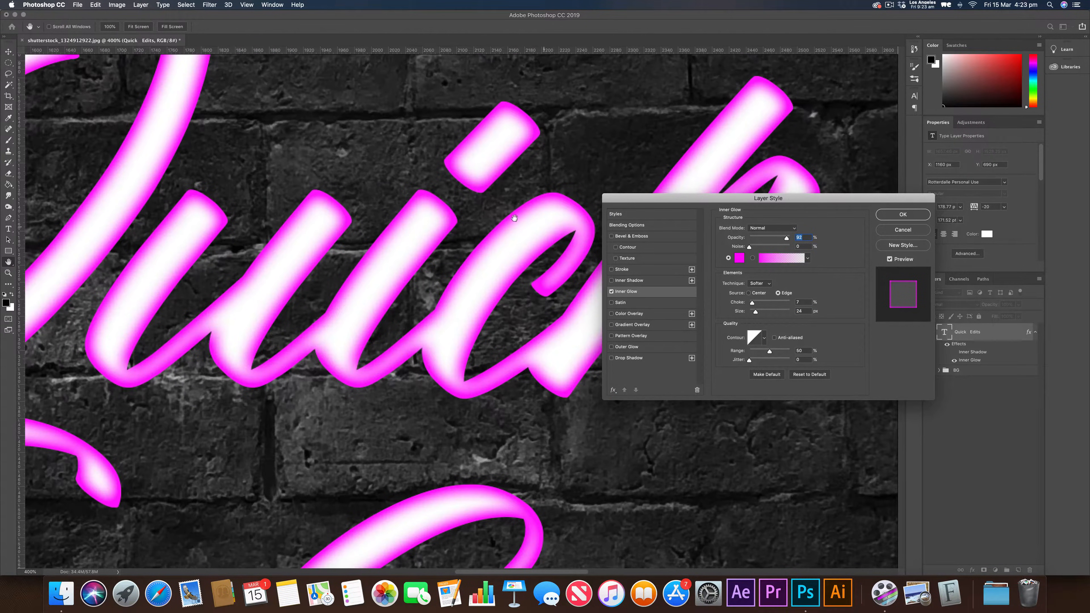
left_click_drag(781, 239, 777, 240)
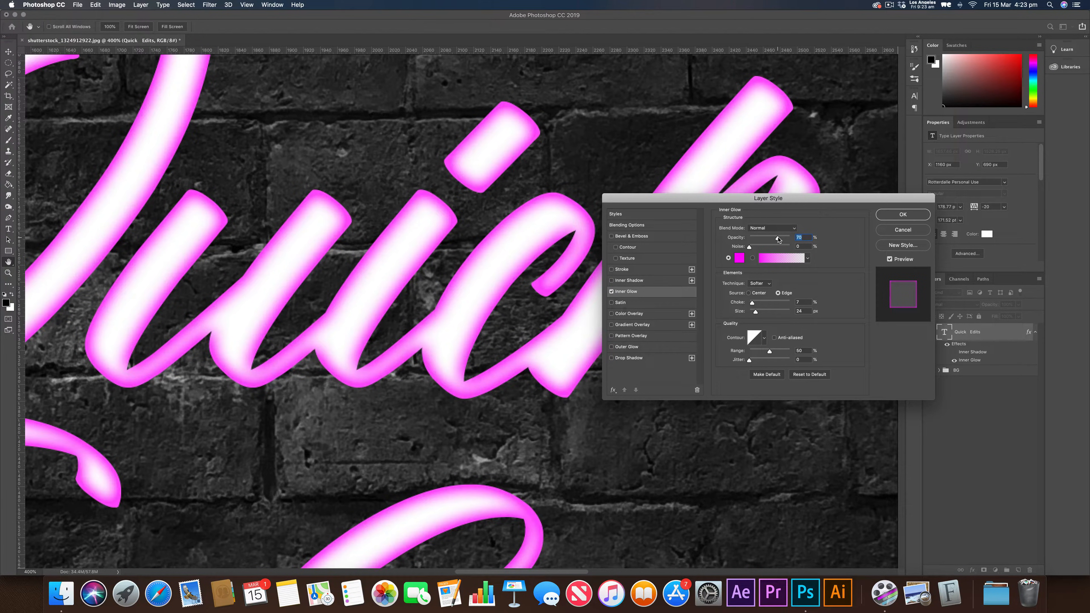
key("super+plus")
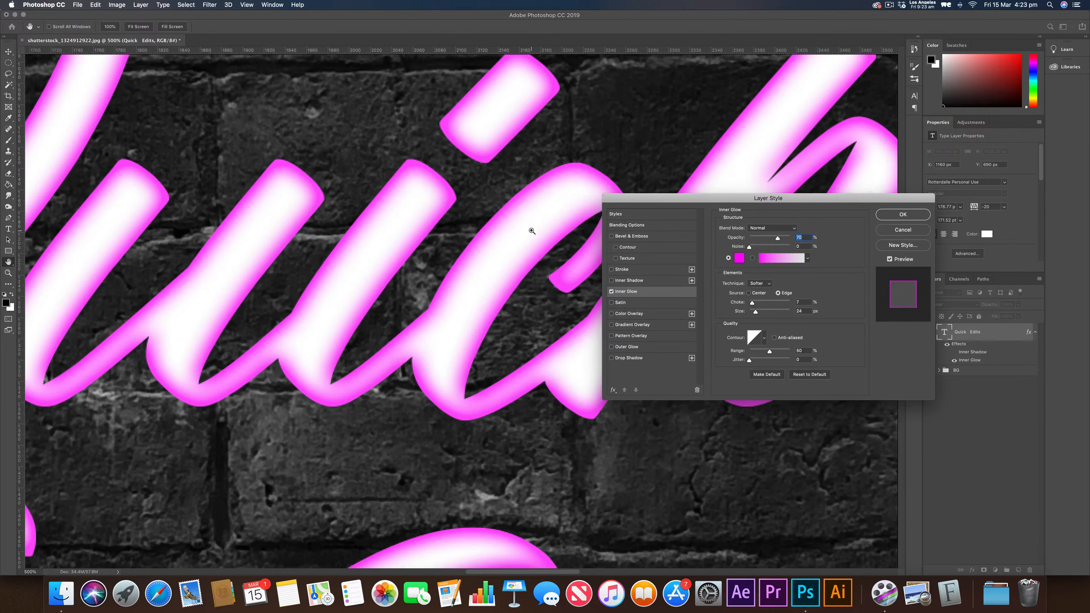
- Turn on an Outer Glow layer style for the "Quick Edits" text
key("super+minus")
key("super+minus")
key("super+minus")
key("super+minus")
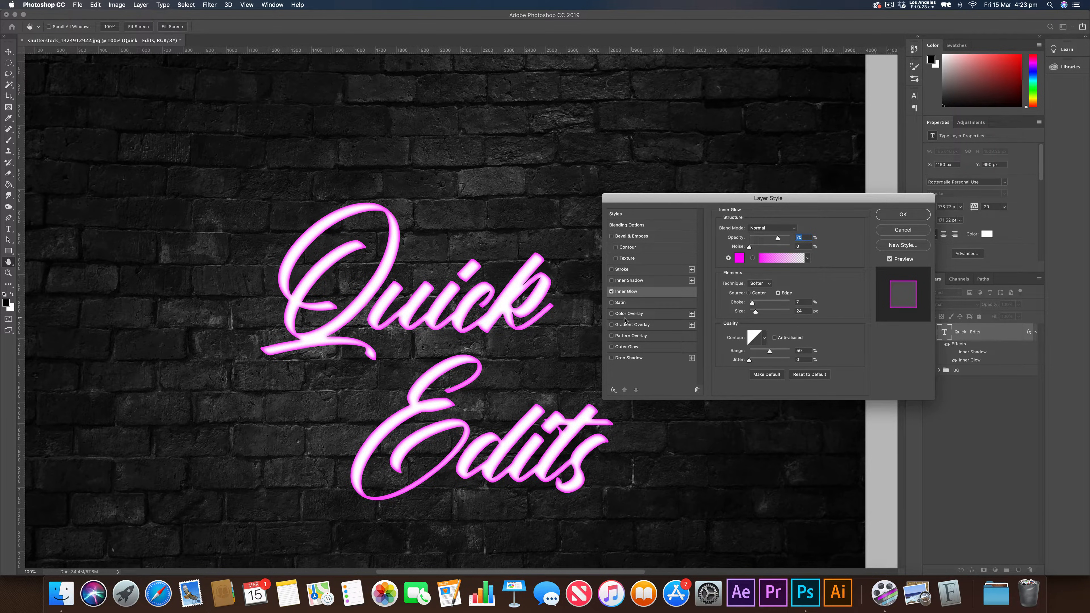
left_click(611, 347)
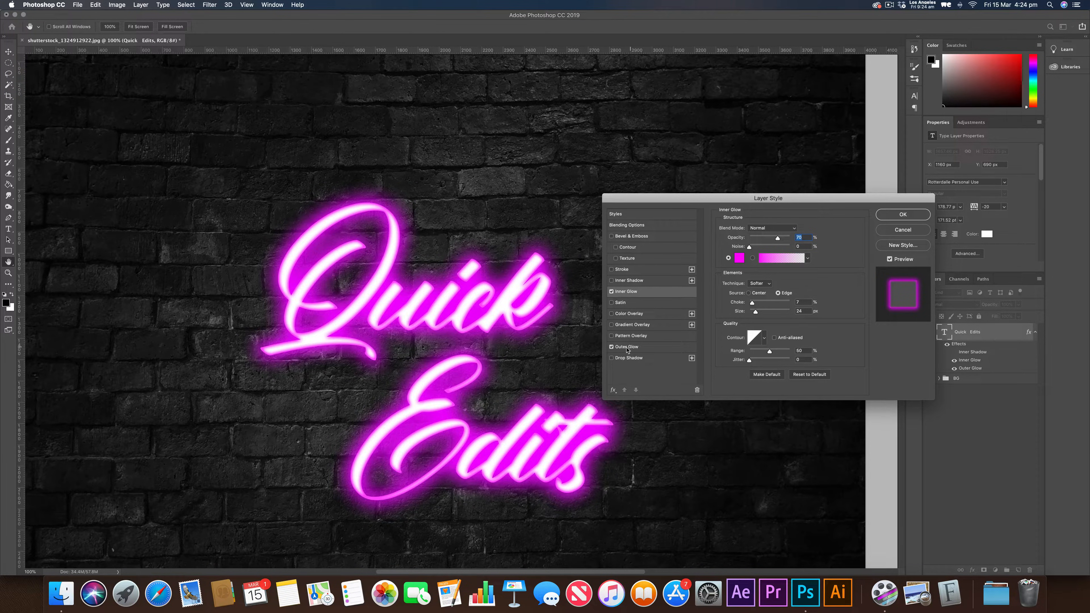
- Set the inner glow's choke to 9% and its size to 21 px
left_click(494, 288, "super")
left_click(495, 288, "super")
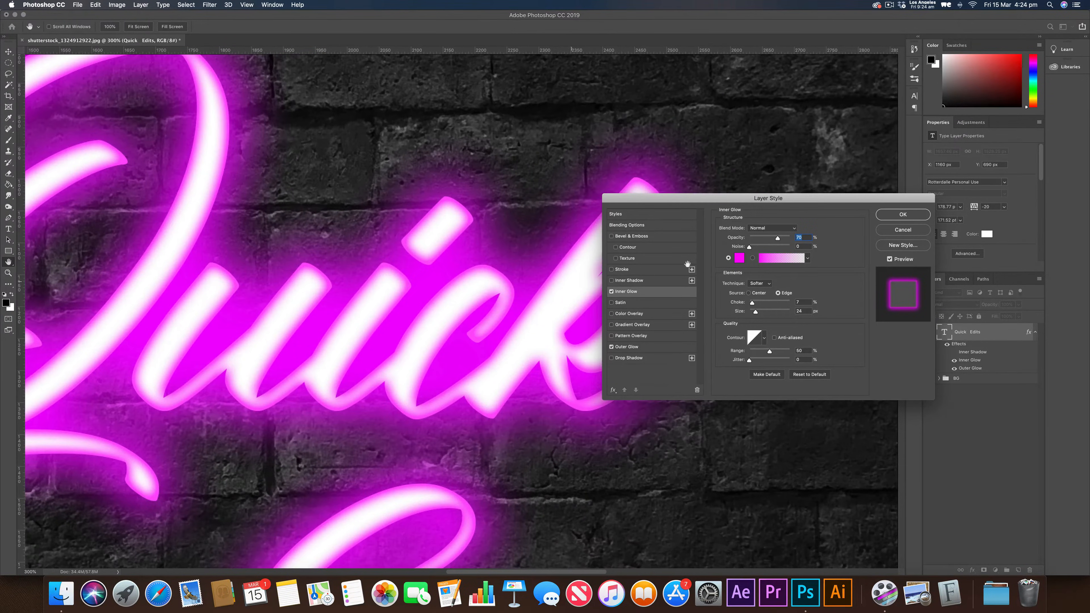
left_click_drag(752, 303, 754, 313)
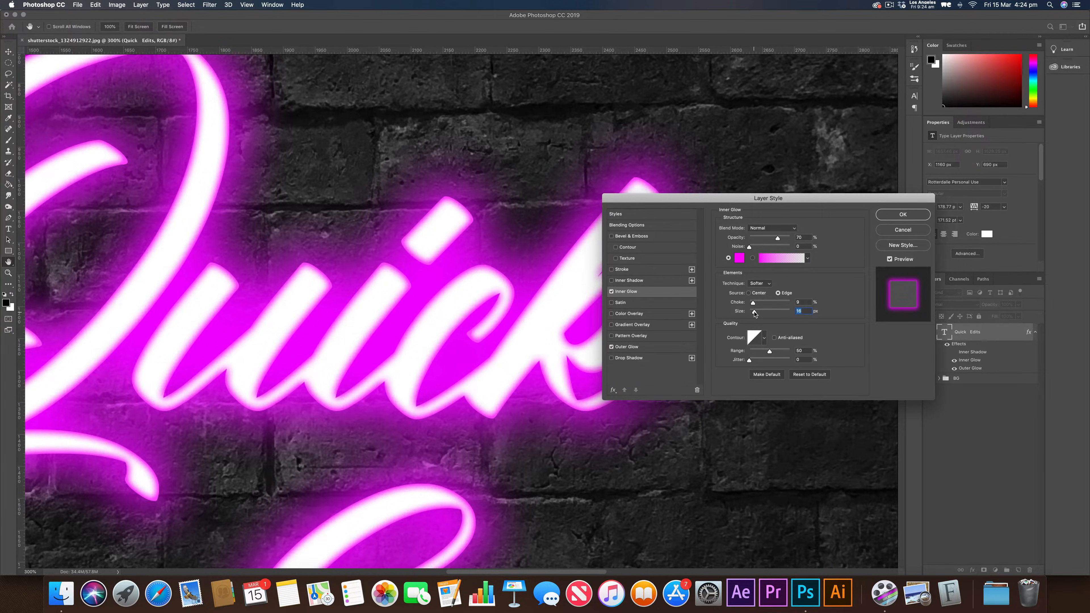
key("super+minus")
key("super+minus")
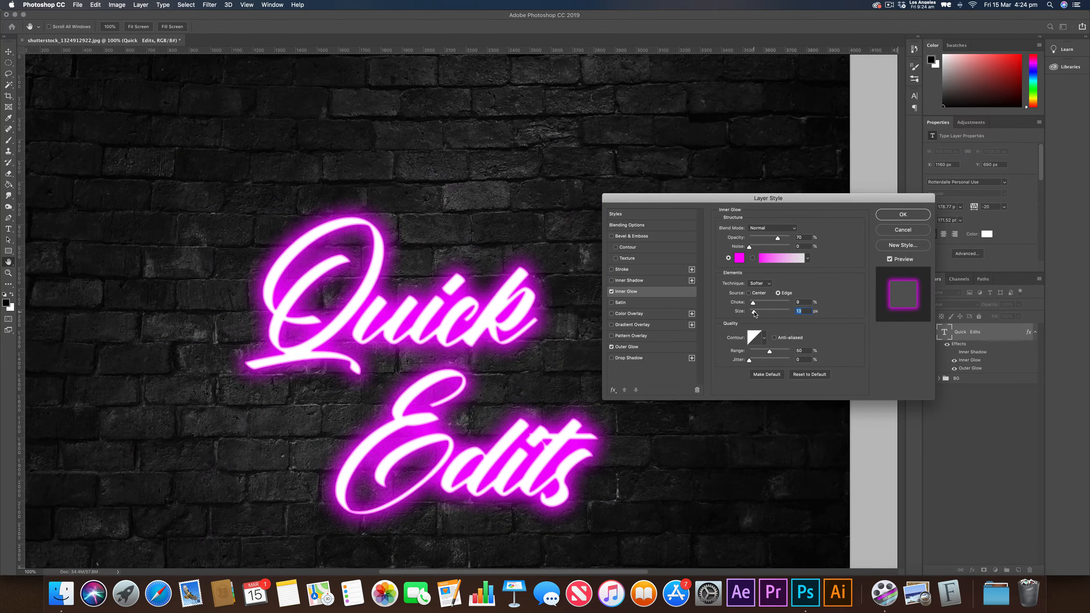
left_click_drag(754, 311, 756, 313)
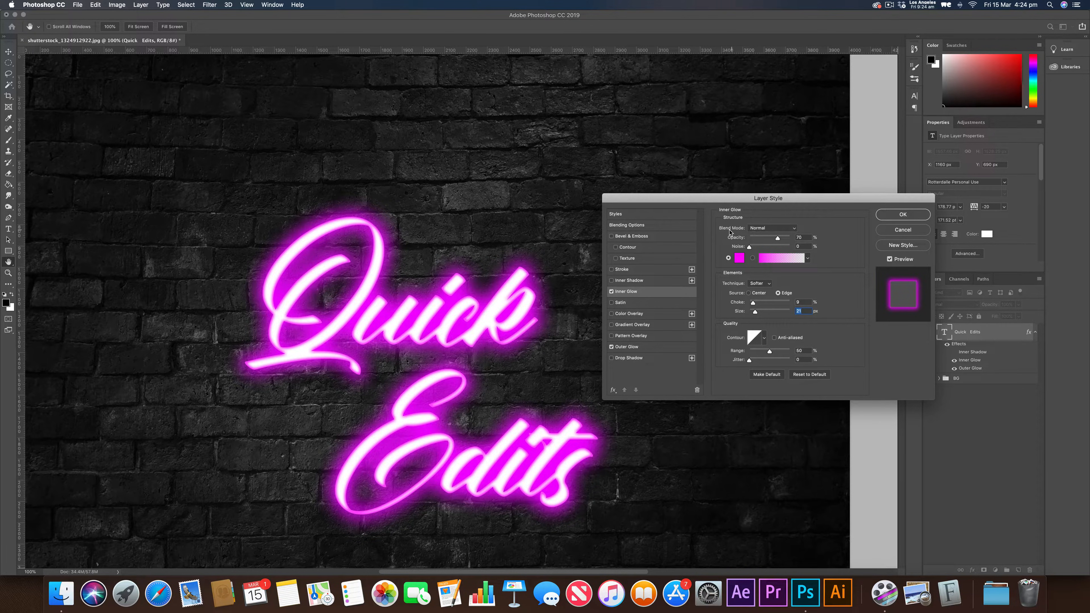
- Set the outer glow's opacity to 100% and turn on a Drop Shadow for the "Quick Edits" text
left_click_drag(777, 238, 786, 239)
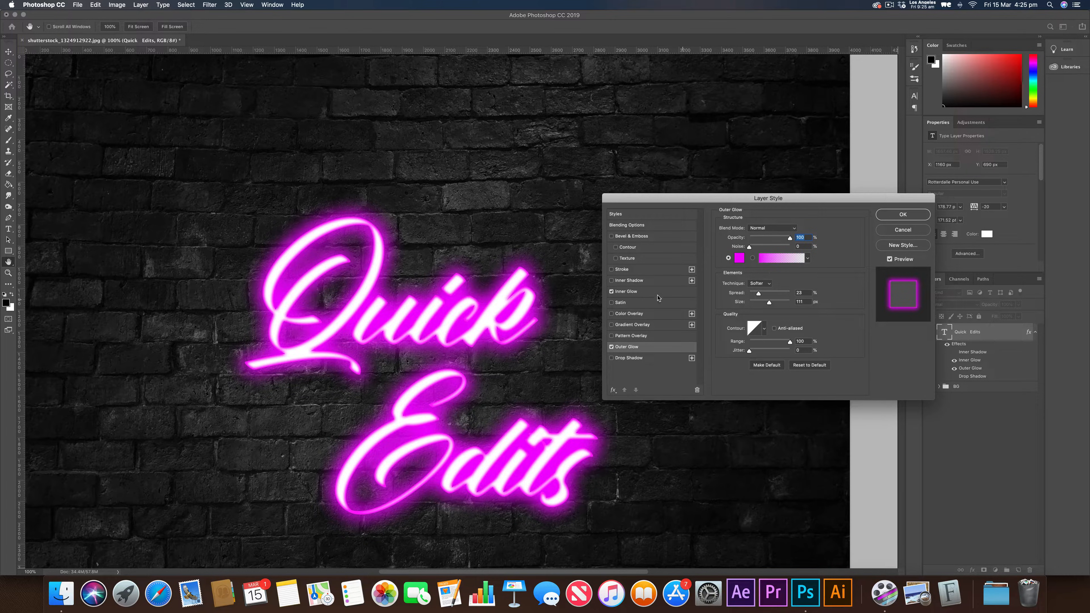
left_click(612, 359)
left_click(642, 361)
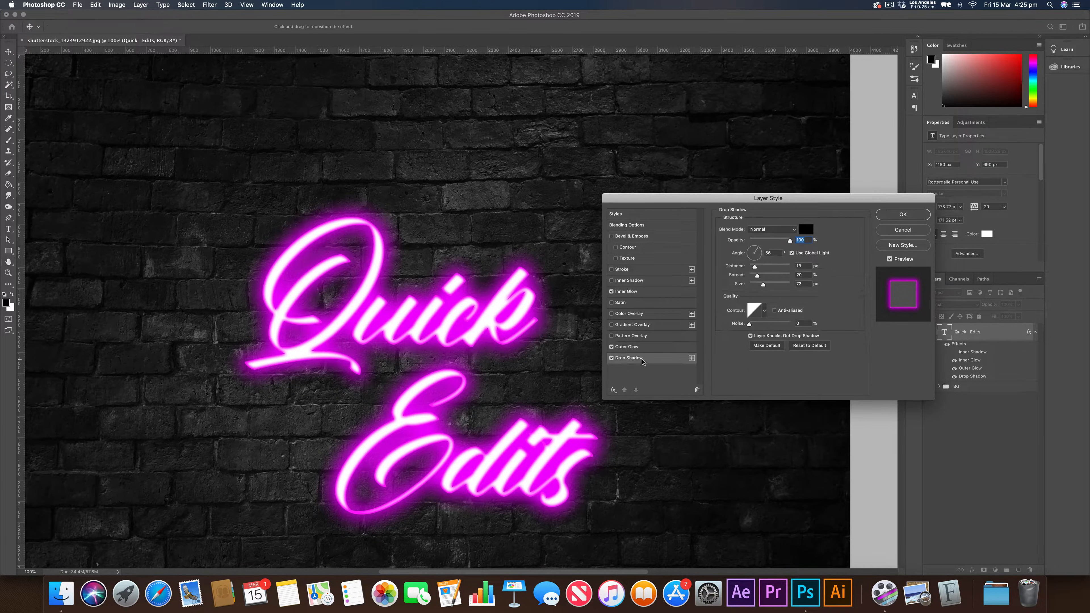
key("super+plus")
key("super+plus")
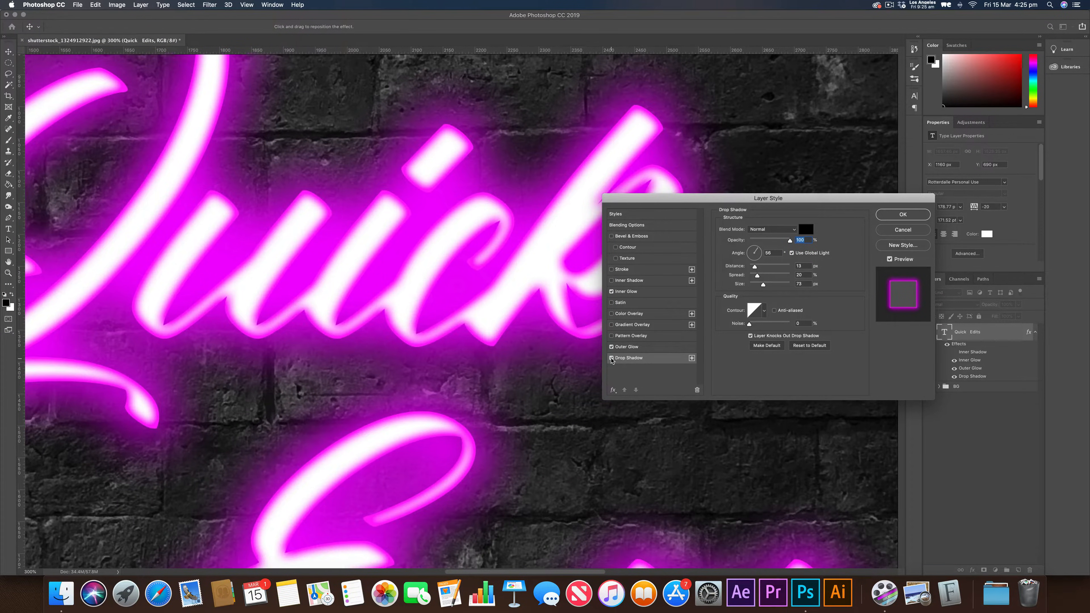
left_click(612, 359)
left_click(612, 360)
- Change the drop shadow's colour to the magenta glow colour ff00fc
left_click(805, 229)
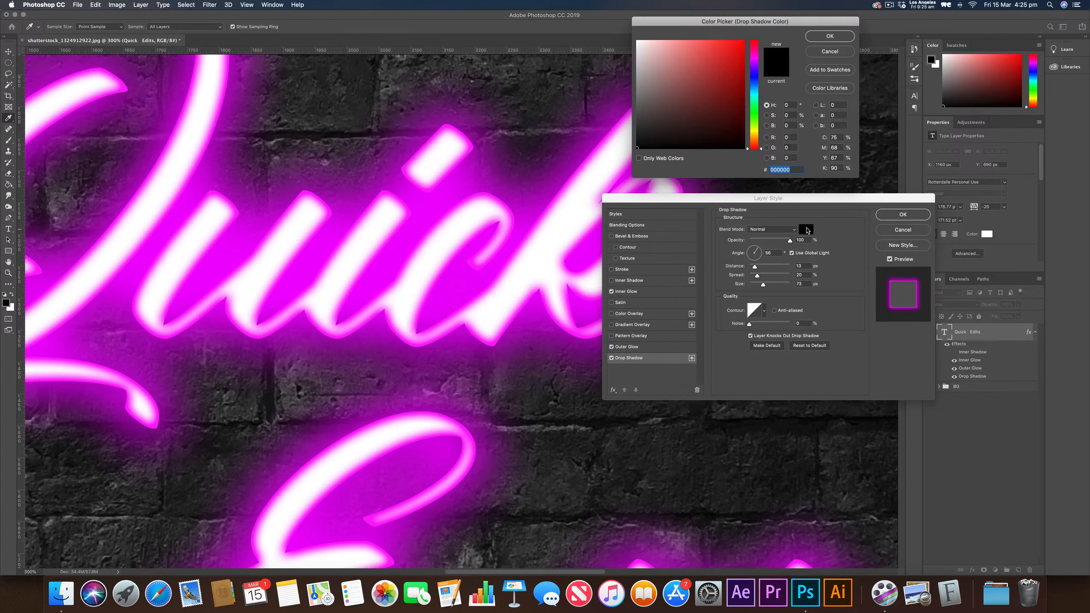
mouse_move(757, 78)
left_mouse_down()
mouse_move(754, 60)
mouse_move(773, 32)
left_mouse_up()
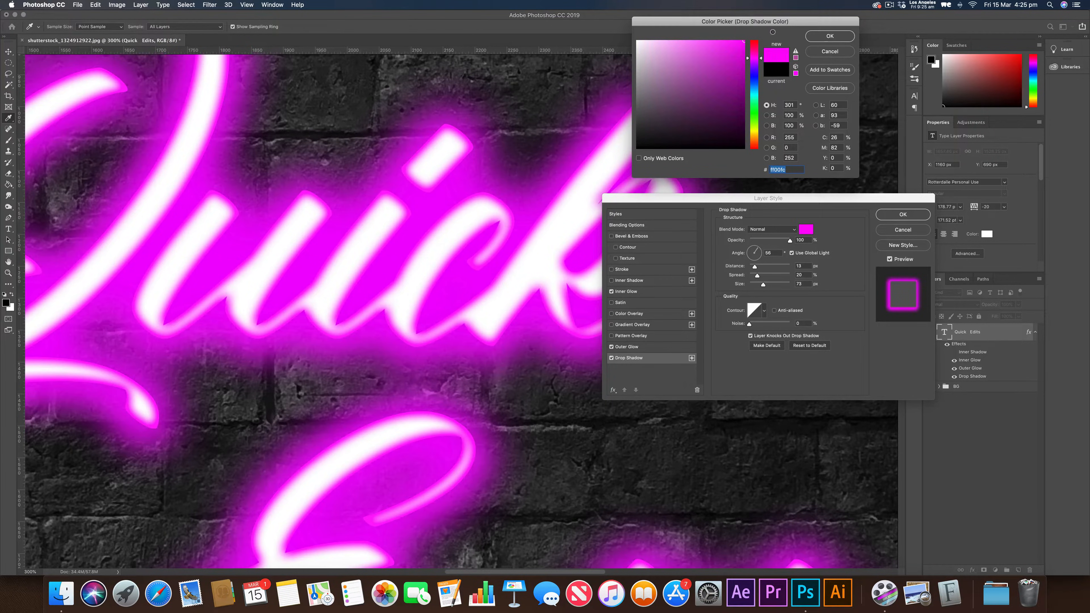
left_click(830, 37)
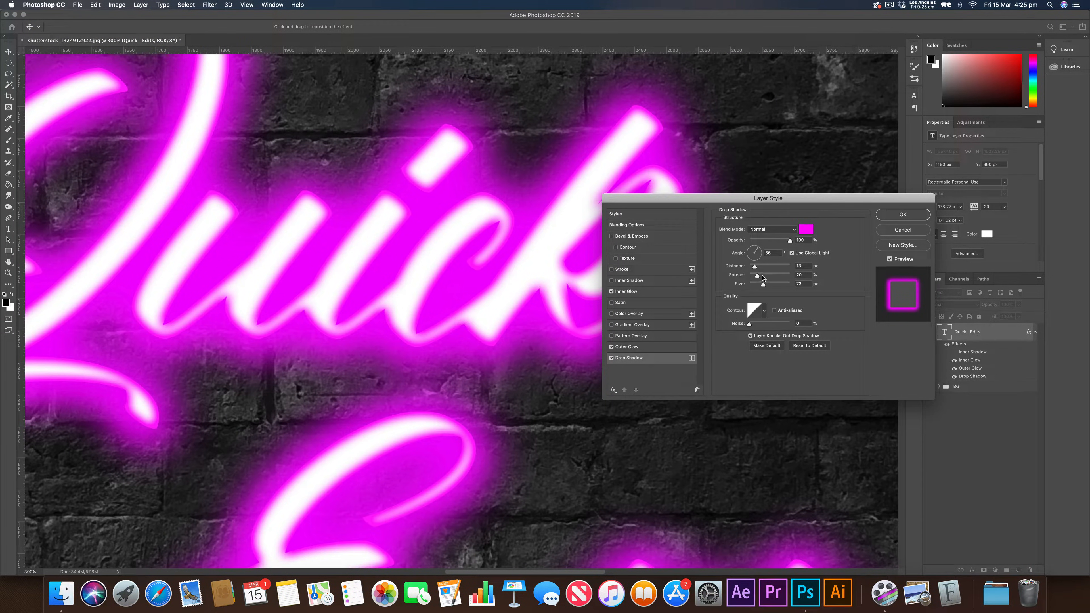
- Set the drop shadow's spread to about 26%, its size to about 228 px and its distance to 0 px
key("super+minus")
key("super+minus")
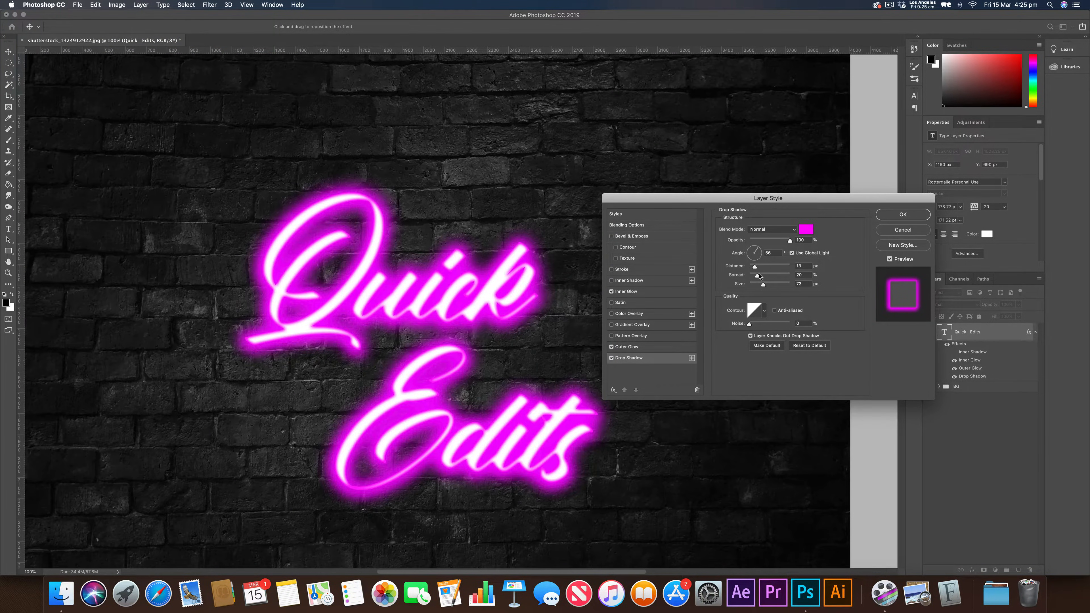
left_click_drag(759, 276, 787, 287)
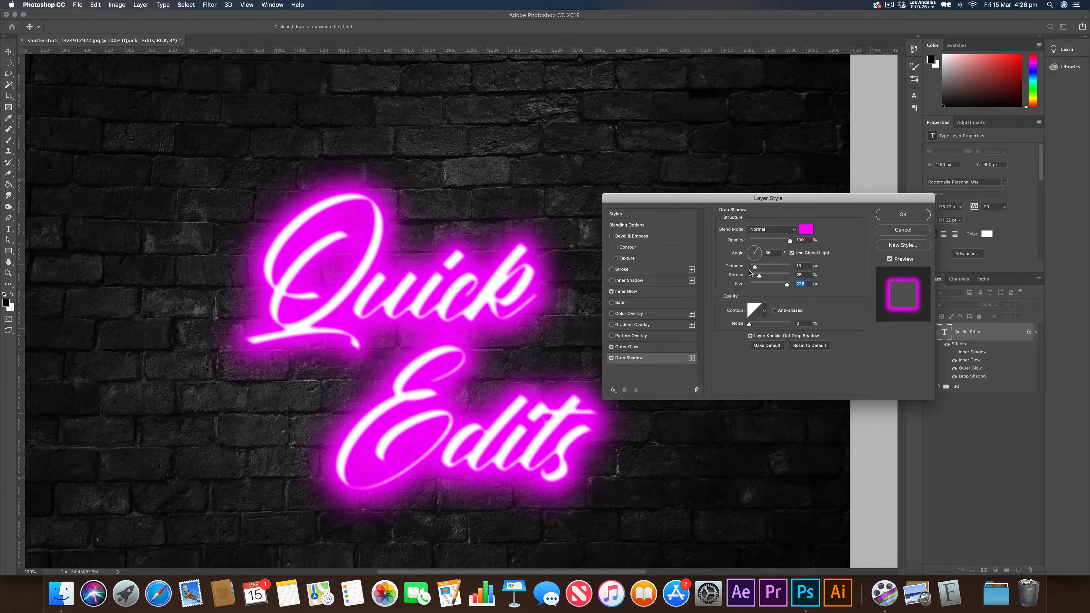
mouse_move(754, 267)
left_mouse_down()
mouse_move(745, 269)
mouse_move(780, 268)
mouse_move(741, 269)
left_mouse_up()
- Set the drop shadow's blend mode to Color Dodge and its opacity to 74%, and apply the layer styles
left_click(770, 232)
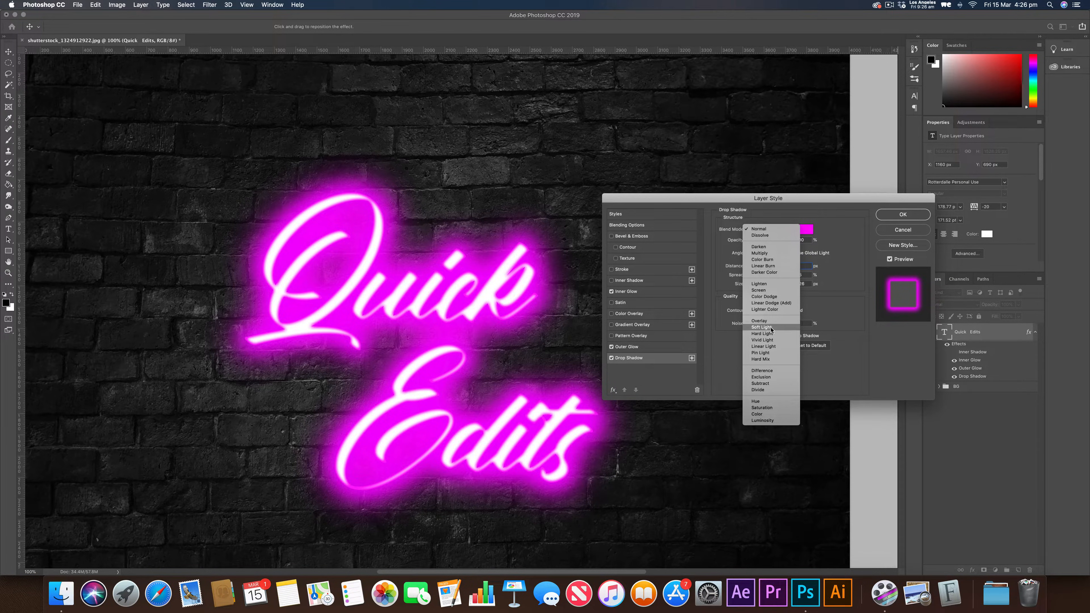
left_click(775, 297)
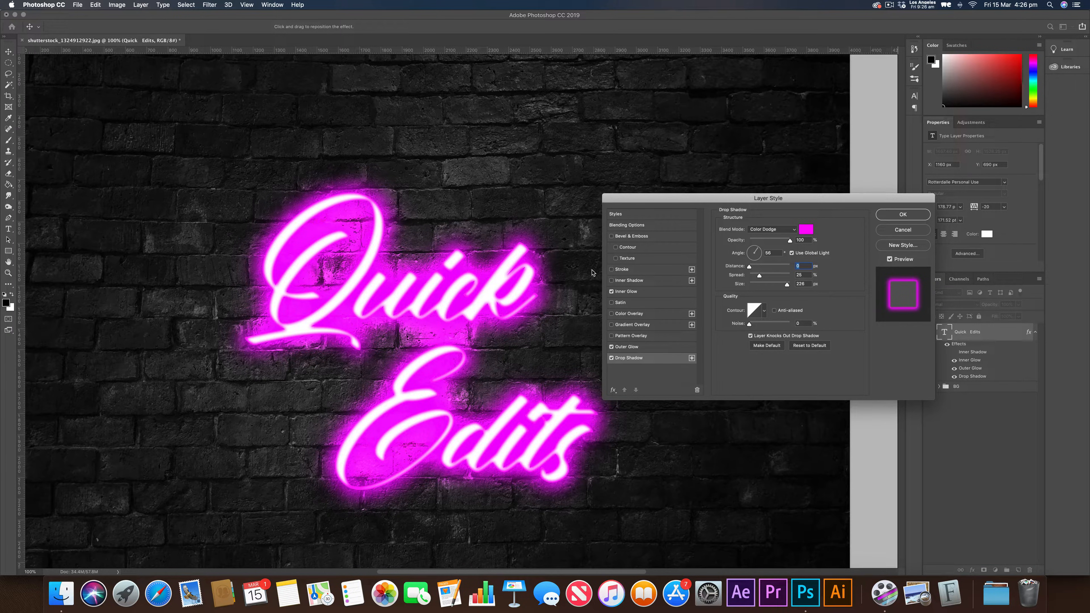
key("shift+Tab")
key("shift+Tab")
left_click_drag(787, 245, 782, 243)
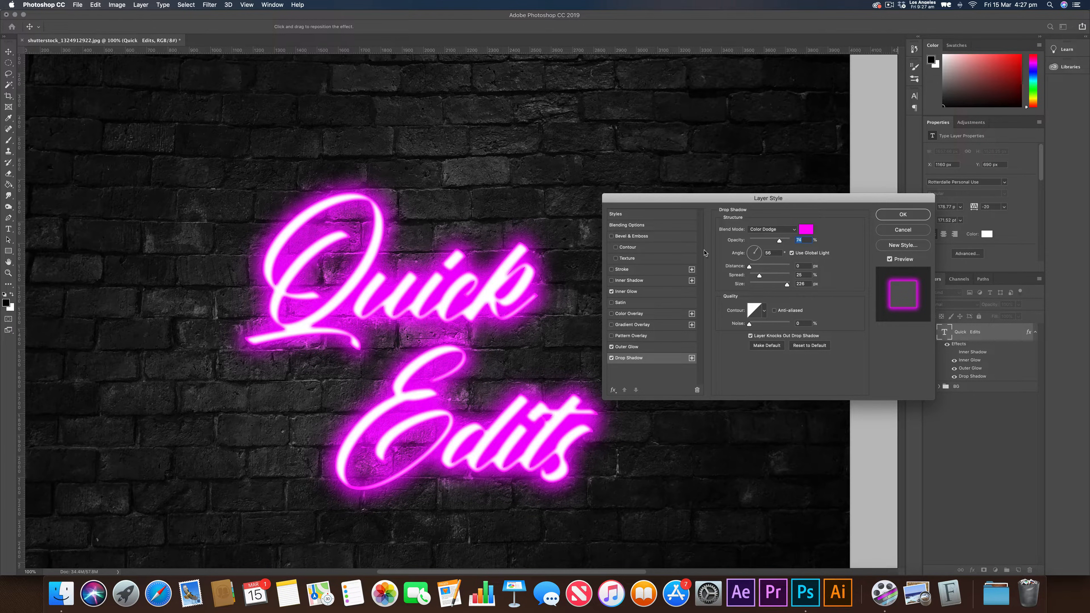
mouse_move(787, 285)
left_mouse_down()
mouse_move(768, 285)
mouse_move(787, 285)
left_mouse_up()
left_click(903, 214)
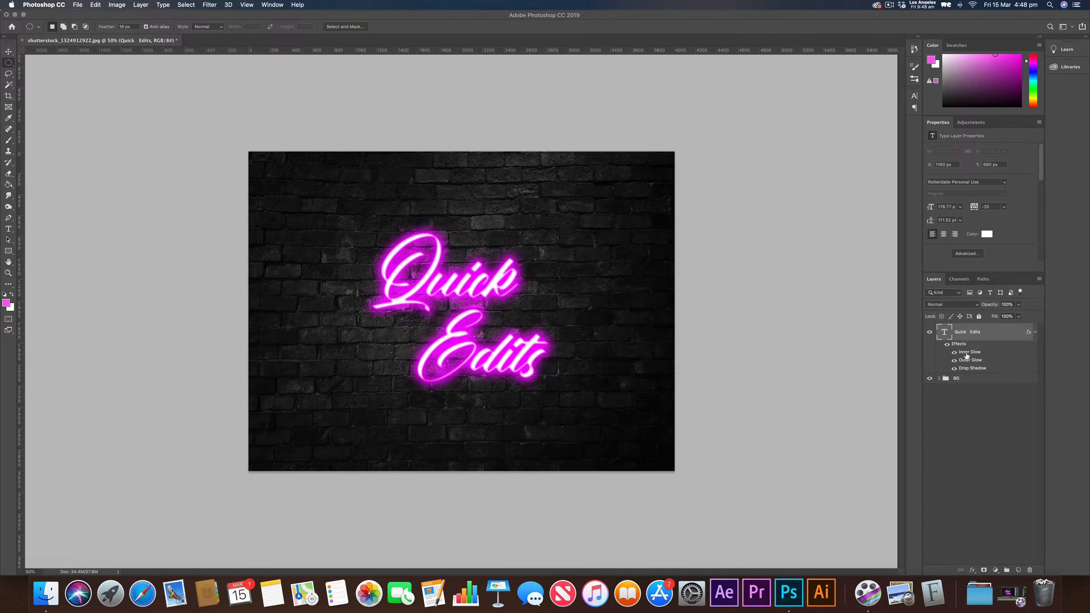
- Compare the lettering with and without its layer effects, both all together and for each glow and shadow separately
left_click(947, 345)
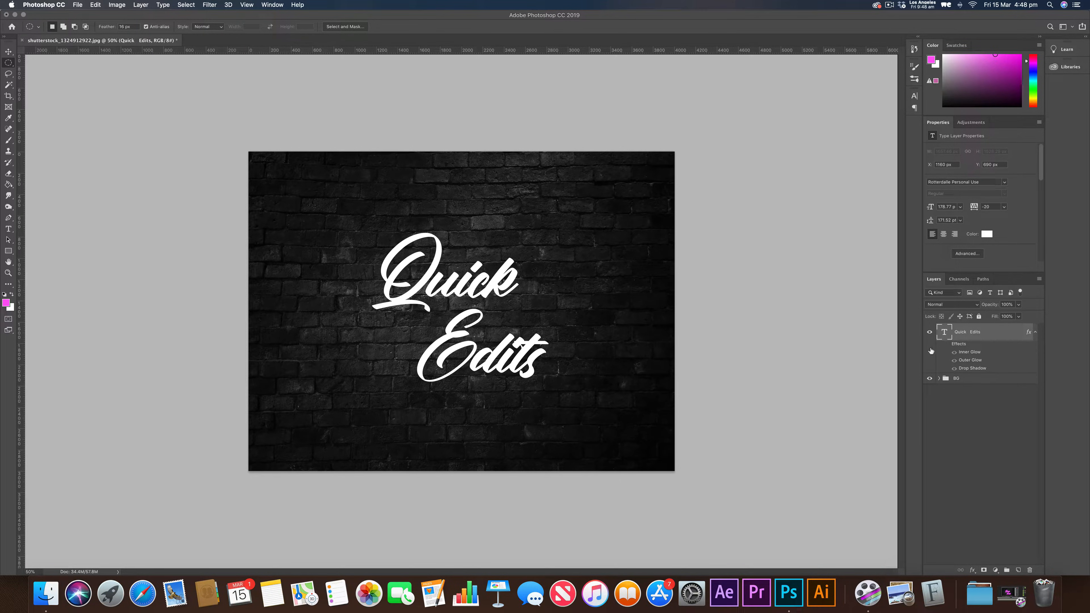
left_click(947, 345)
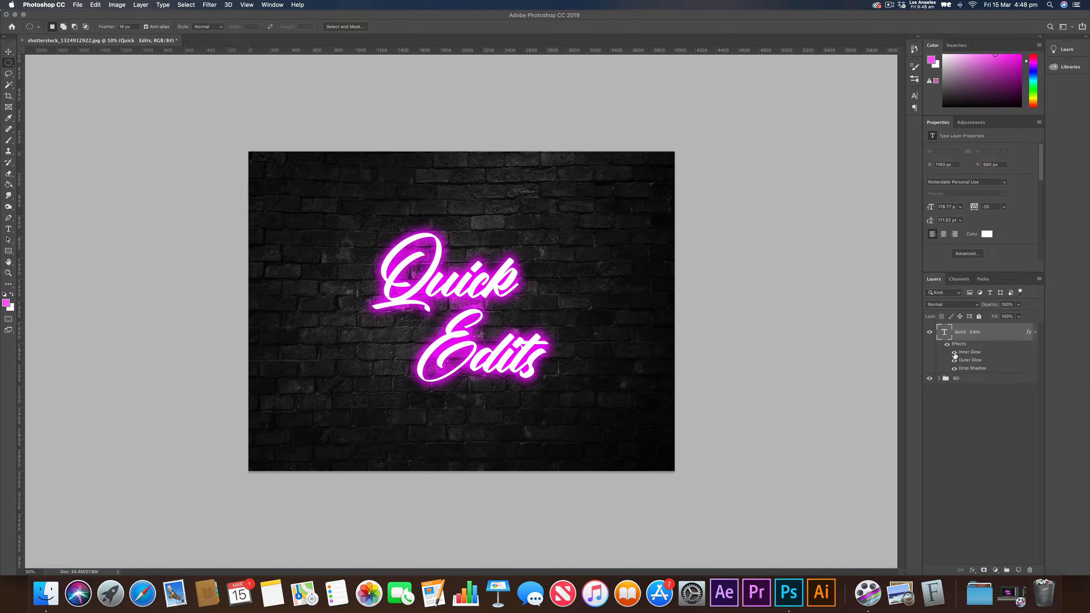
left_click(955, 352)
left_click(954, 361)
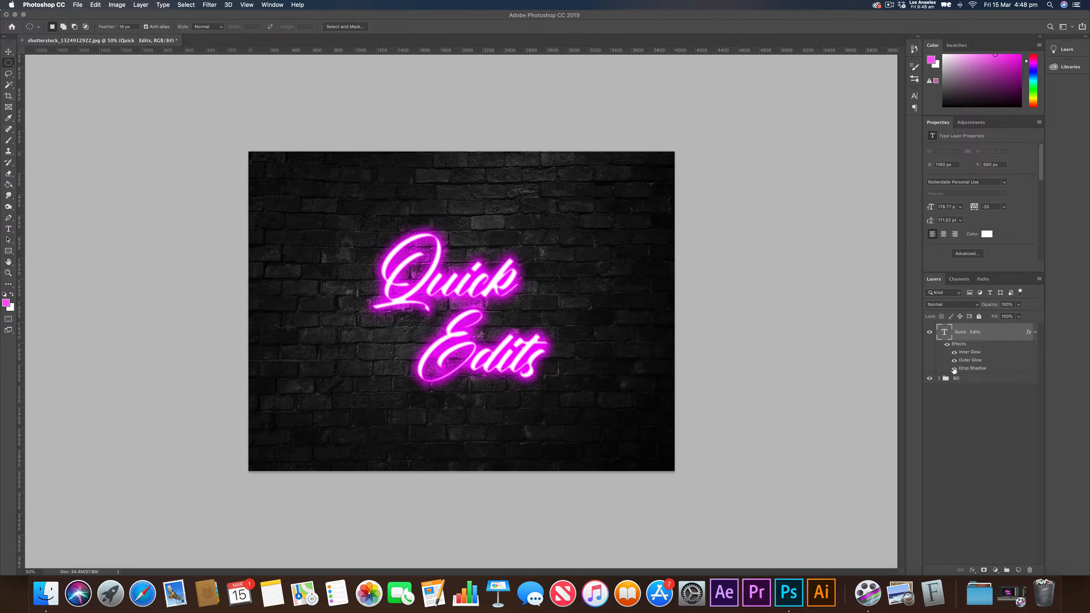
left_click(954, 368)
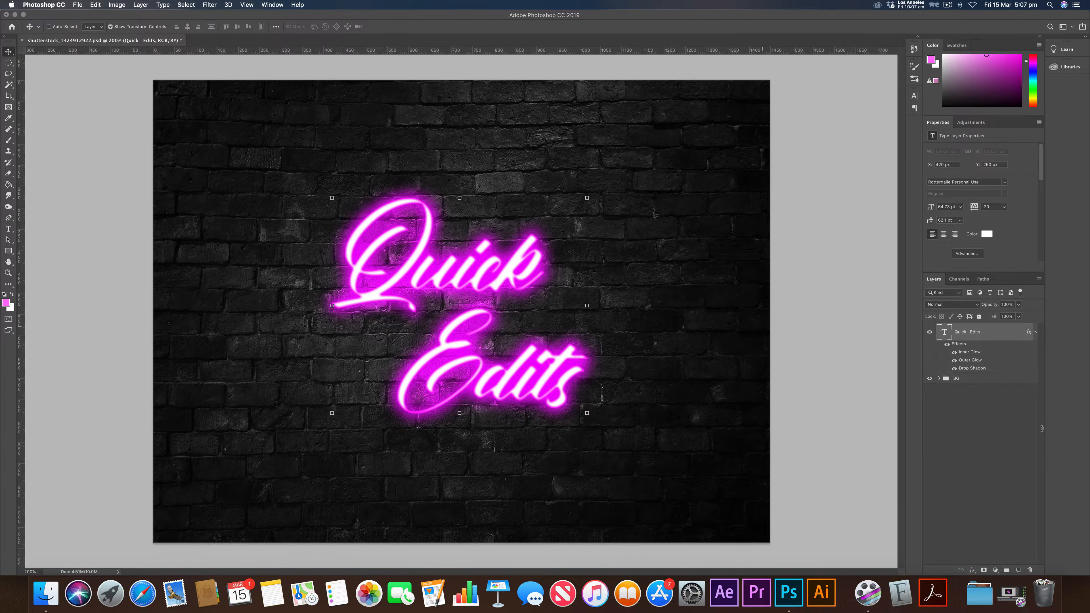
- Add a new empty layer and place it between the "Quick Edits" text and the BG group
left_click(1018, 570)
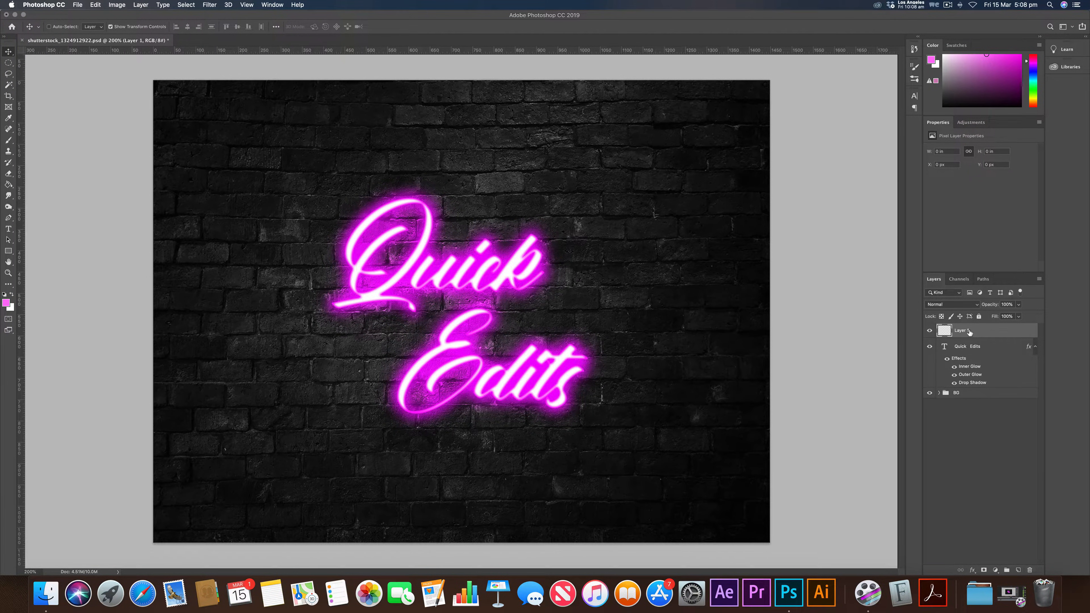
left_click_drag(978, 331, 978, 382)
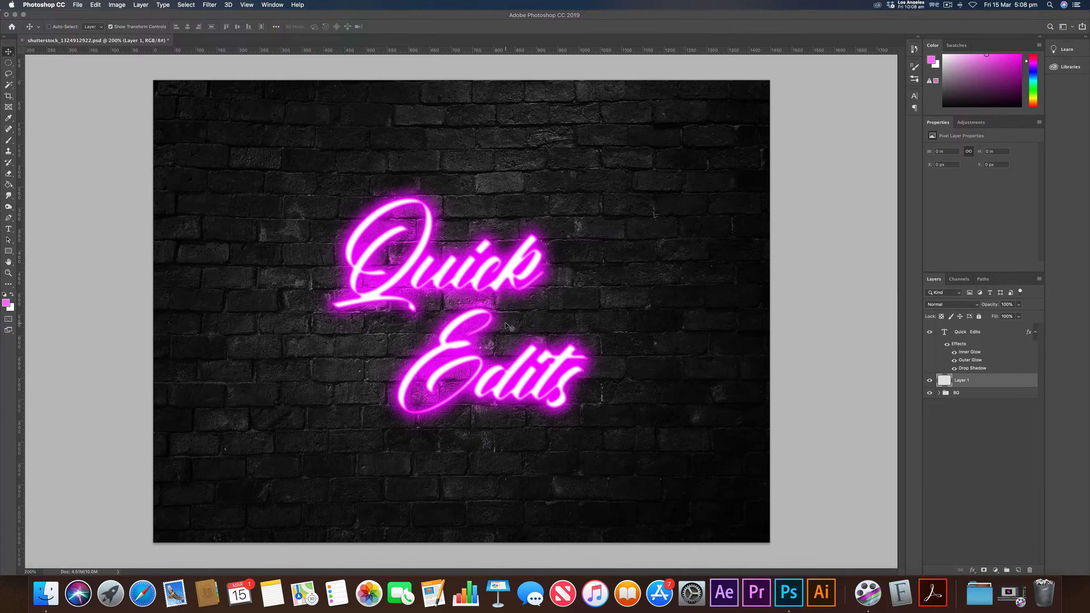
- Activate the Brush tool and set its size to 900 px, wide enough to cover most of the lettering
key("b")
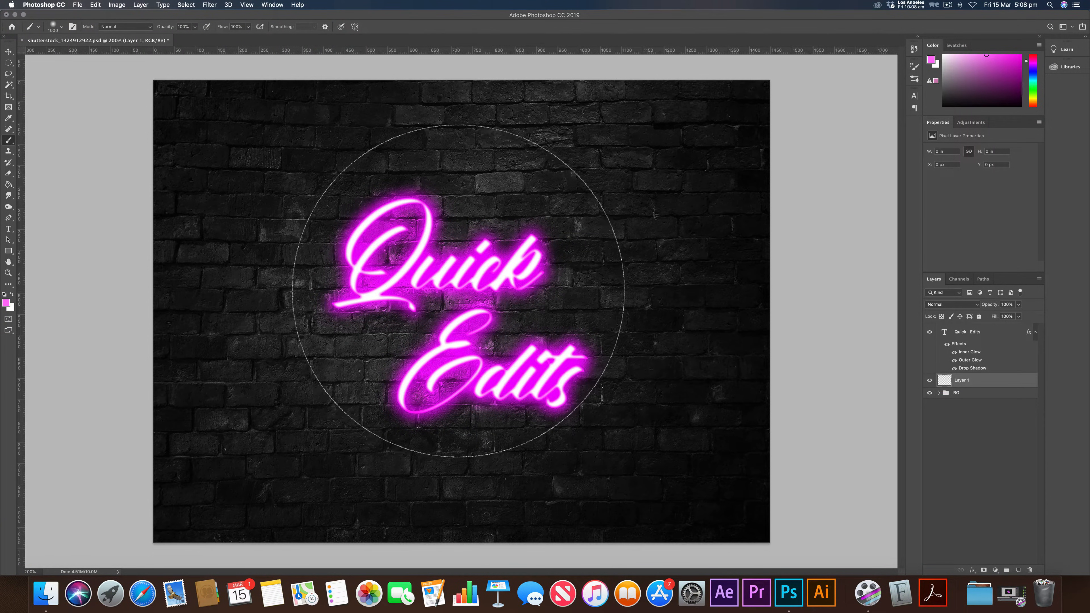
key("bracketleft")
key("bracketleft")
key("bracketleft")
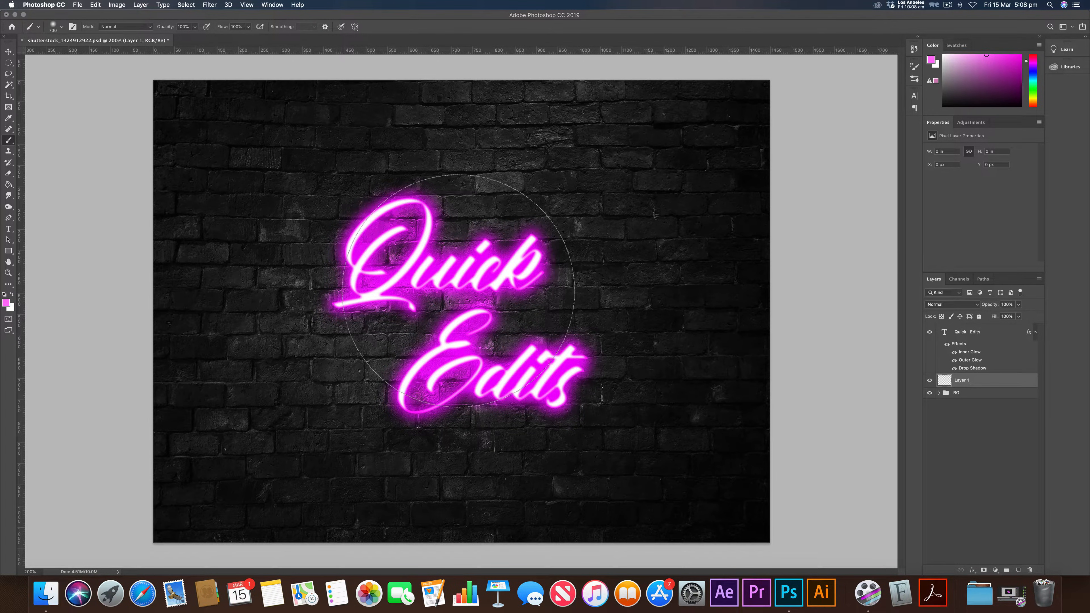
key("bracketright")
key("bracketright")
key("bracketright")
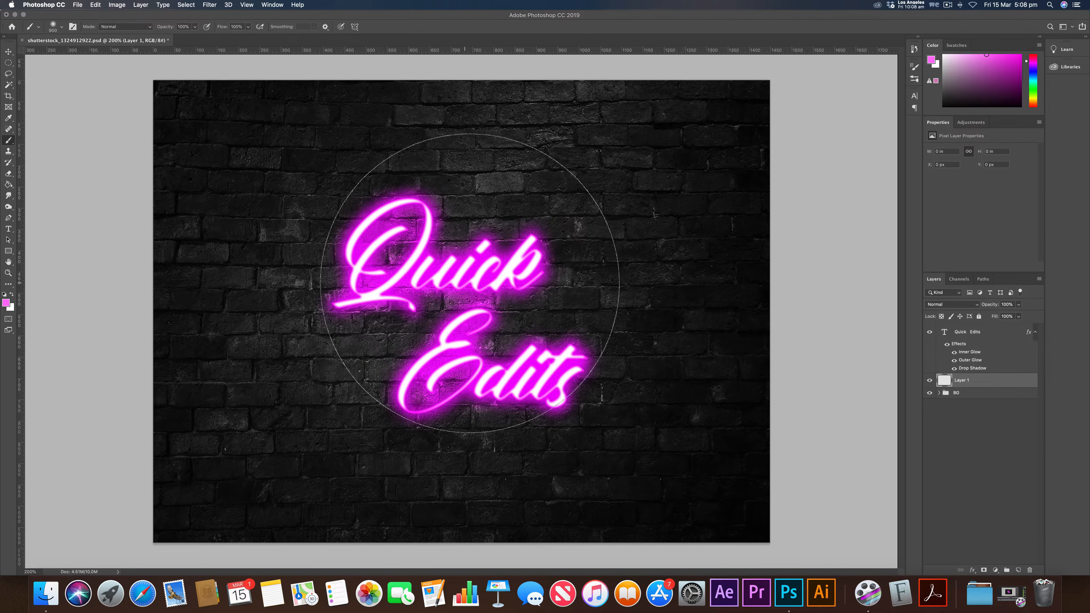
- Change the foreground colour to a lighter, less saturated pink at full brightness
left_click(6, 303)
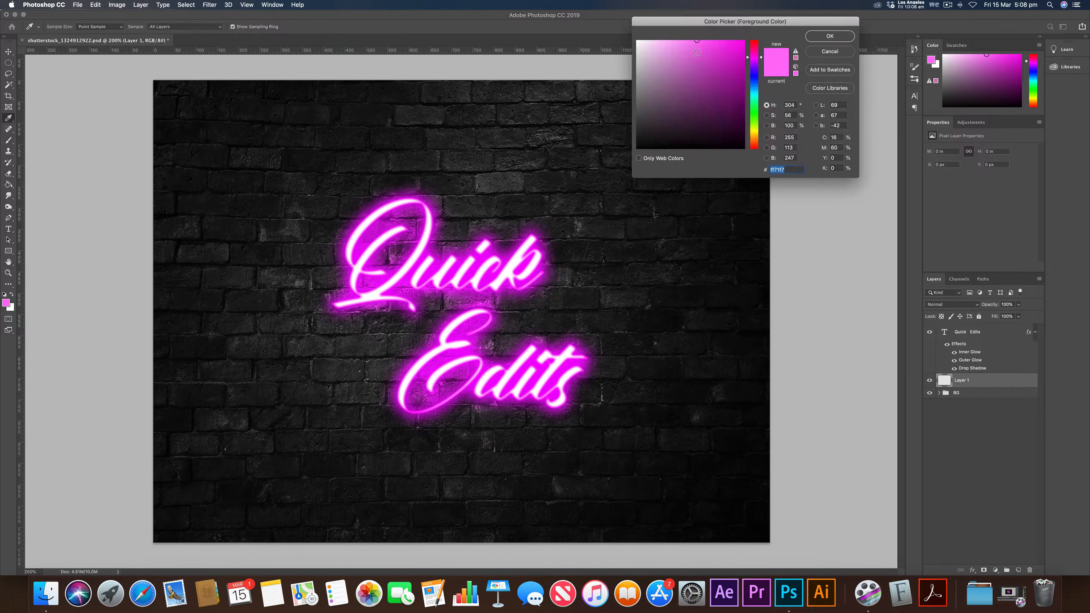
left_click(685, 35)
left_click(830, 36)
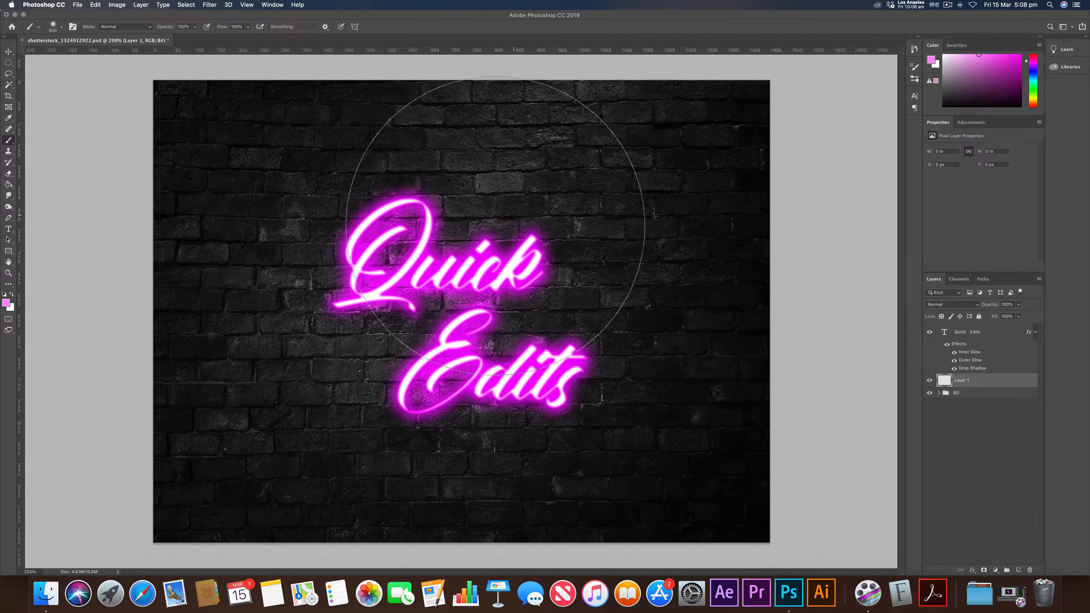
- Set the new layer's blend mode to Overlay and paint soft pink light with a smaller brush over the bricks behind and above the lettering
key("bracketleft")
key("bracketleft")
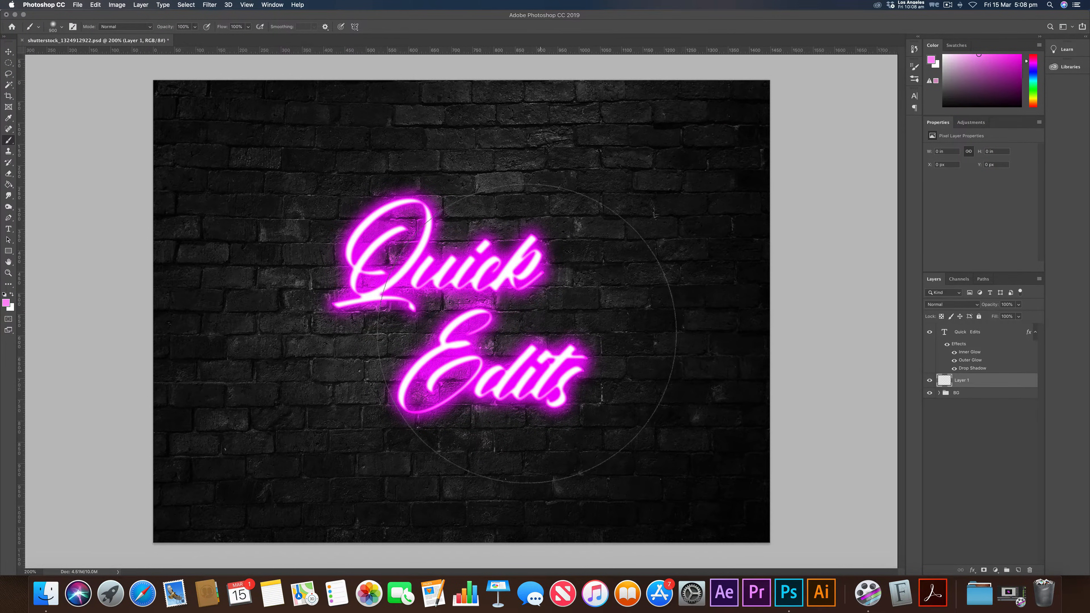
key("bracketleft")
left_click(951, 306)
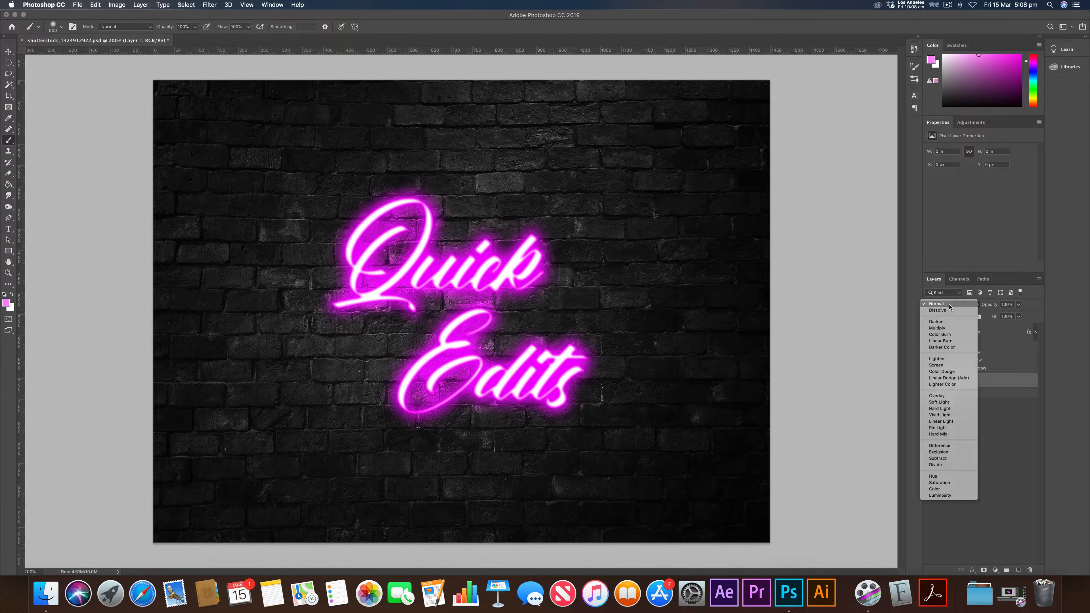
left_click(944, 398)
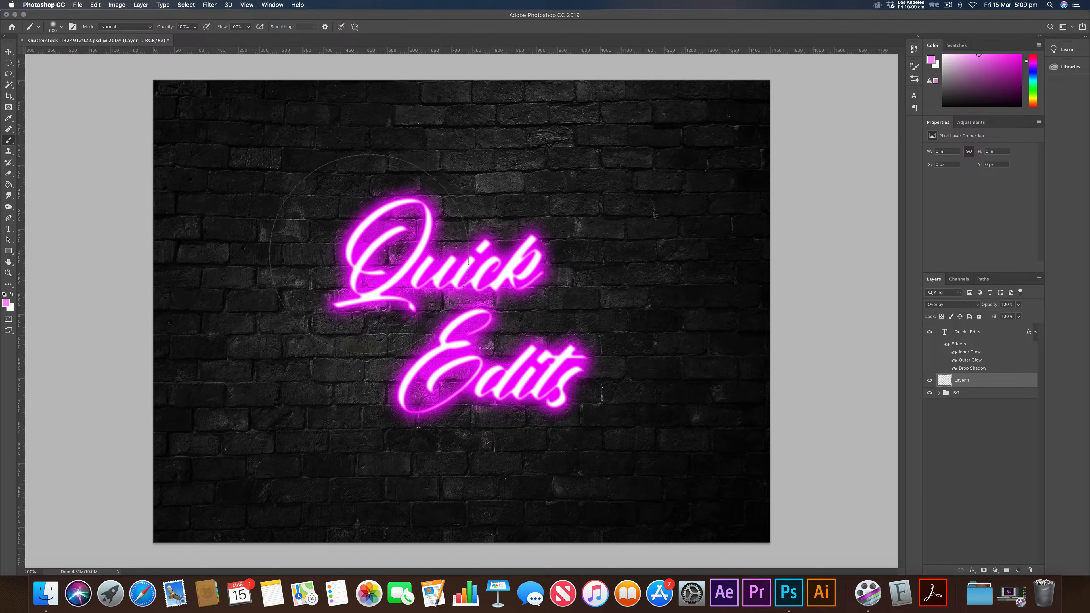
mouse_move(371, 264)
left_mouse_down()
mouse_move(464, 264)
mouse_move(464, 335)
mouse_move(438, 413)
mouse_move(575, 413)
mouse_move(555, 412)
mouse_move(545, 430)
left_mouse_up()
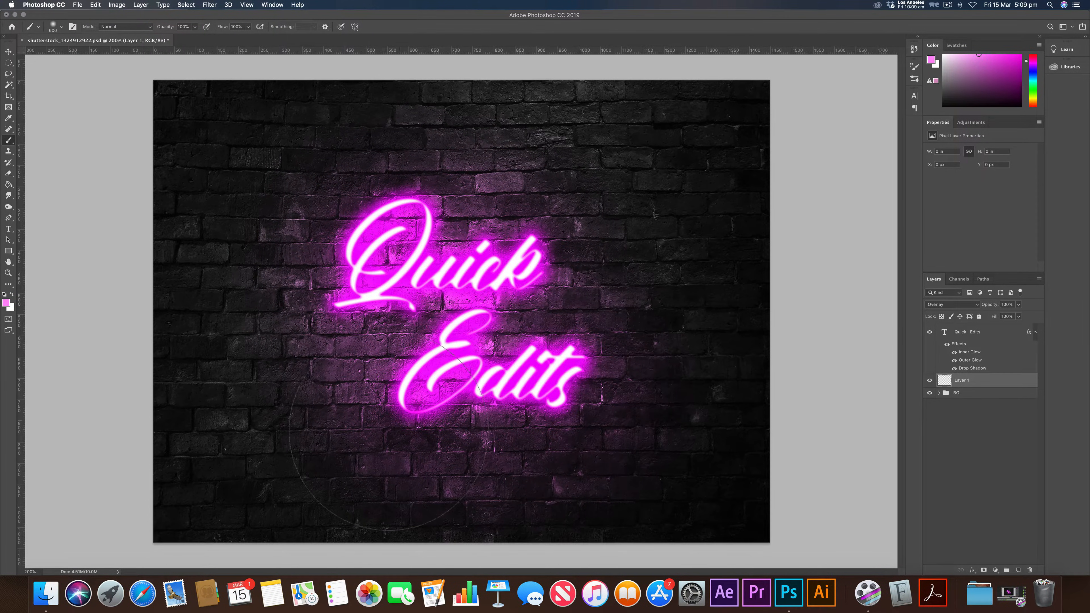
left_click_drag(377, 138, 544, 132)
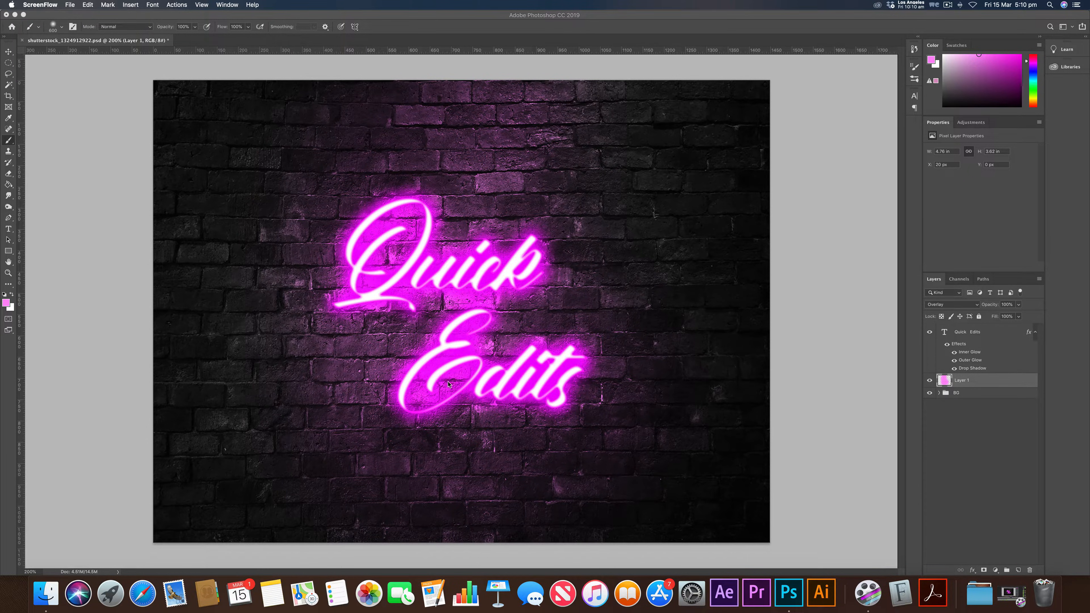
- Hide the pink light layer and all layer effects of the "Quick Edits" text so the plain white lettering shows
left_click(929, 380)
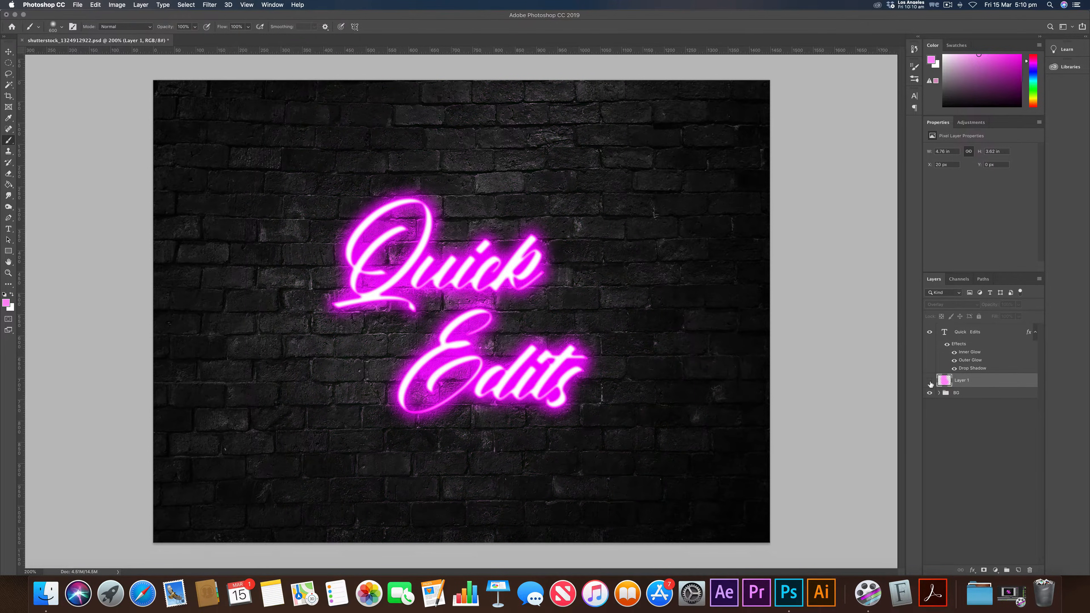
left_click(947, 345)
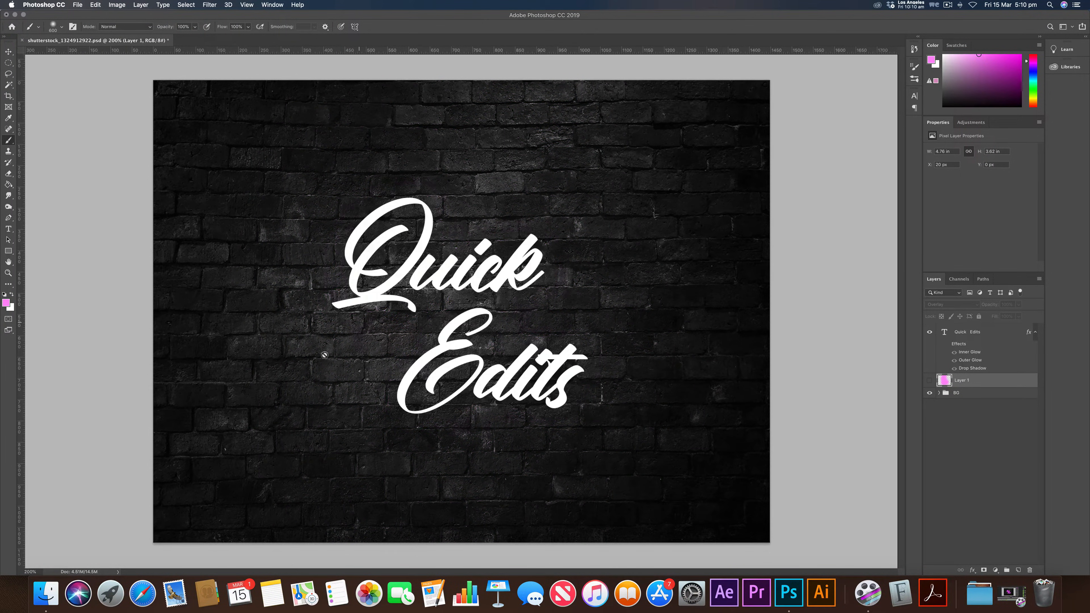
key("super+plus")
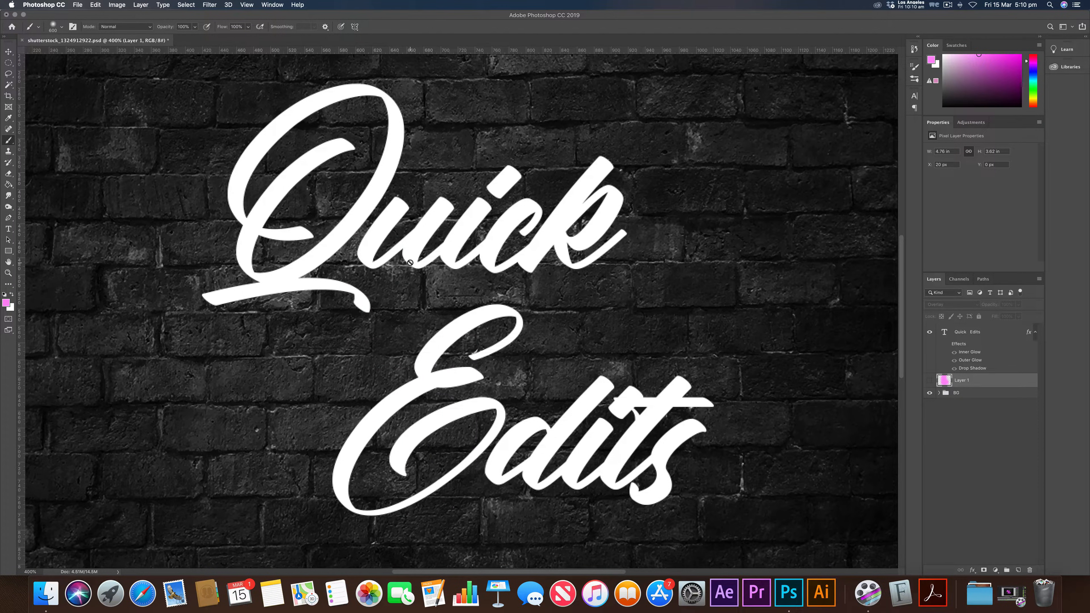
- Add a new empty layer above the pink light layer and set the foreground colour to black
left_click(1018, 570)
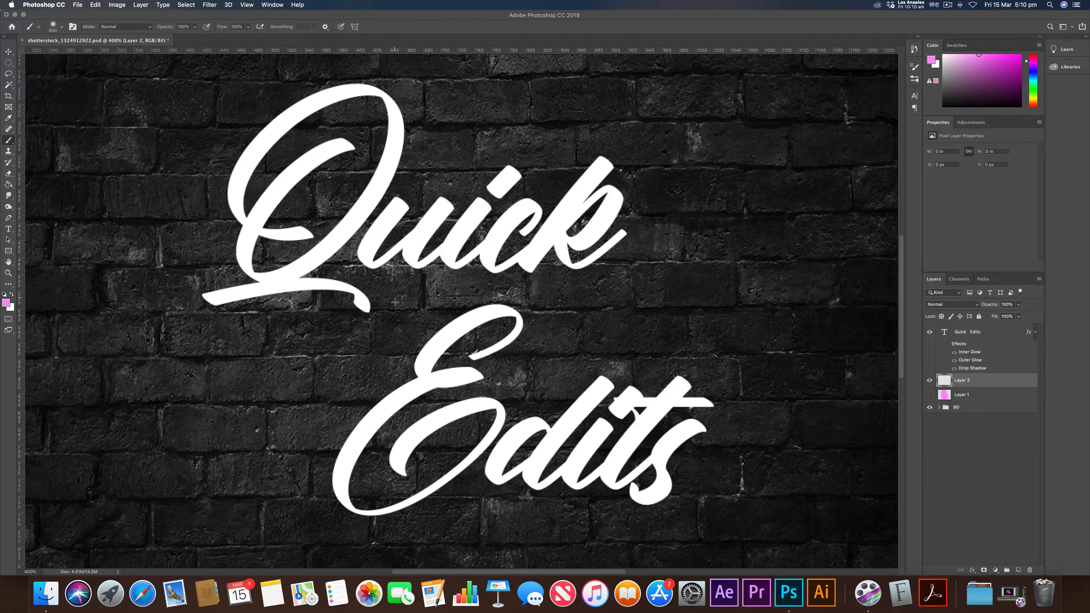
left_click(7, 303)
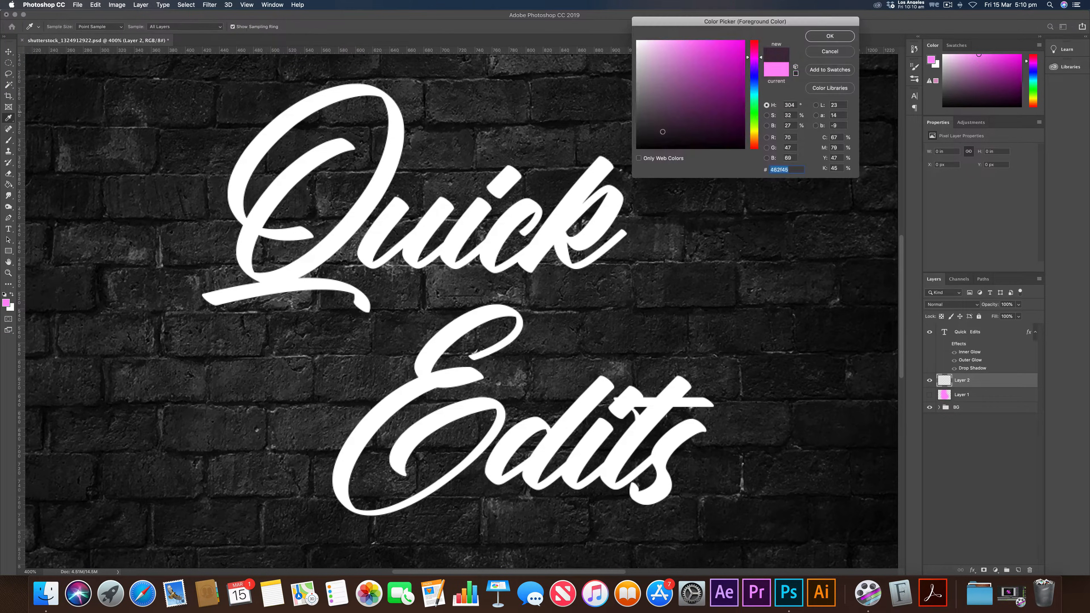
left_click(830, 37)
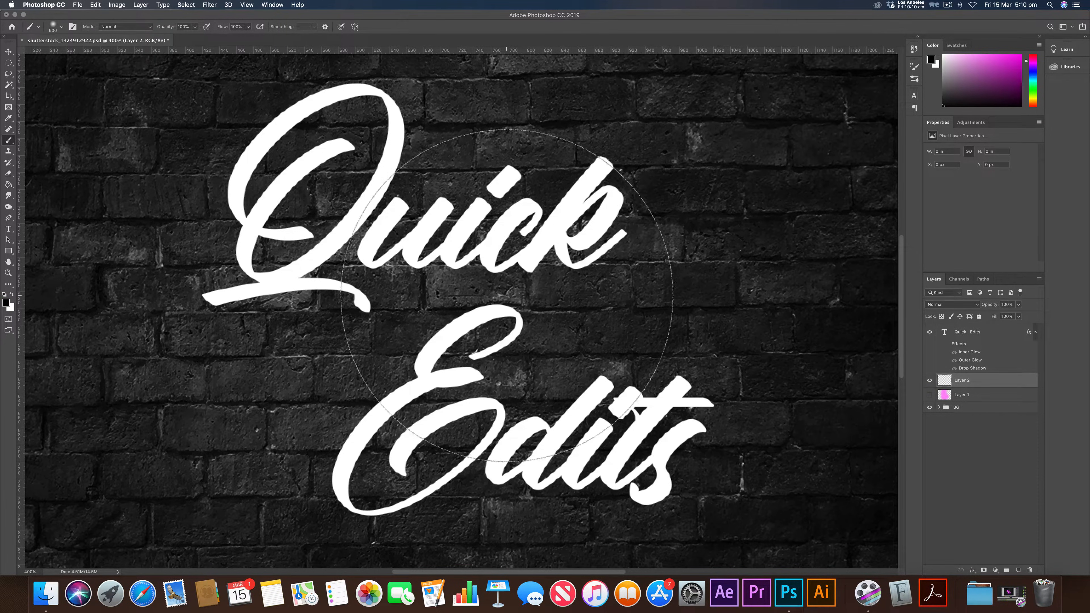
- Reduce the brush size to 50 px and raise its hardness for a hard-edged tip
key("bracketleft")
key("bracketleft")
key("bracketleft")
key("bracketleft")
key("bracketleft")
key("bracketleft")
key("bracketleft")
key("bracketleft")
key("bracketleft")
key("bracketleft")
key("bracketleft")
key("bracketleft")
key("bracketleft")
key("bracketleft")
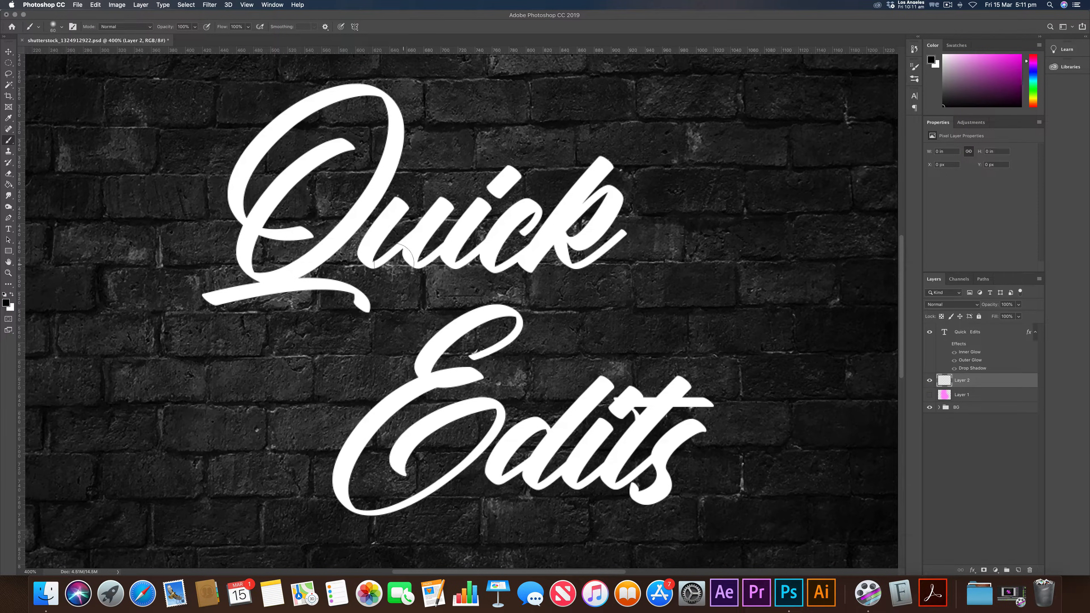
left_click(52, 26)
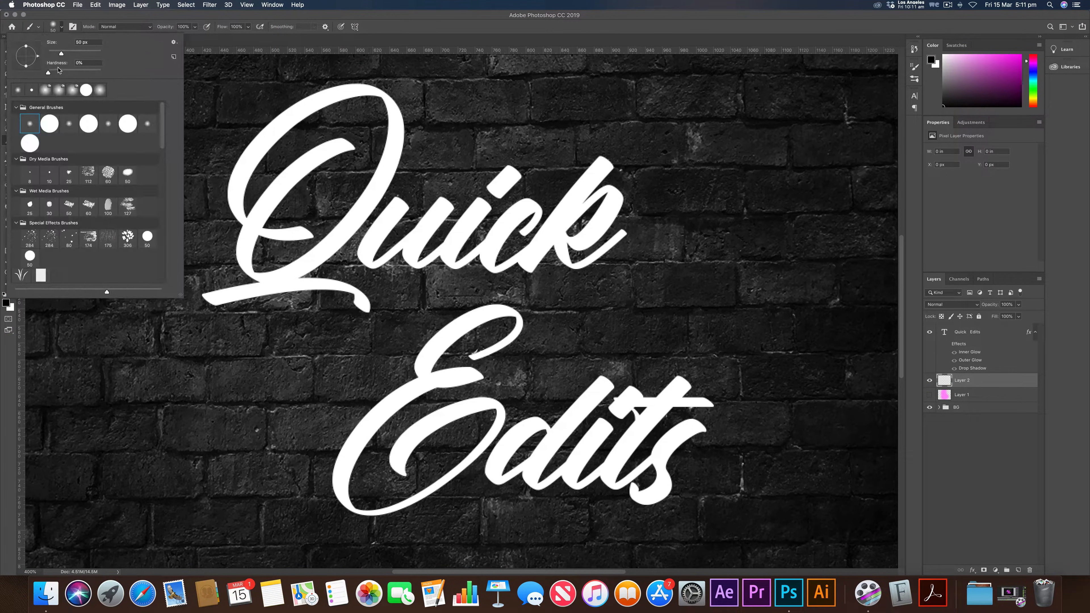
left_click_drag(48, 73, 104, 73)
key("Return")
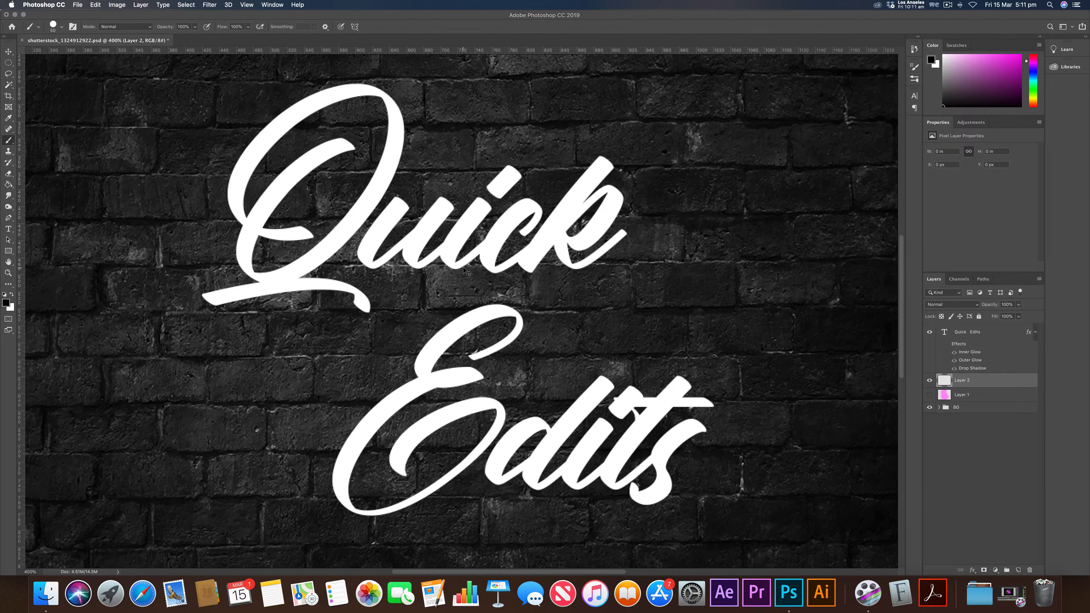
- Paint short black connecting tubes between and inside the letters of "Quick" with a much smaller brush
key("super+equal")
key("super+equal")
key("super+equal")
scroll(458, 259, "up", 5)
scroll(458, 260, "left", 5)
scroll(458, 259, "down", 3)
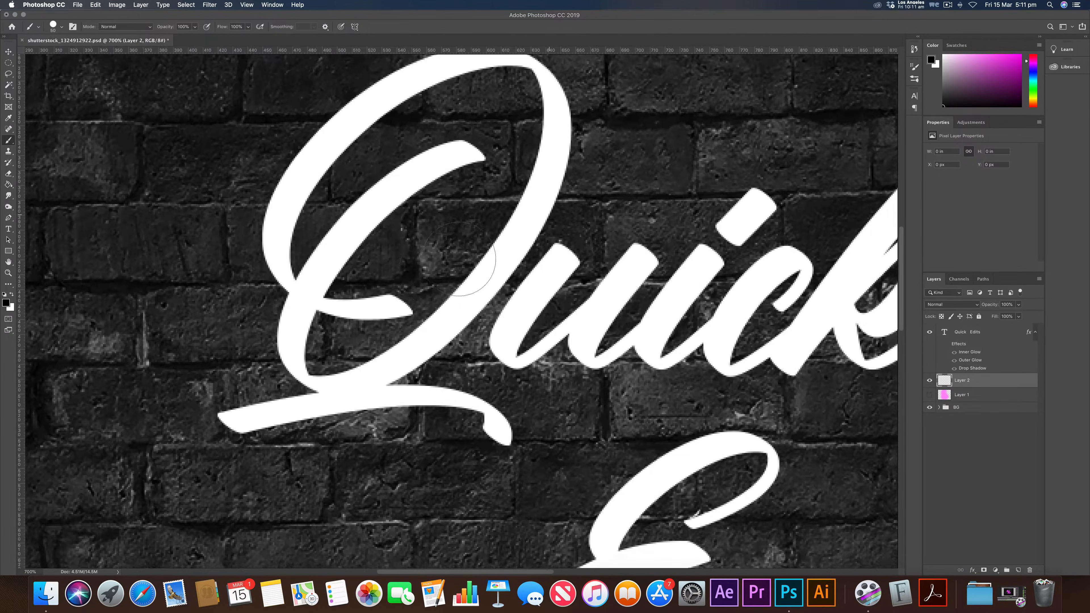
key("bracketleft")
key("bracketleft")
key("bracketleft")
key("bracketleft")
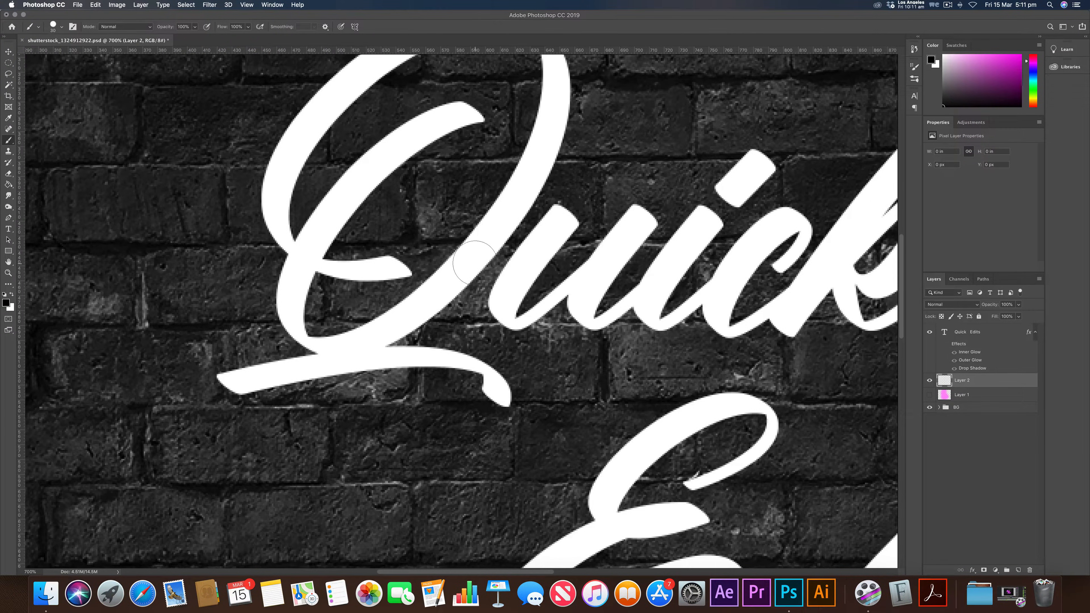
key("bracketleft")
key("bracketleft")
mouse_move(455, 279)
left_mouse_down()
mouse_move(459, 299)
mouse_move(485, 310)
mouse_move(507, 301)
left_mouse_up()
scroll(531, 311, "right", 2)
scroll(530, 312, "right", 5)
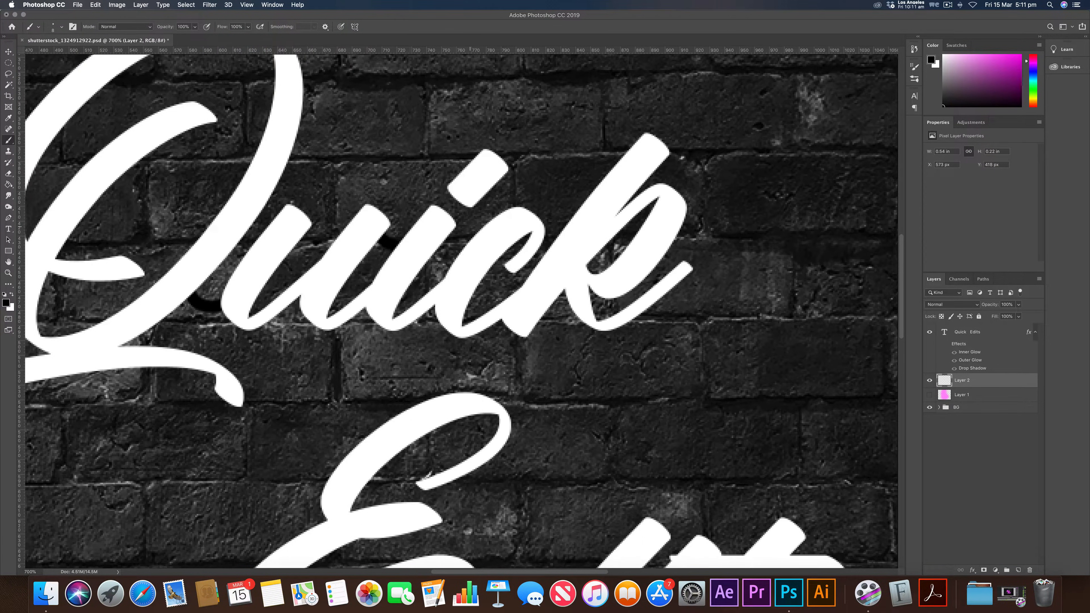
mouse_move(475, 197)
left_mouse_down()
mouse_move(506, 224)
mouse_move(447, 211)
left_mouse_up()
left_click_drag(591, 238, 633, 253)
- Paint black connecting tubes inside the "E" and between the letters of "Edits"
scroll(570, 295, "down", 8)
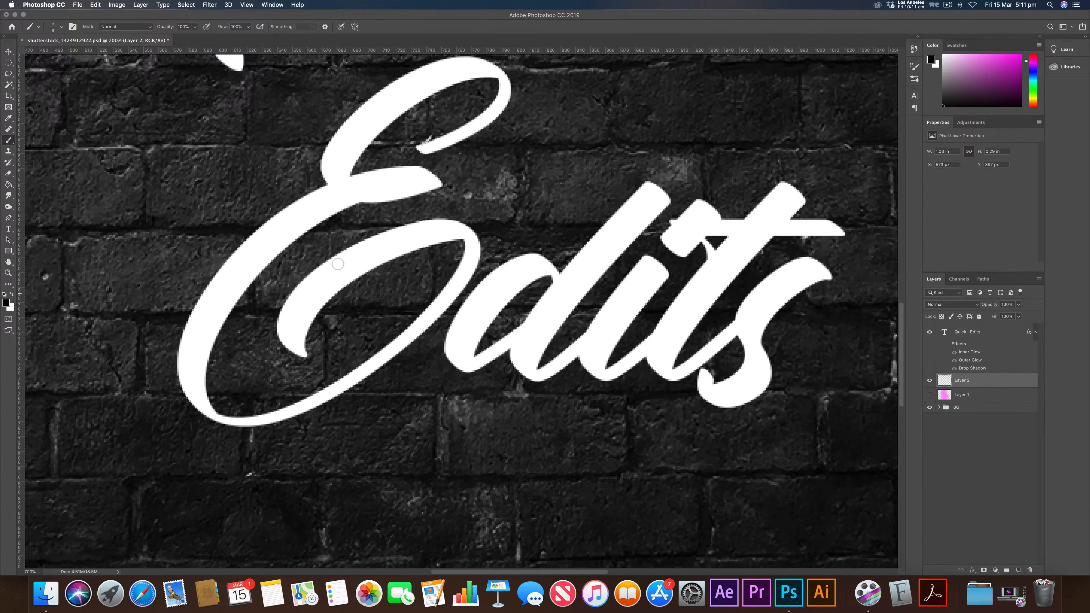
left_click_drag(337, 209, 372, 239)
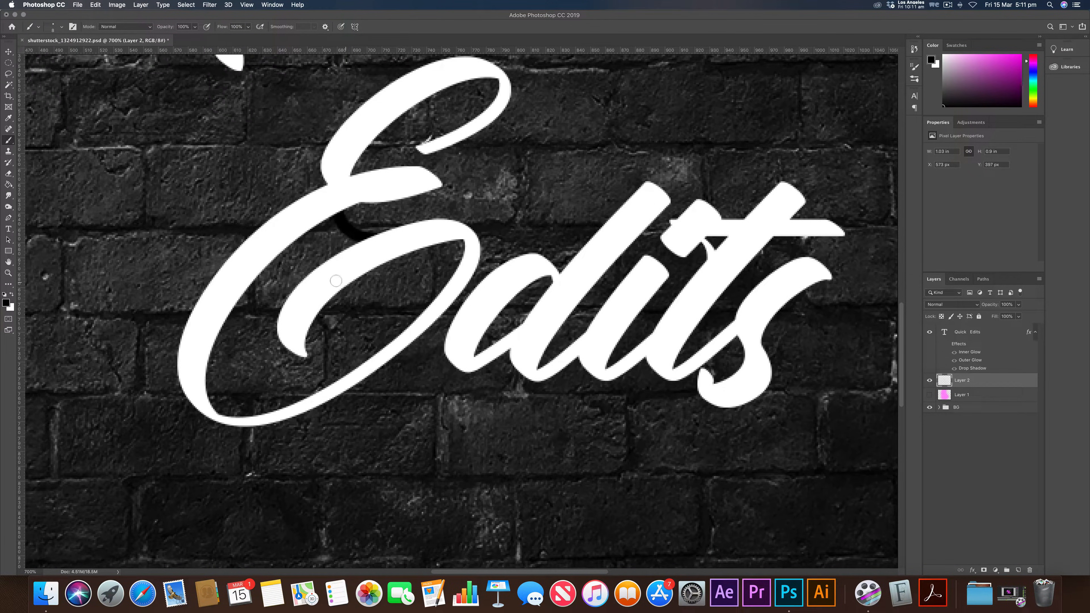
left_click_drag(310, 327, 390, 343)
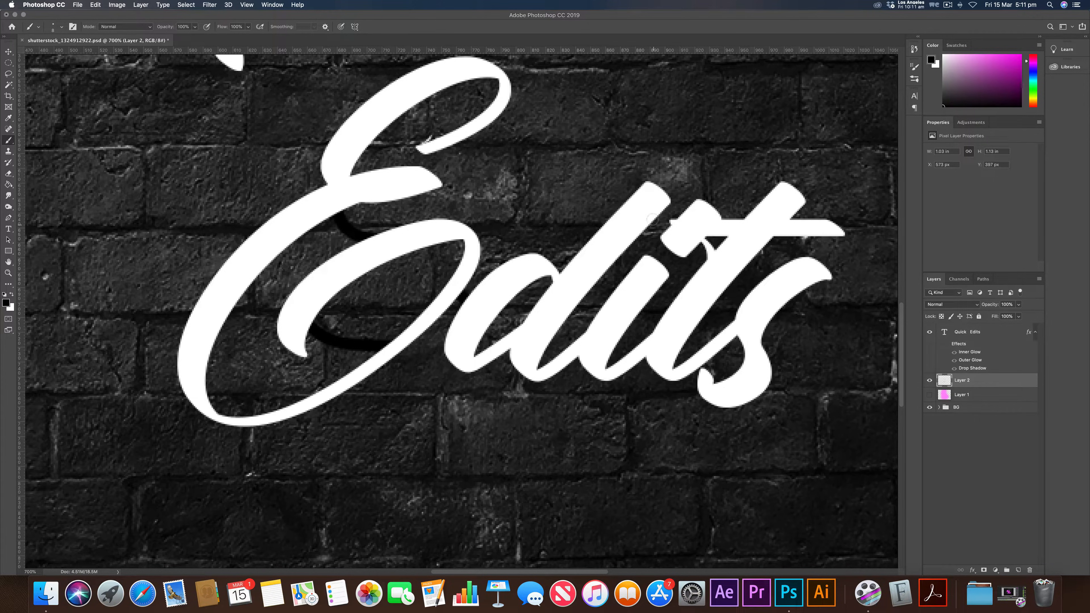
left_click_drag(651, 219, 669, 225)
key("super+minus")
key("super+minus")
key("super+minus")
key("super+minus")
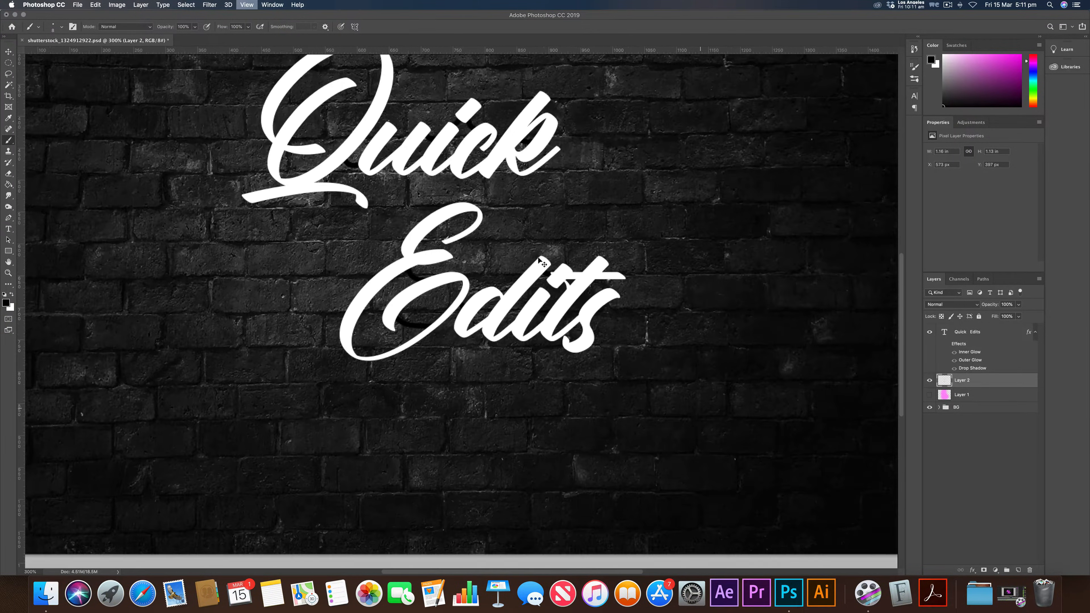
key("super+minus")
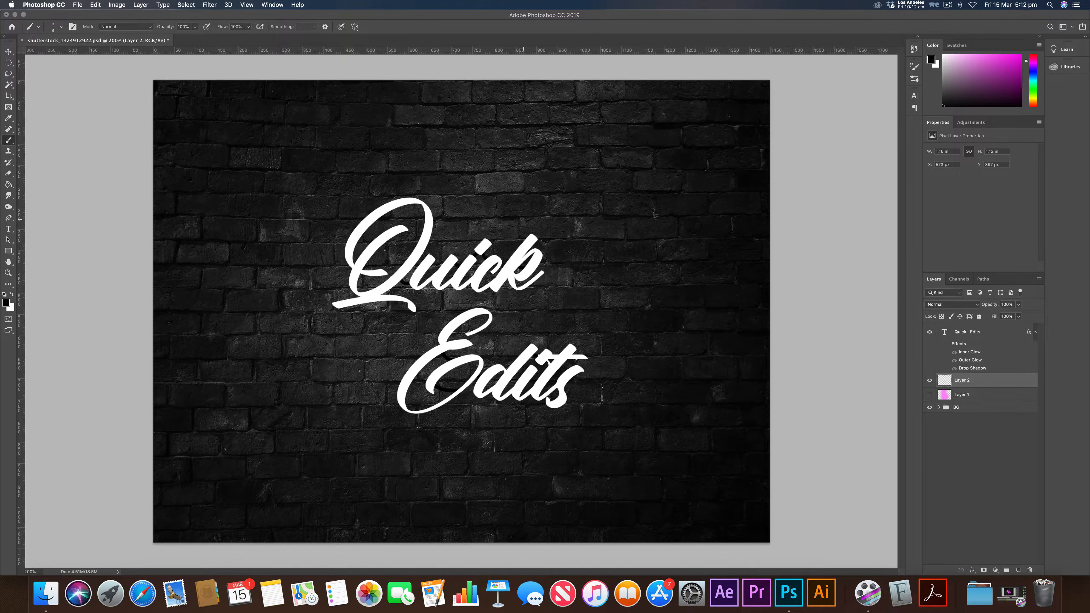
- Apply Bevel & Emboss to the black tube layer with 573% depth, 7 px size and reduced softening
key("super+plus")
key("super+plus")
key("super+plus")
key("super+plus")
key("super+plus")
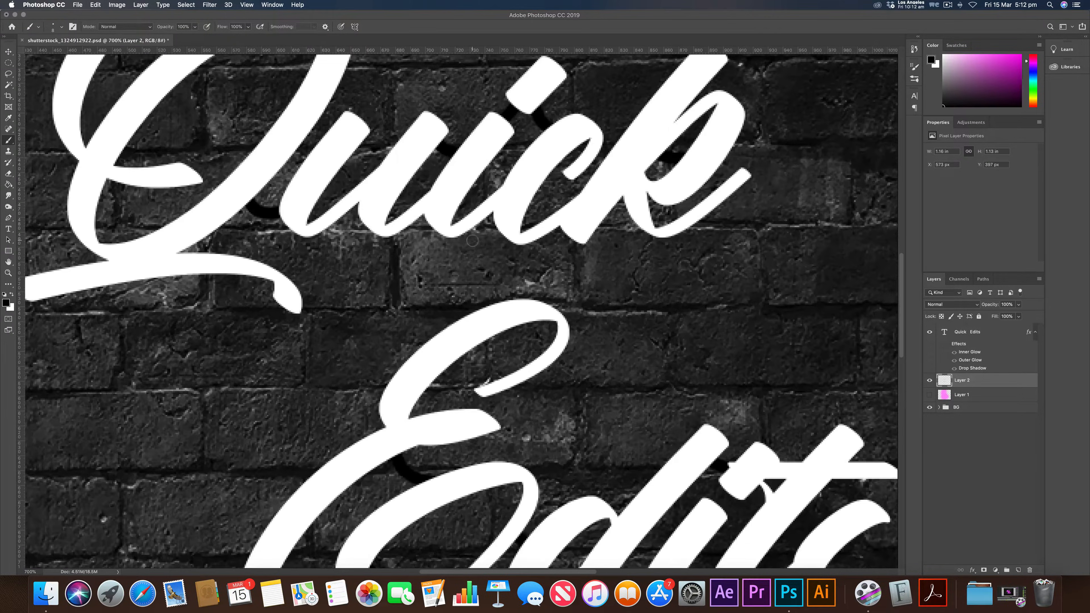
scroll(472, 241, "left", 10)
scroll(513, 210, "up", 4)
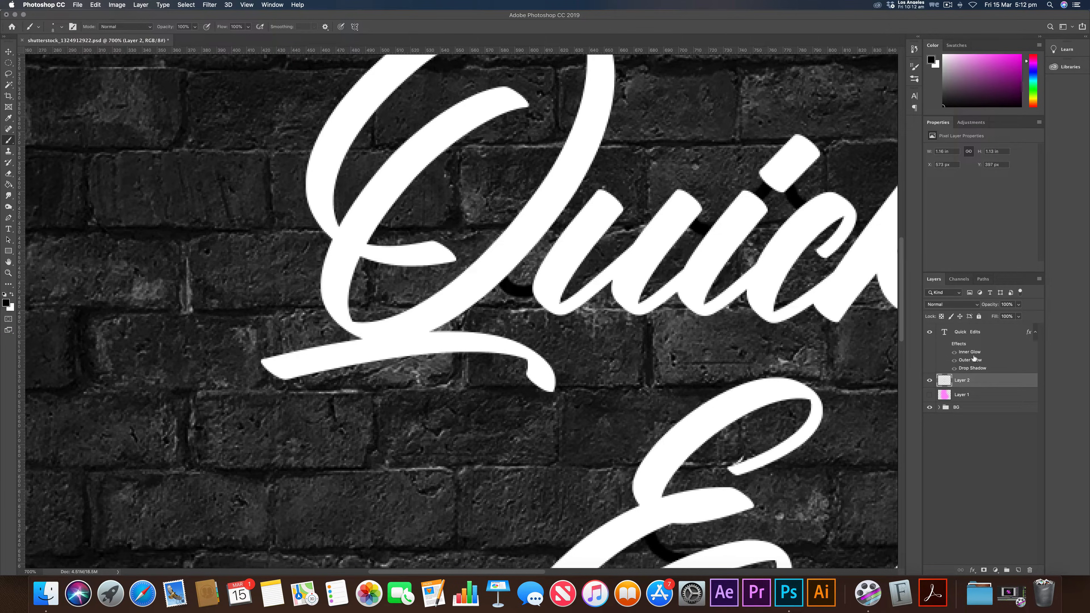
double_click(1018, 383)
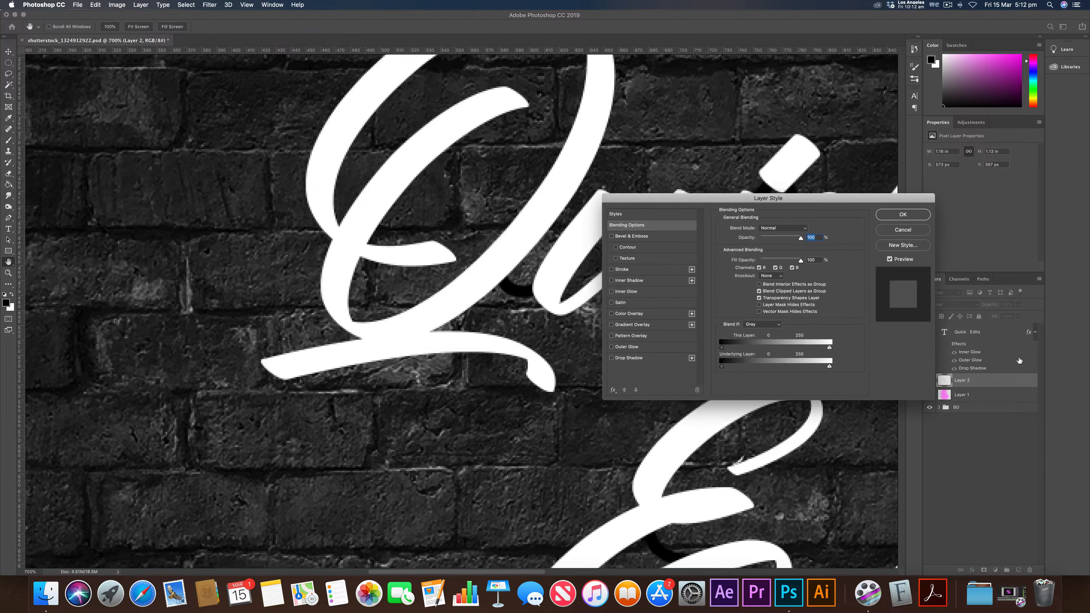
left_click_drag(714, 198, 840, 162)
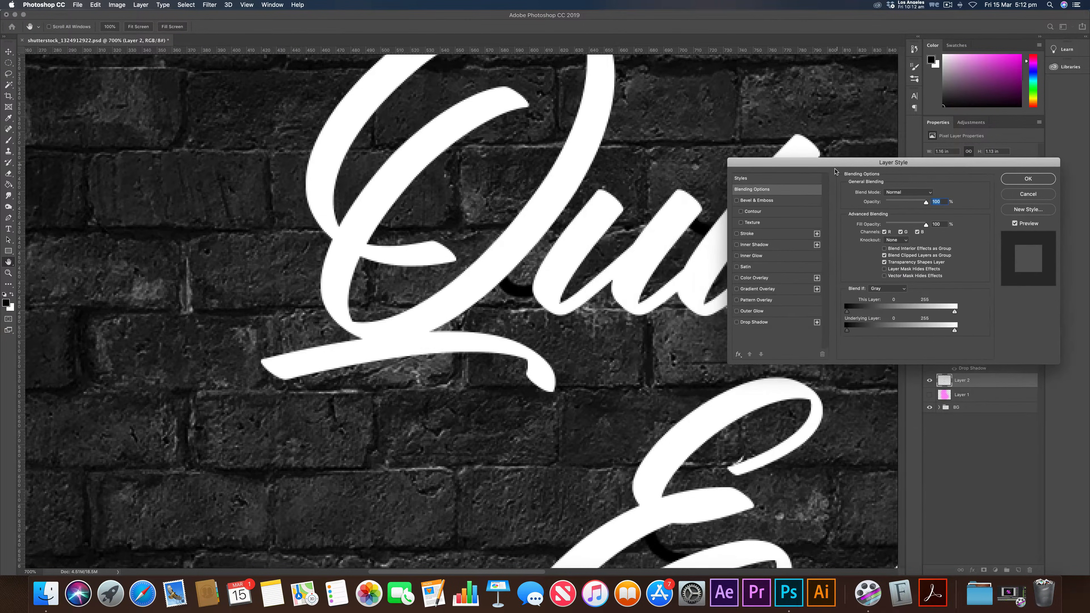
left_click(737, 201)
left_click(756, 200)
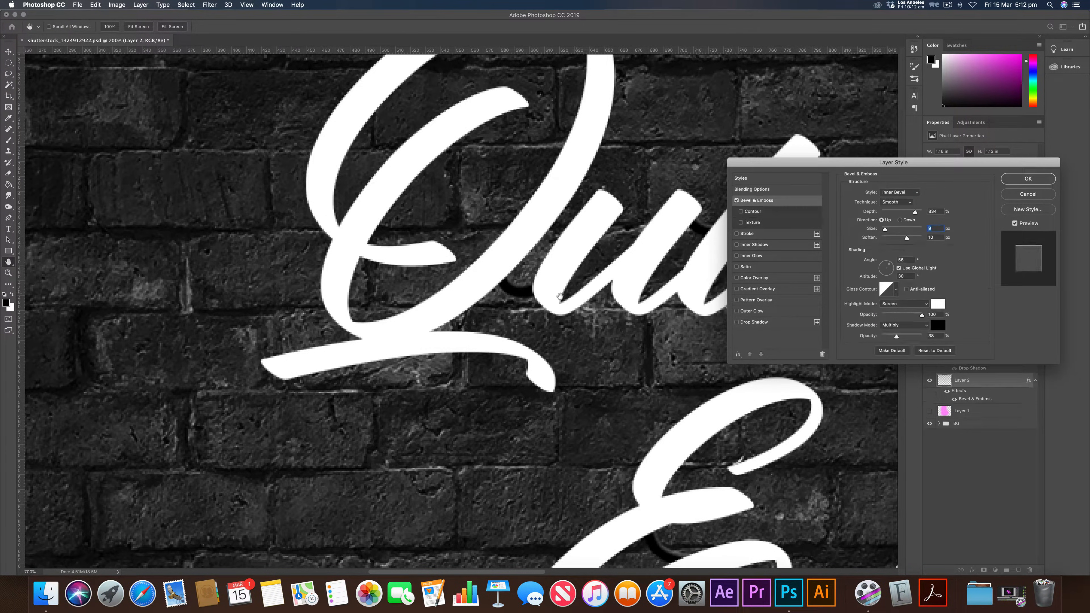
left_click_drag(906, 238, 895, 239)
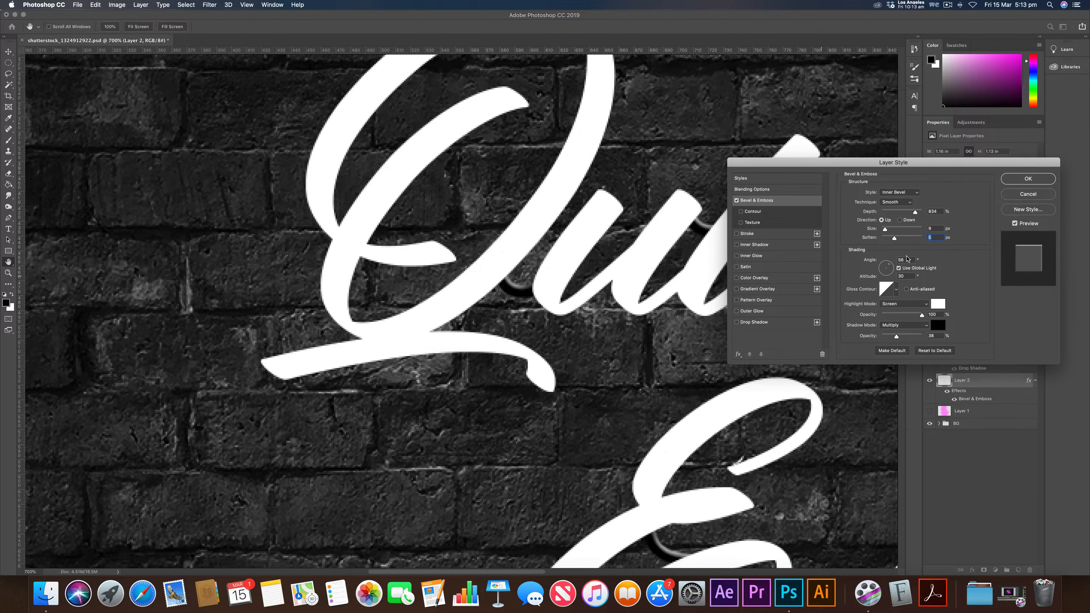
mouse_move(884, 231)
left_mouse_down()
mouse_move(912, 214)
mouse_move(898, 215)
mouse_move(918, 217)
mouse_move(889, 223)
mouse_move(905, 222)
left_mouse_up()
- Examine the bevelled tubes across both words, up close and from farther out
scroll(646, 301, "down", 10)
scroll(646, 301, "right", 10)
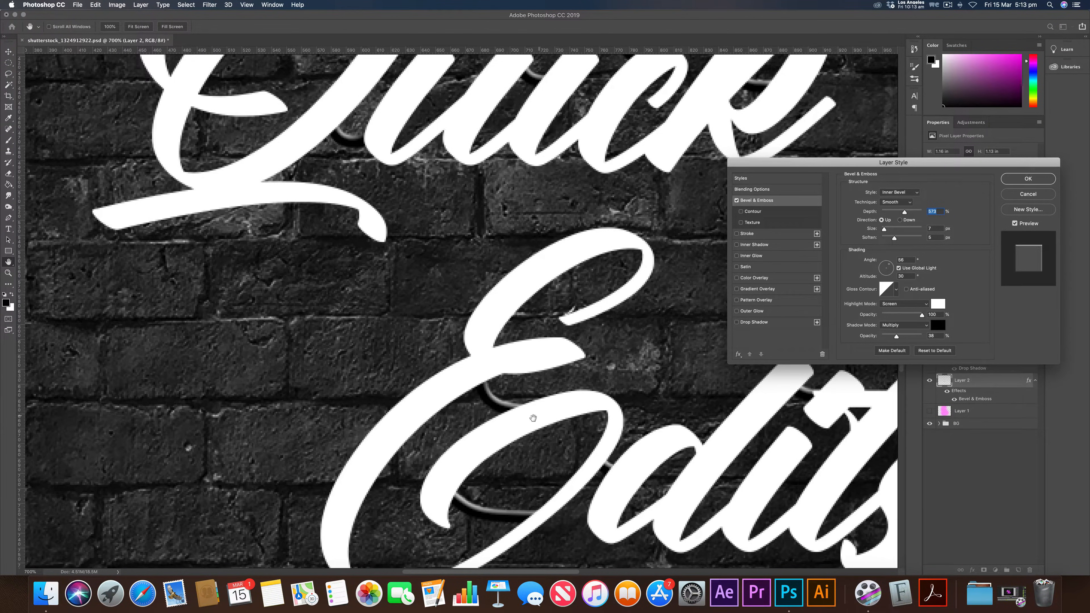
scroll(492, 412, "down", 4)
scroll(493, 412, "right", 10)
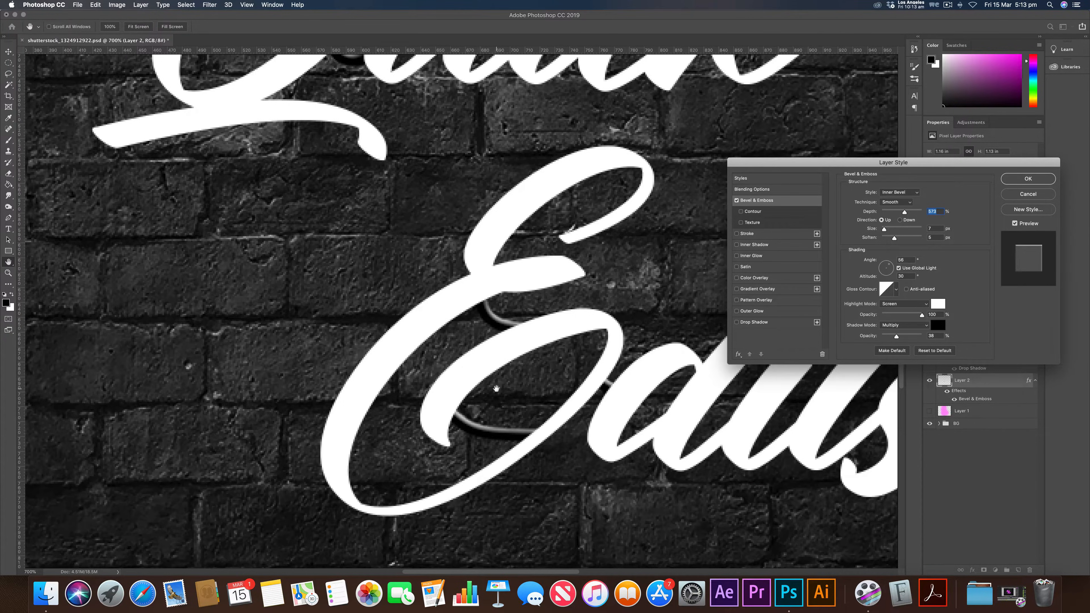
scroll(495, 388, "up", 5)
scroll(496, 389, "left", 3)
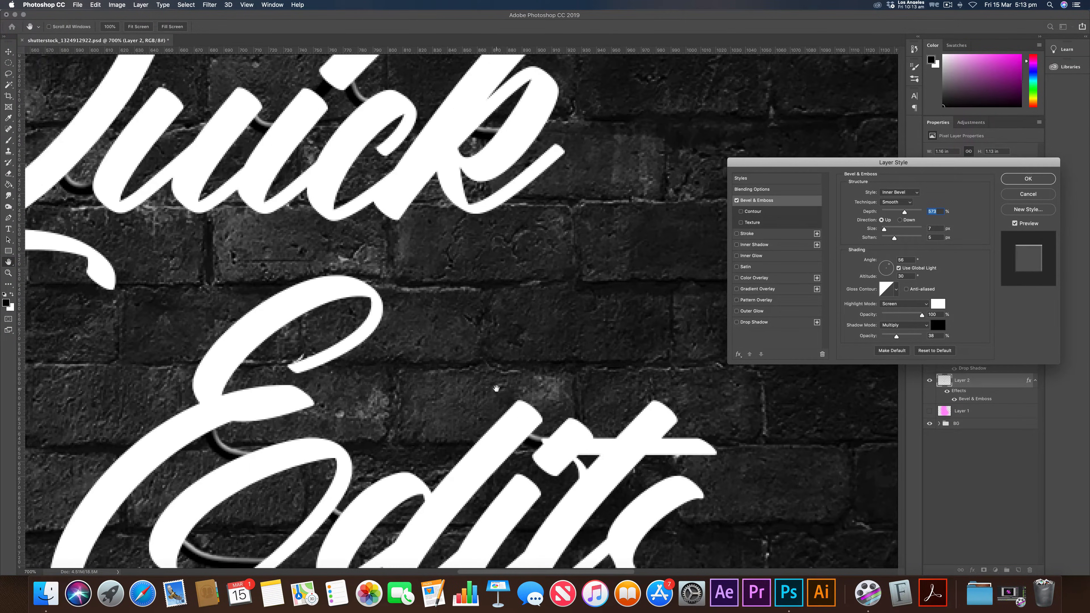
scroll(495, 391, "down", 8)
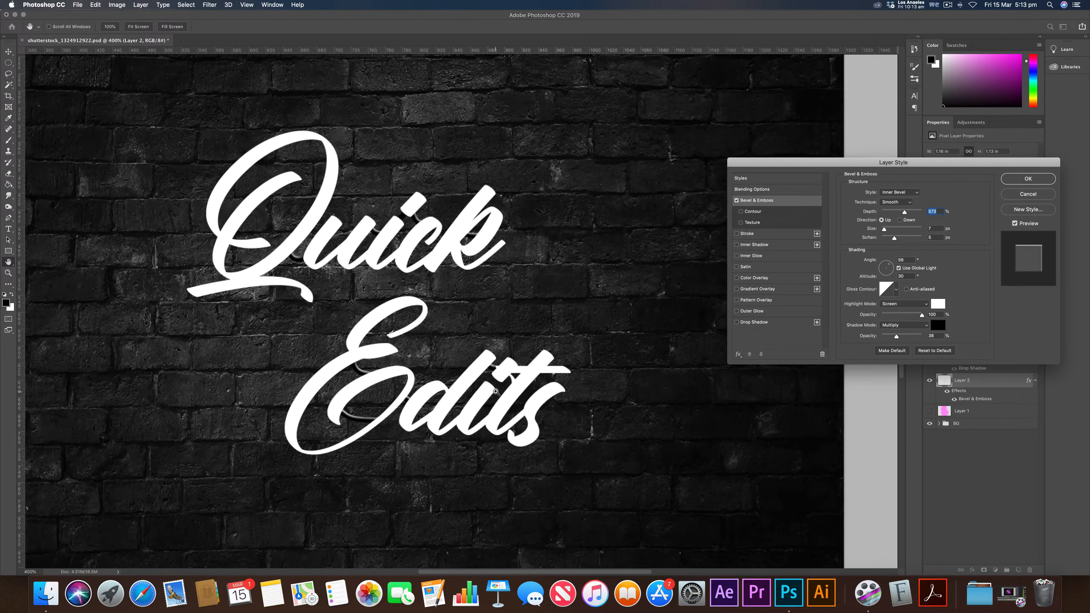
scroll(487, 377, "up", 7)
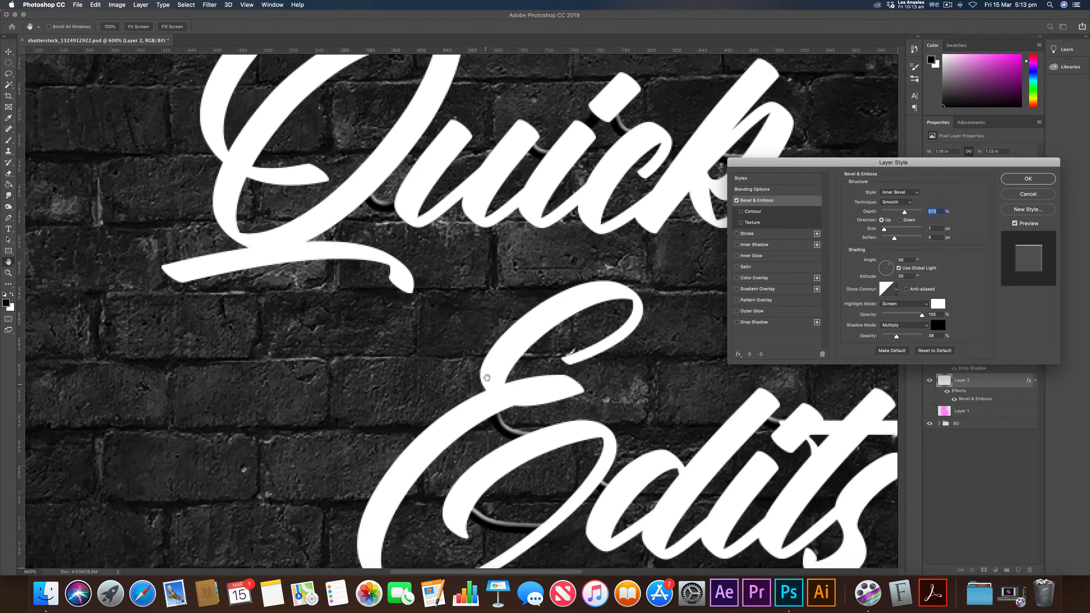
- Add a drop shadow to the black tube layer and set the shadow colour to black (000000)
left_click(737, 322)
left_click(788, 326)
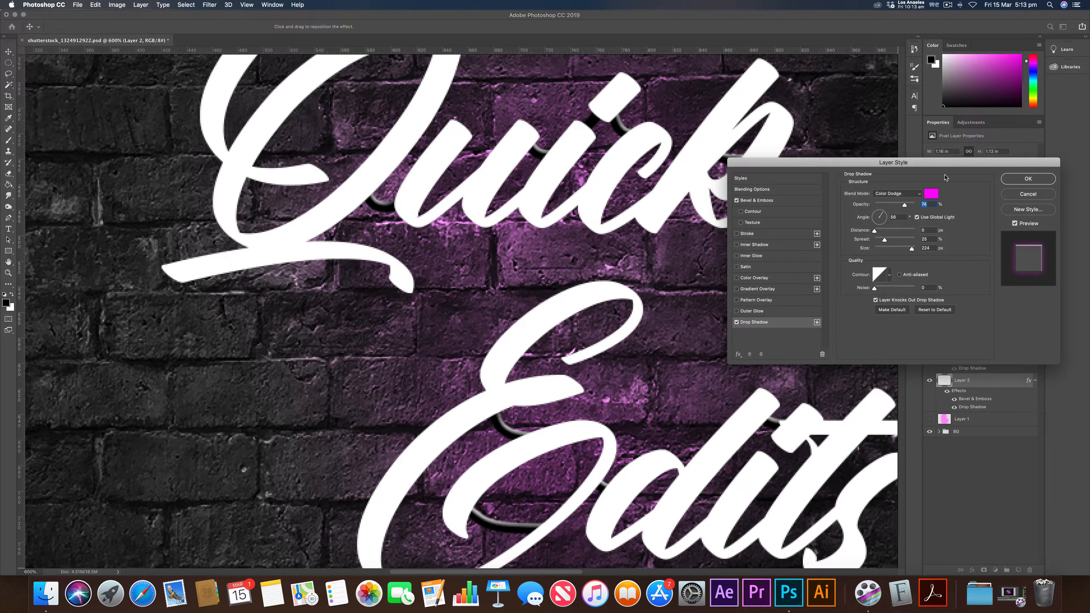
left_click_drag(944, 162, 853, 158)
left_click(840, 189)
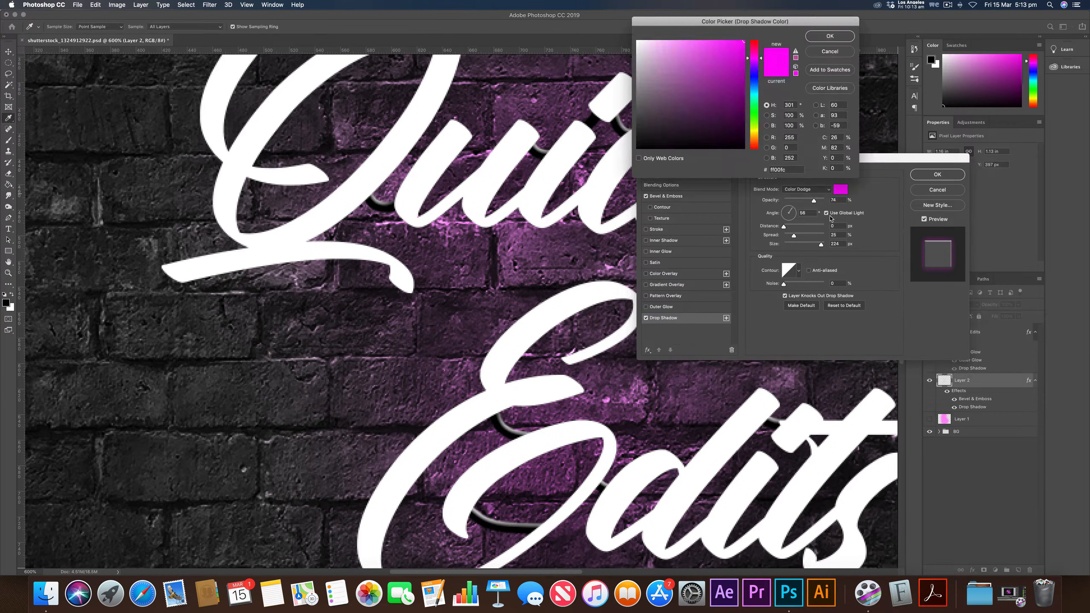
left_click_drag(680, 106, 611, 179)
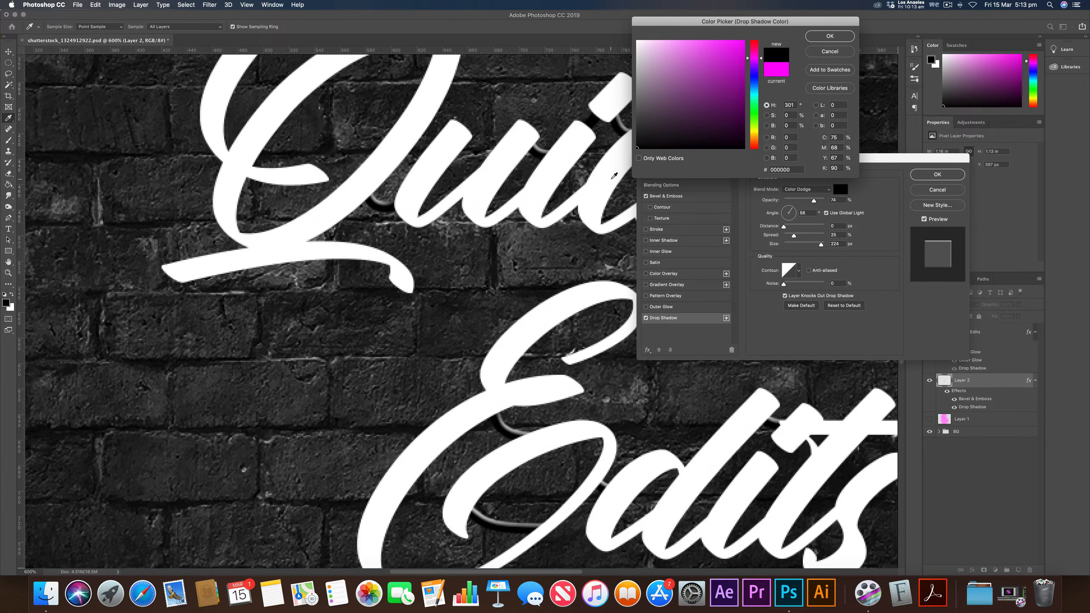
left_click(830, 37)
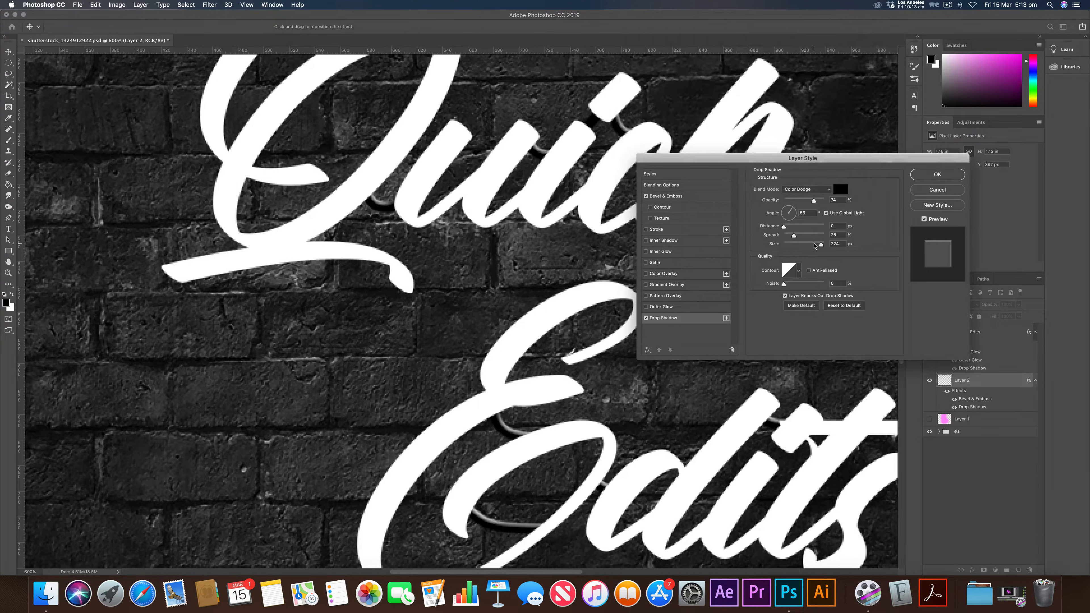
- Set the tube shadow to Normal blending at 100% opacity, with 10 px distance and a small spread and size
left_click_drag(815, 246, 789, 246)
scroll(400, 207, "down", 5)
scroll(468, 243, "up", 8)
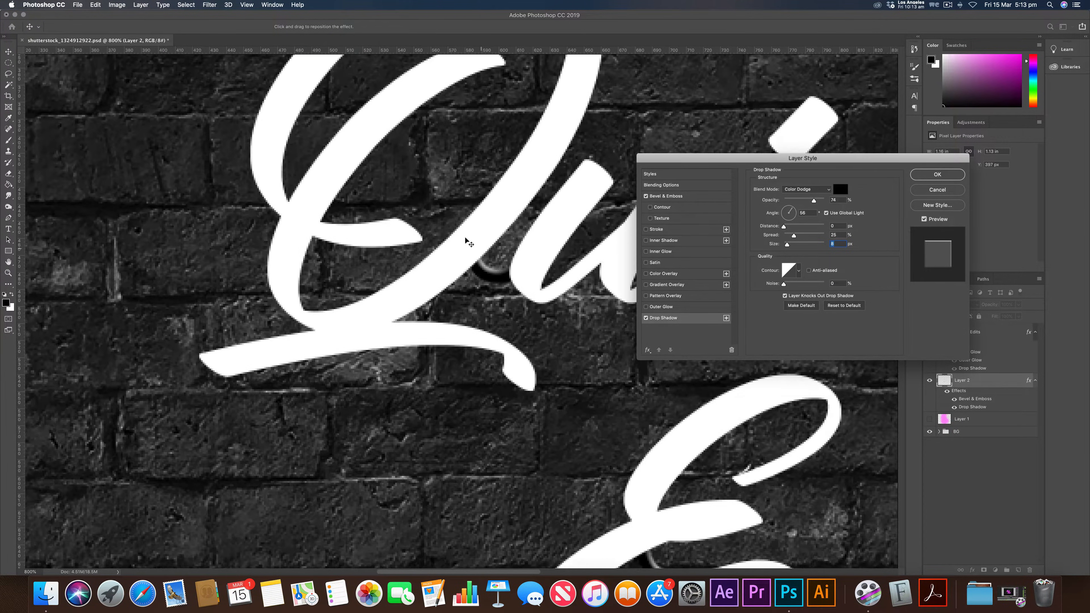
scroll(469, 242, "up", 1)
mouse_move(784, 228)
left_mouse_down()
mouse_move(795, 229)
mouse_move(767, 247)
mouse_move(793, 229)
left_mouse_up()
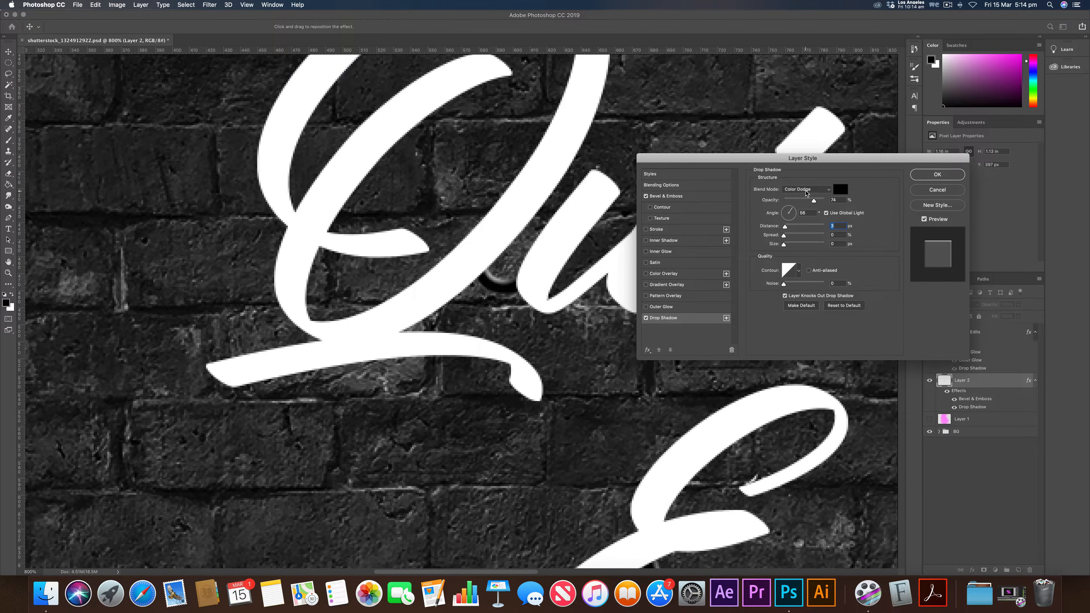
left_click(820, 192)
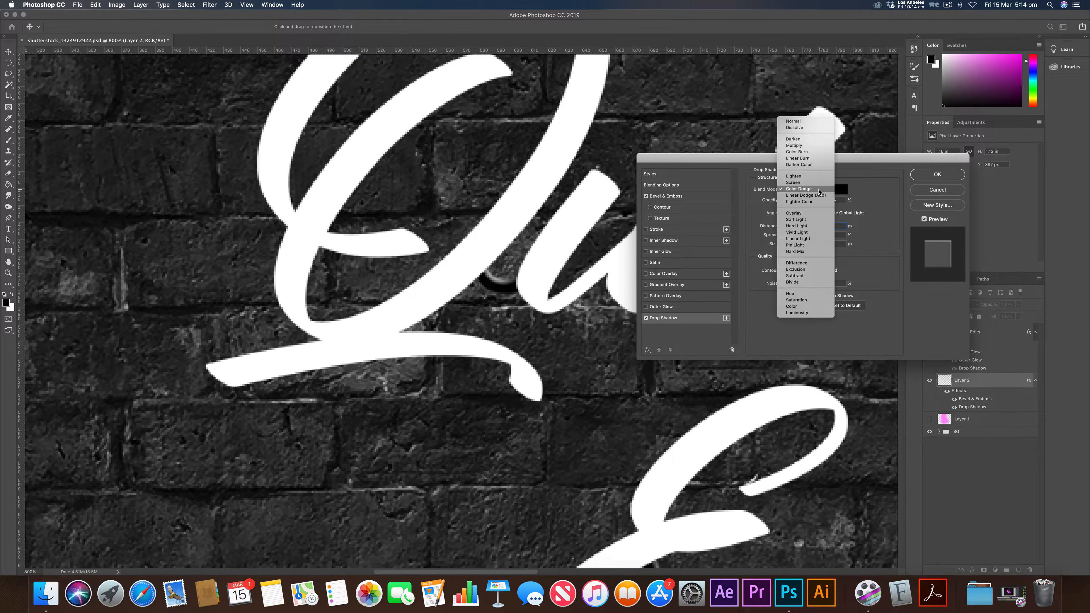
left_click(805, 128)
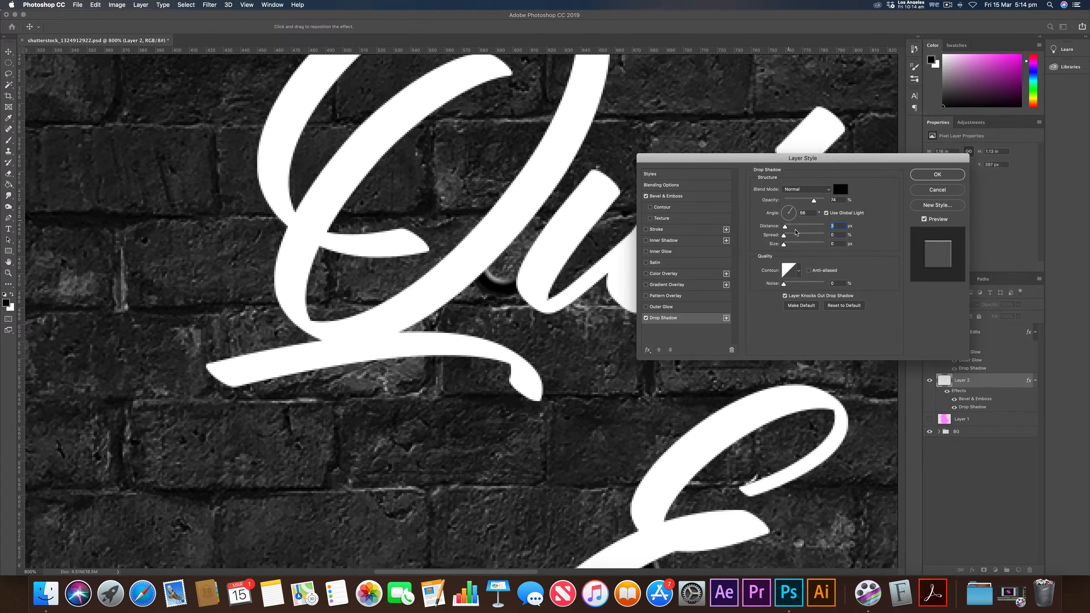
left_click_drag(815, 201, 787, 237)
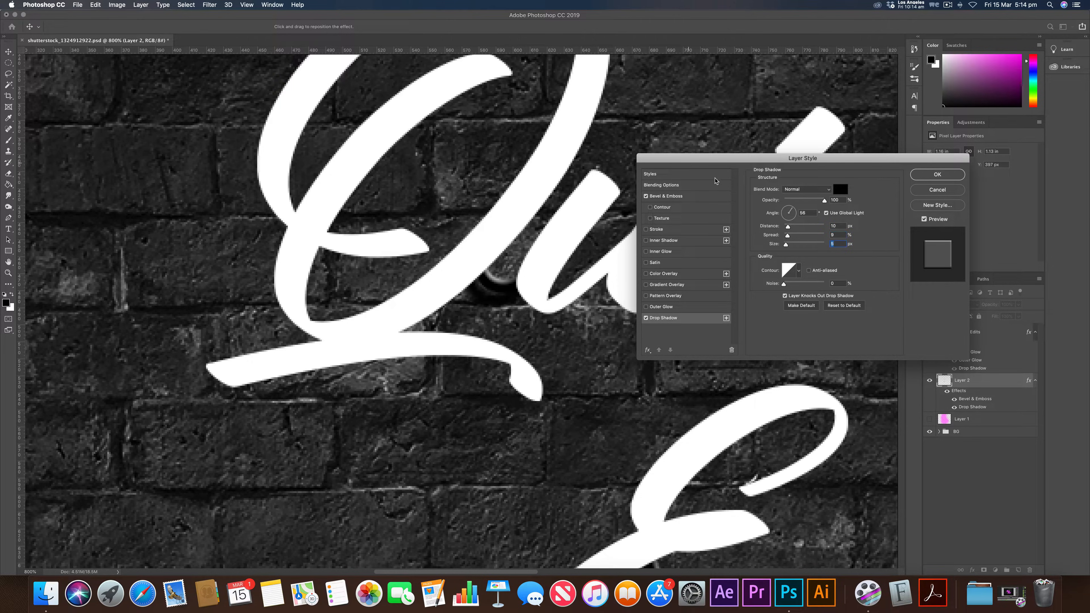
- Lower the tube shadow's opacity to about 80% and apply the layer style
left_click_drag(824, 200, 820, 202)
left_click_drag(803, 204, 818, 203)
key("super+minus")
key("super+minus")
key("super+minus")
key("super+minus")
key("super+minus")
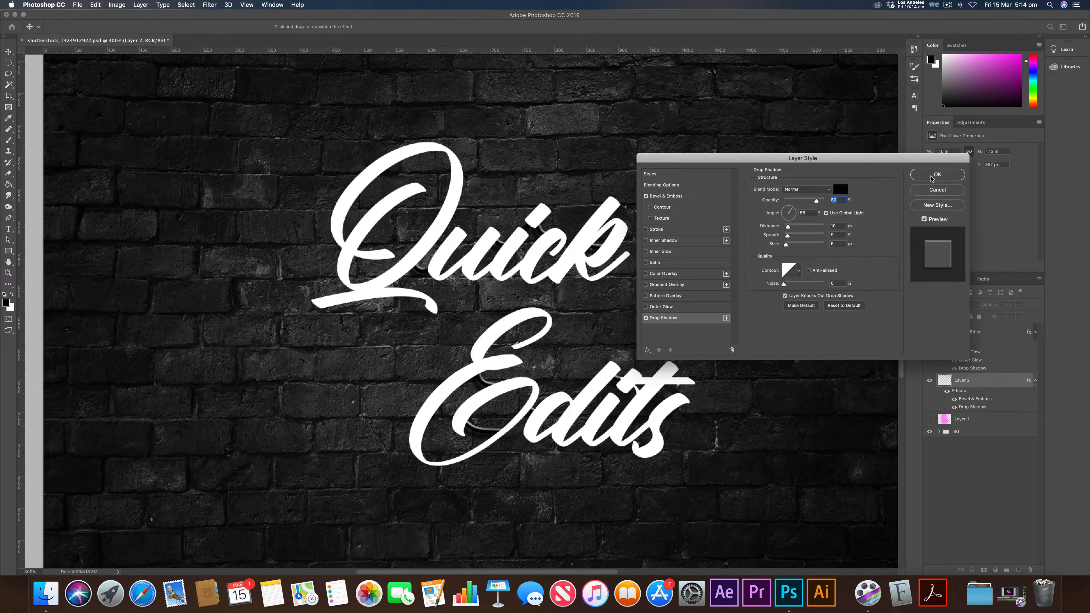
left_click(932, 176)
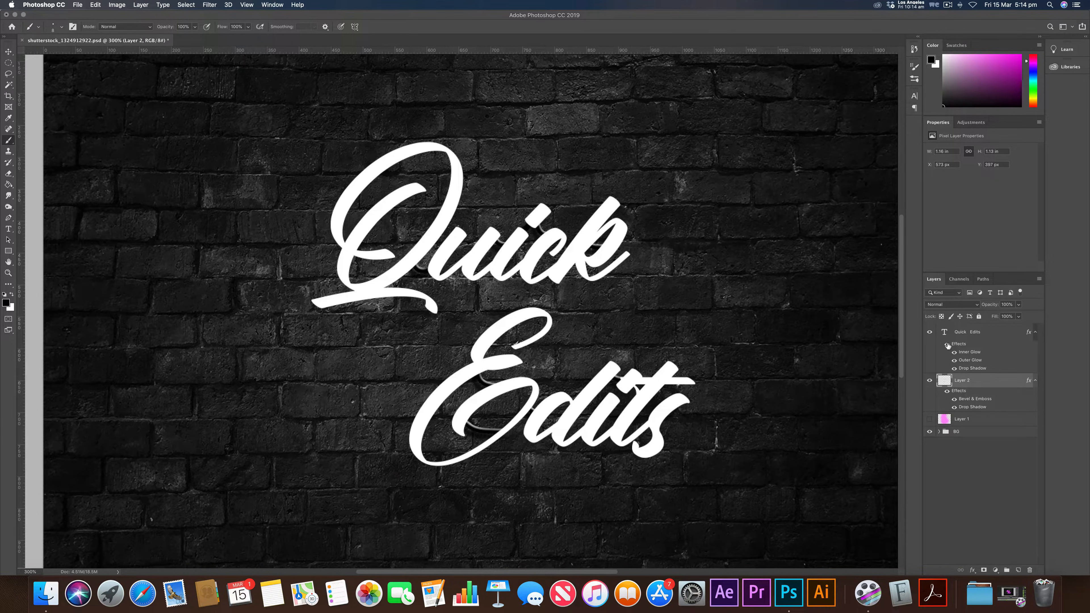
- Turn the text layer's glow and shadow effects back on and examine the sign up close and as a whole
left_click(948, 344)
key("super+plus")
key("super+plus")
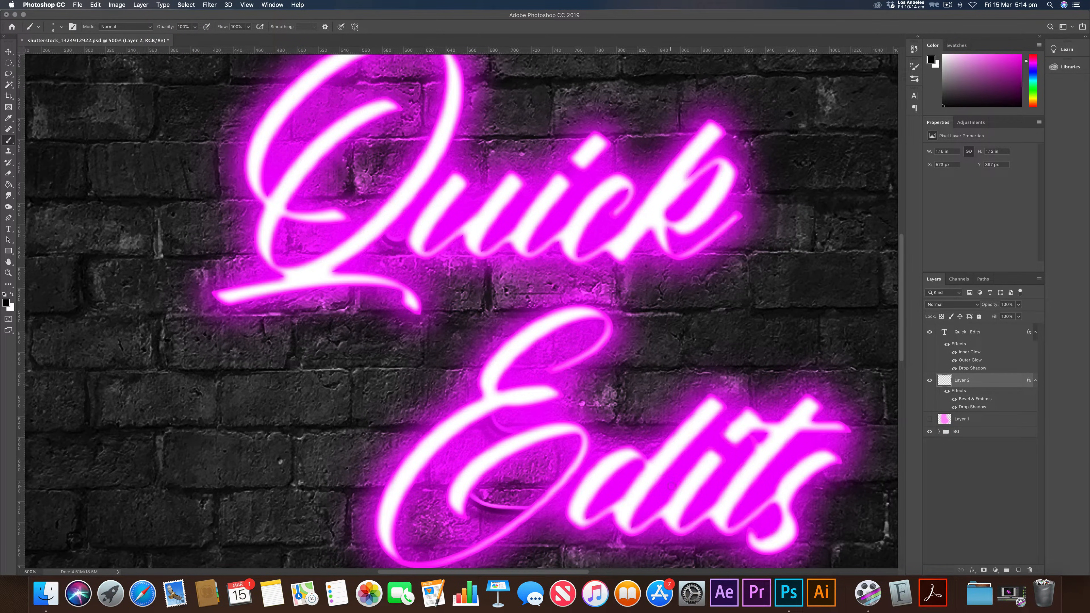
key("super+minus")
key("super+minus")
key("super+minus")
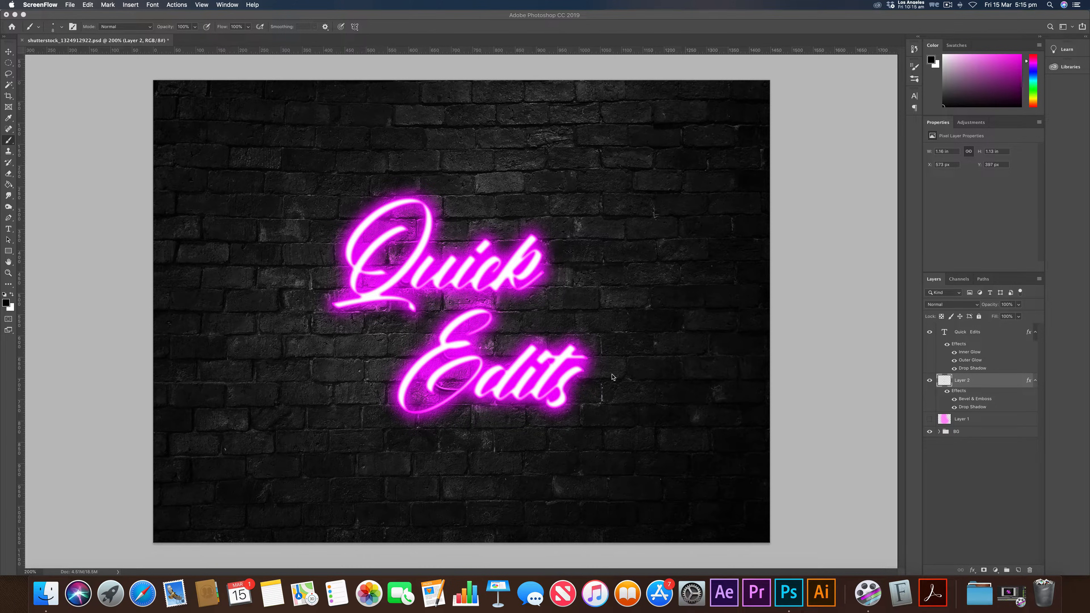
- Draw a circle about 780 px wide around the lettering, with no fill and a white 13 px stroke
left_click(9, 252)
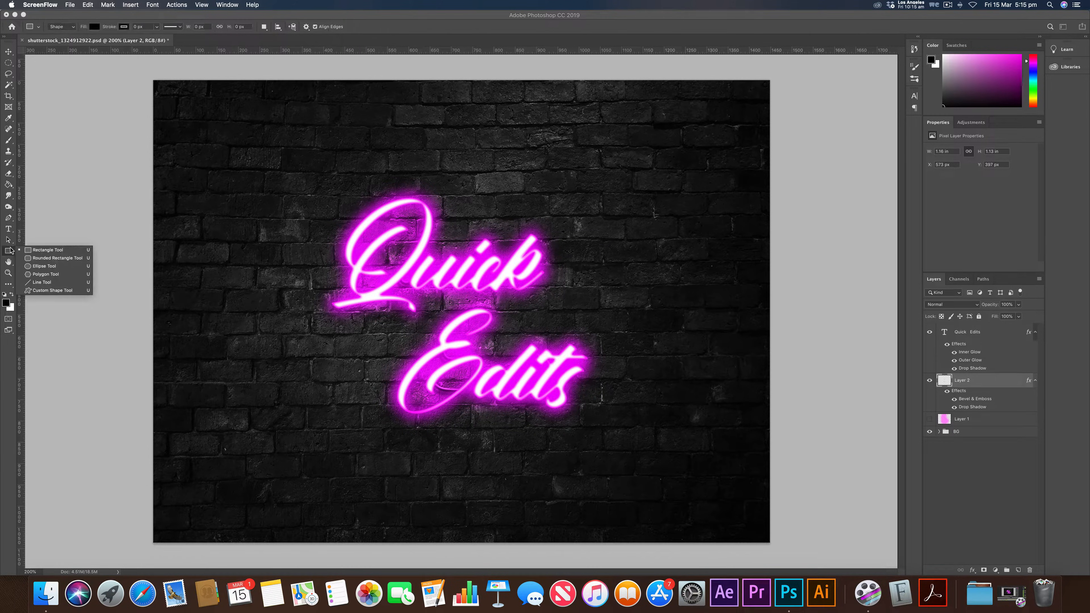
left_click(58, 267)
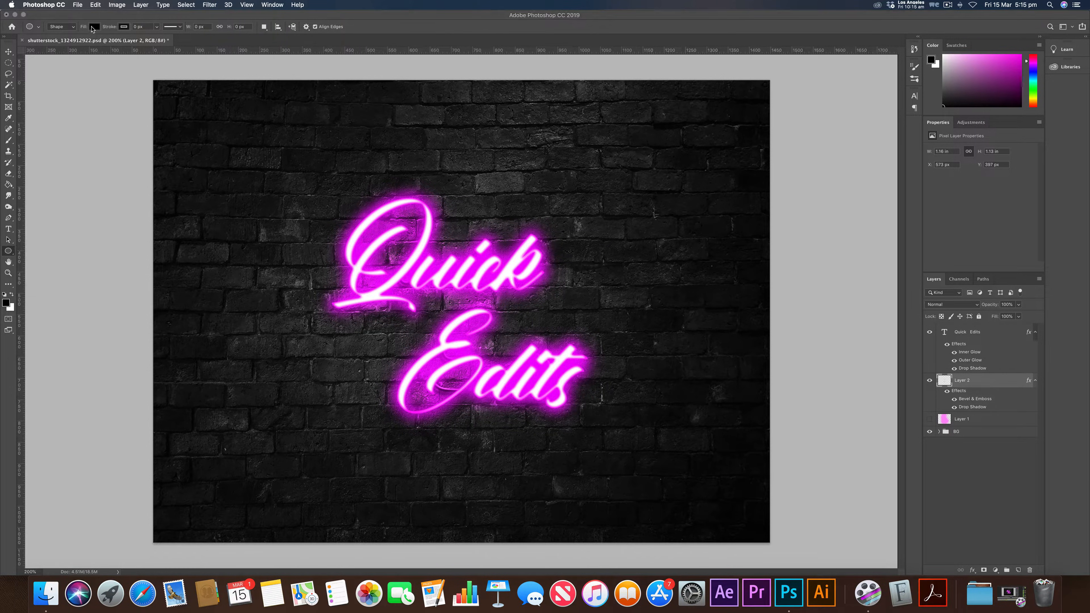
left_click(93, 27)
left_click(58, 47)
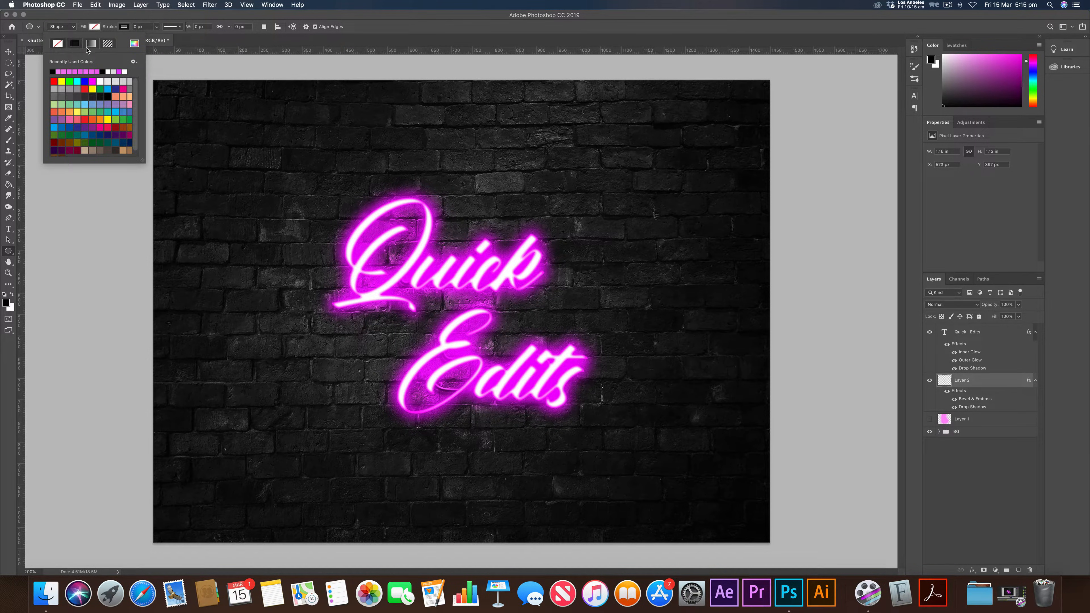
left_click(123, 26)
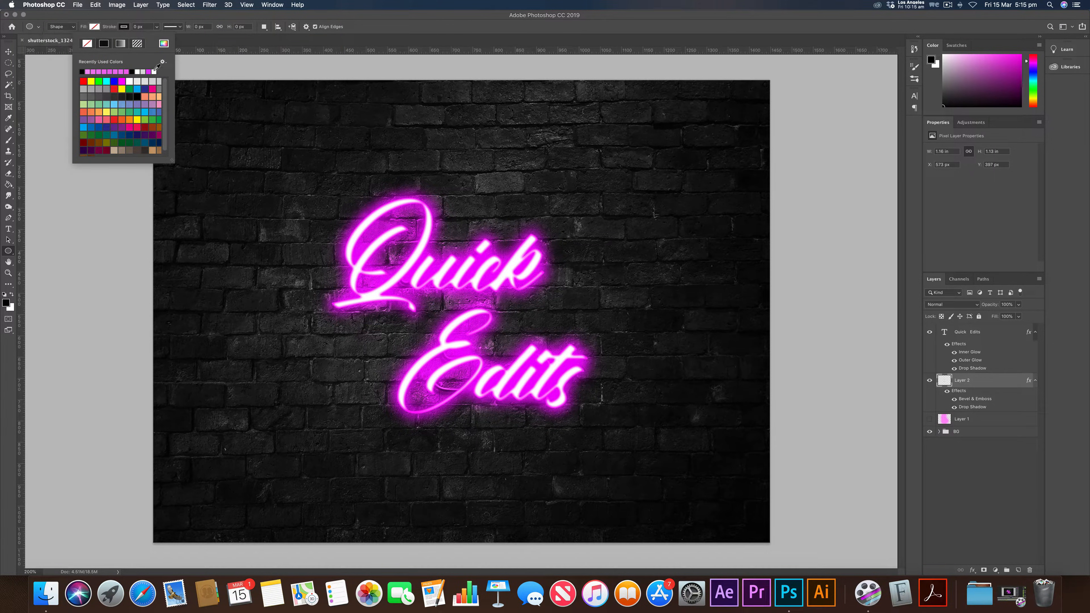
left_click(138, 71)
left_click(106, 30)
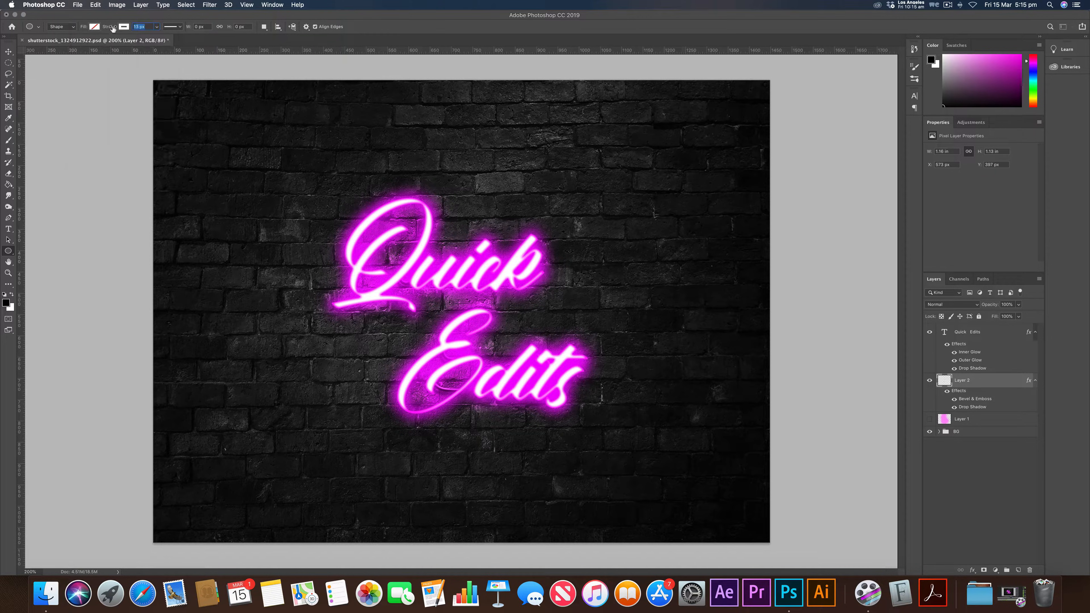
left_click_drag(108, 28, 114, 29)
type("13")
key("Return")
mouse_move(462, 309)
left_mouse_down()
mouse_move(558, 219)
mouse_move(580, 183)
mouse_move(661, 142)
left_mouse_up()
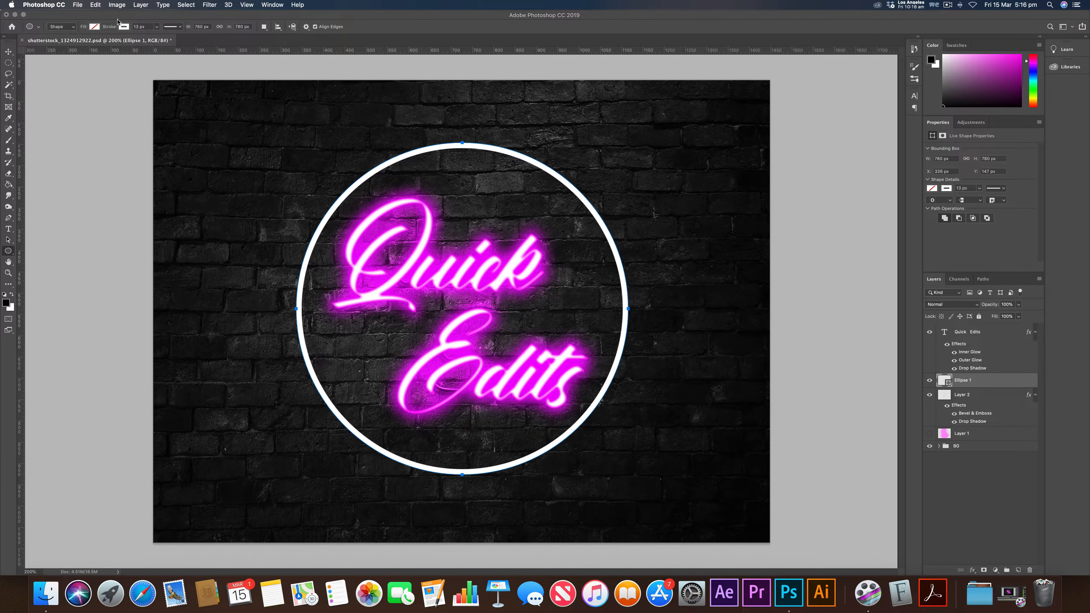
- Thin the circle's stroke to 8 px and move its layer above the text layer
left_click_drag(110, 29, 107, 29)
key("v")
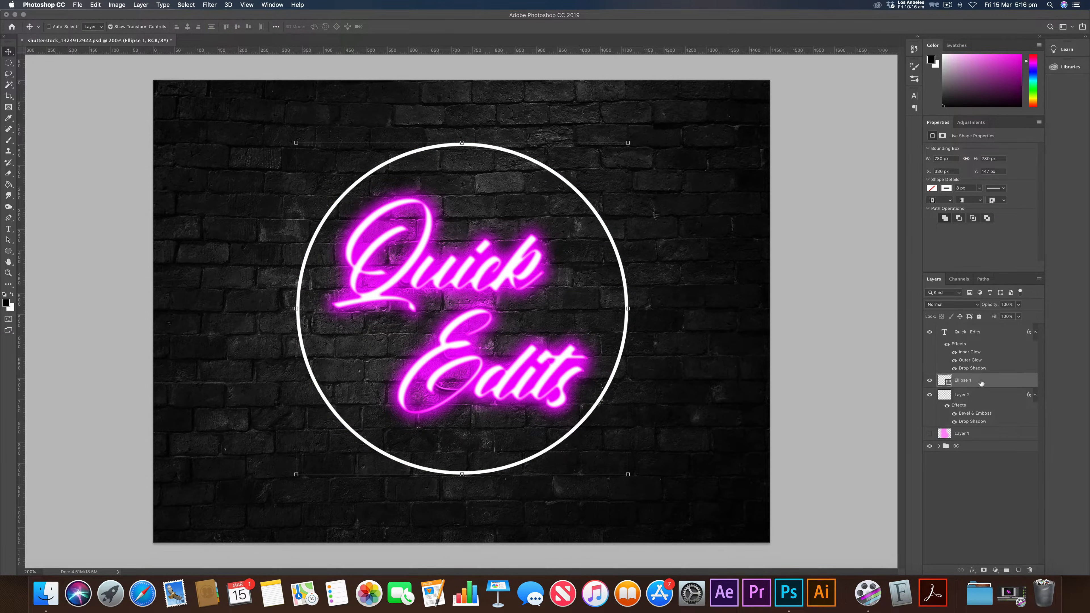
left_click_drag(981, 382, 990, 330)
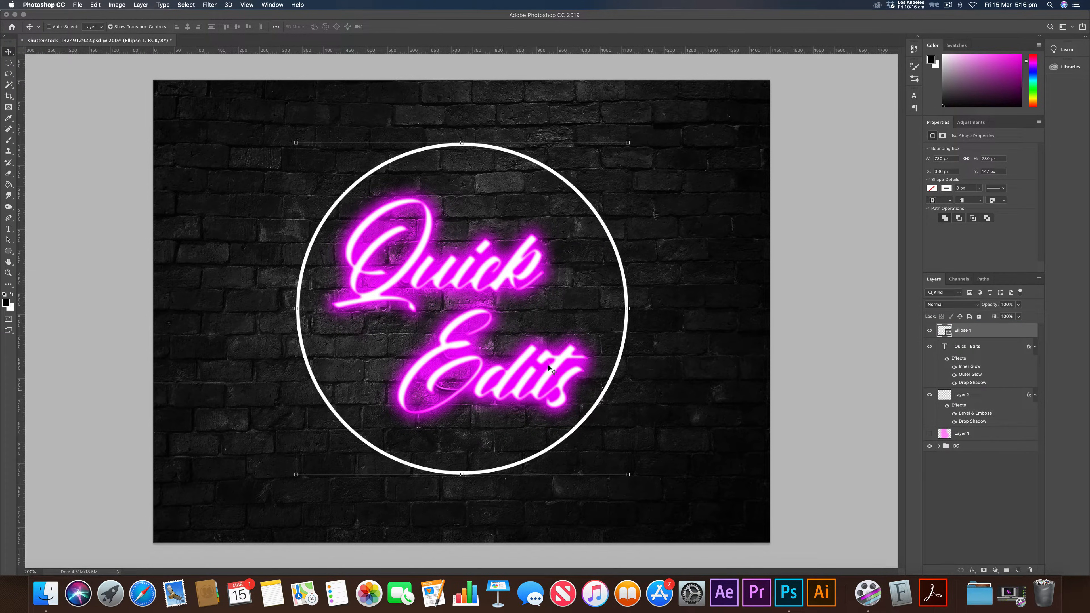
- Copy the layer style of the "Quick Edits" text and paste it onto the circle layer
left_click(986, 352)
right_click(1001, 349)
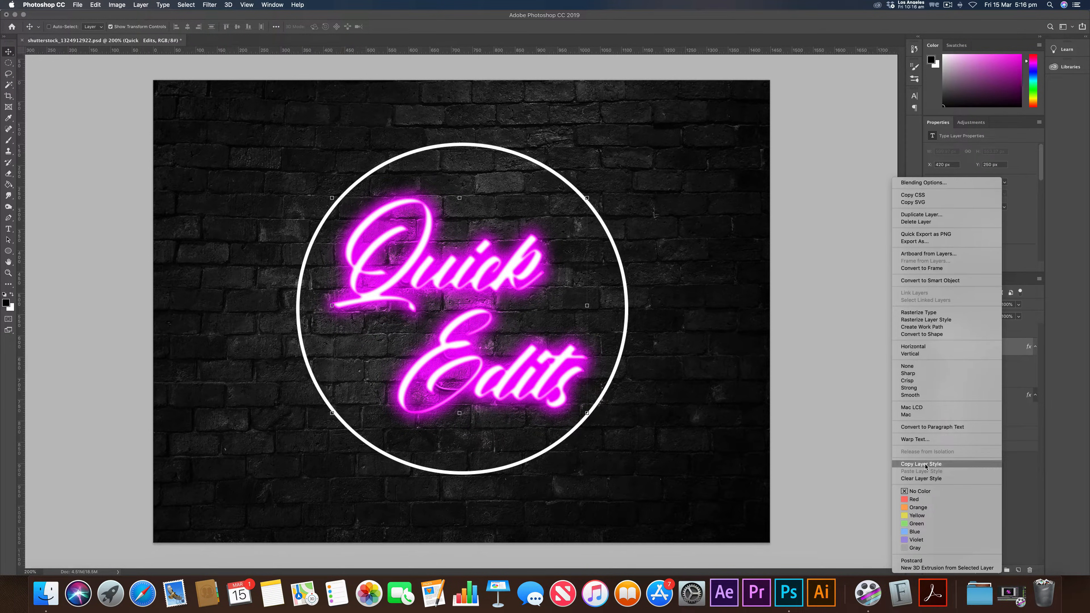
left_click(936, 465)
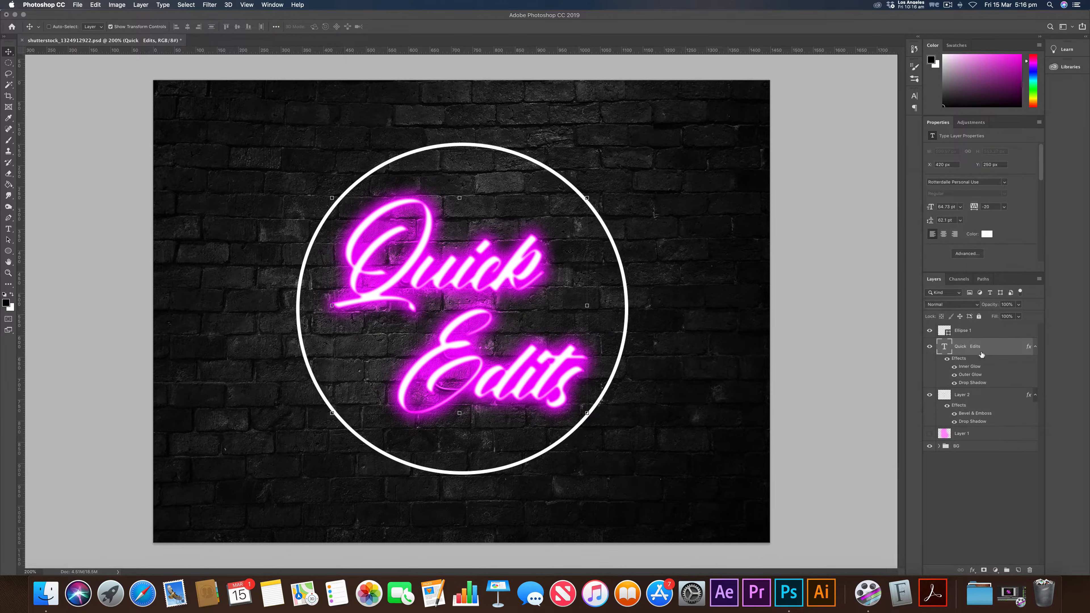
right_click(1003, 333)
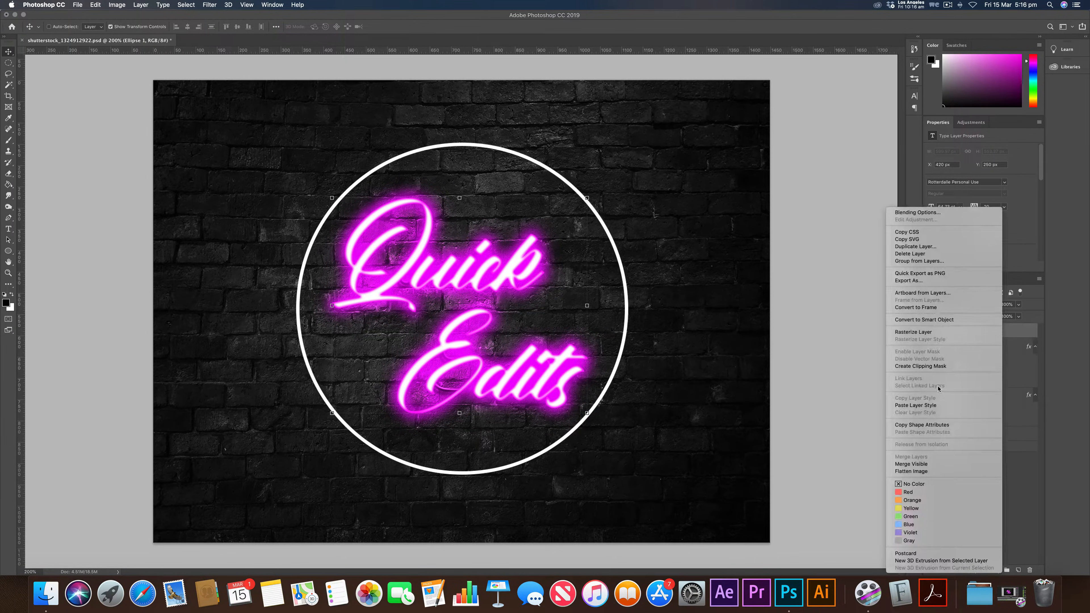
left_click(927, 407)
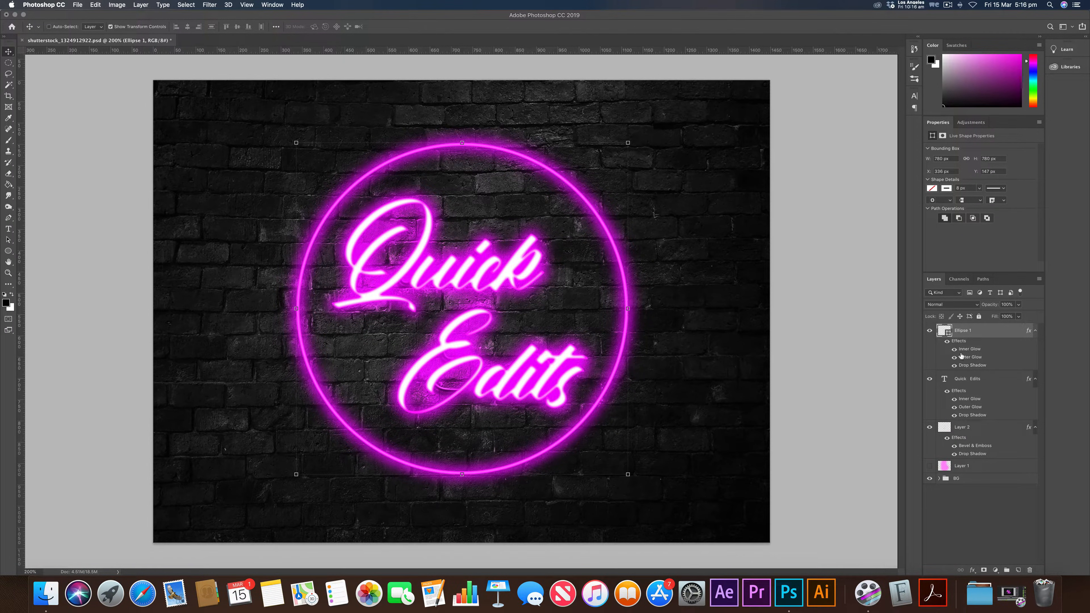
- Reduce the circle's Inner Glow to 2% choke and 3 px size and apply the style
double_click(1011, 331)
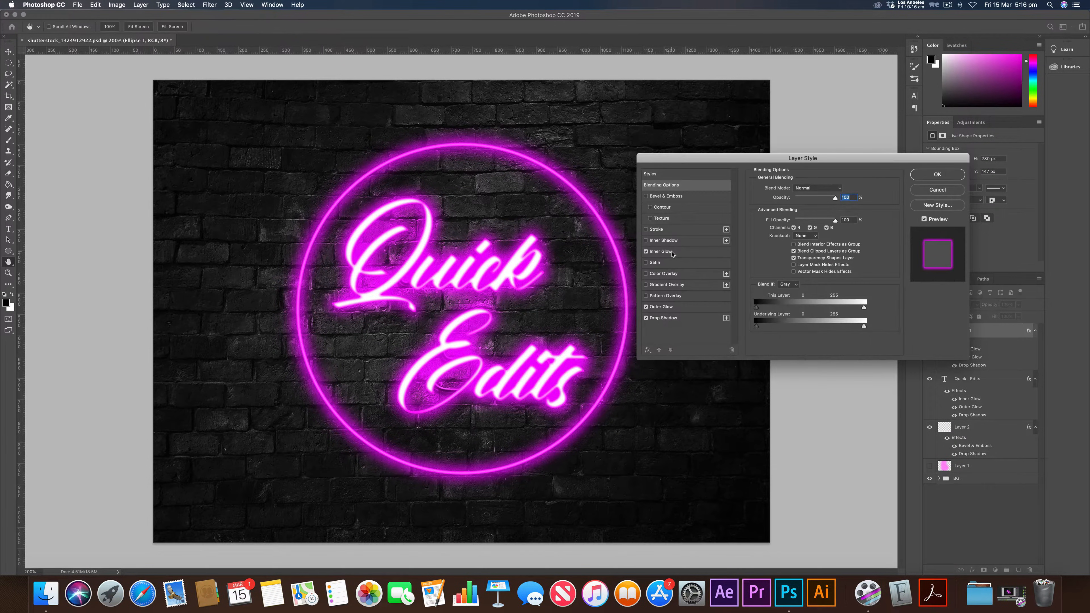
left_click(681, 256)
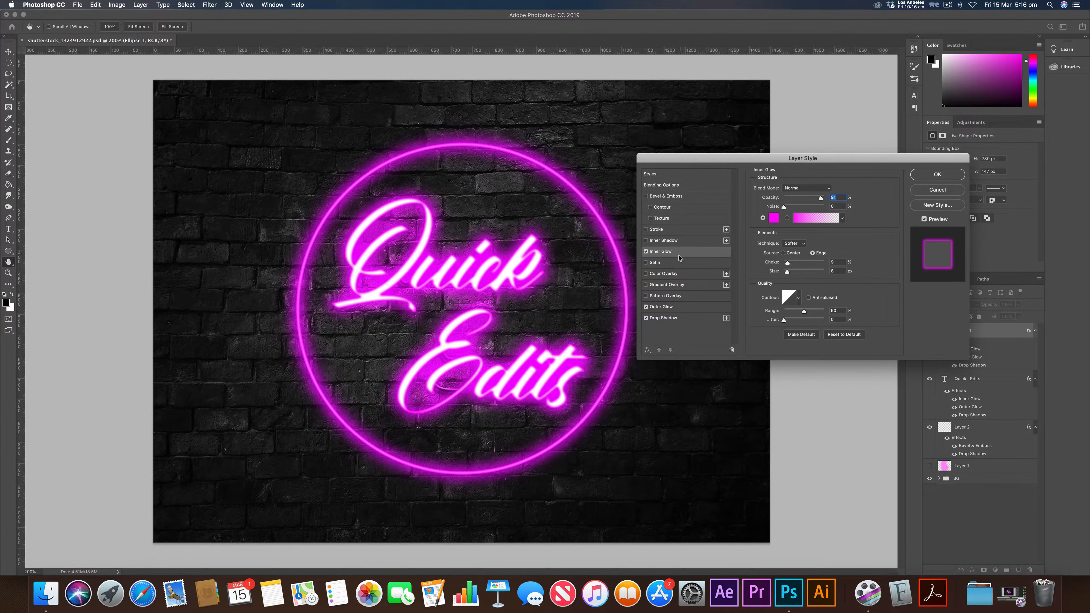
scroll(459, 257, "up", 10)
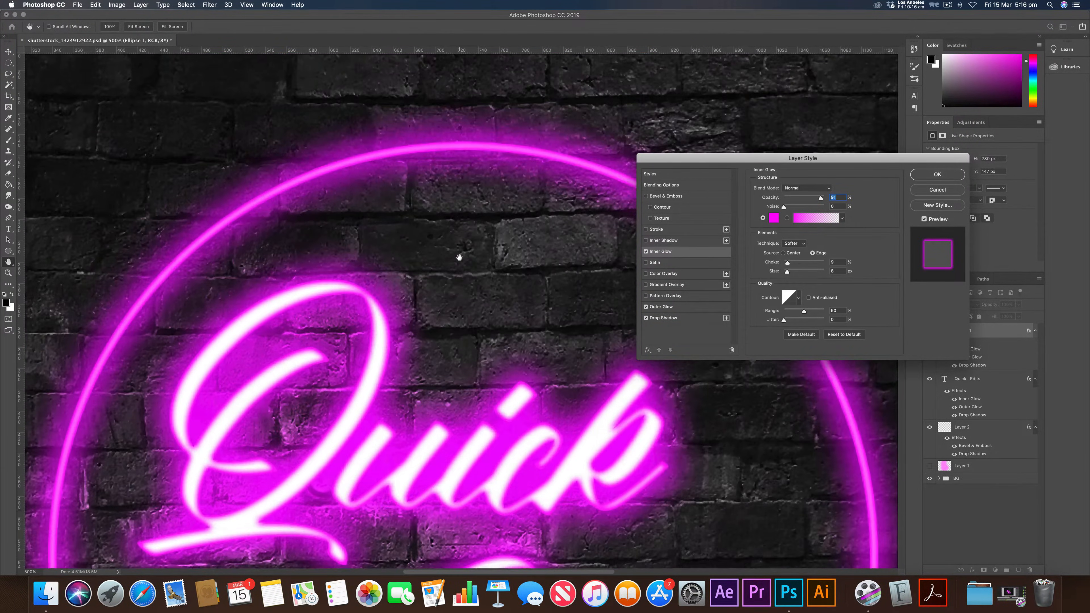
scroll(450, 266, "down", 2)
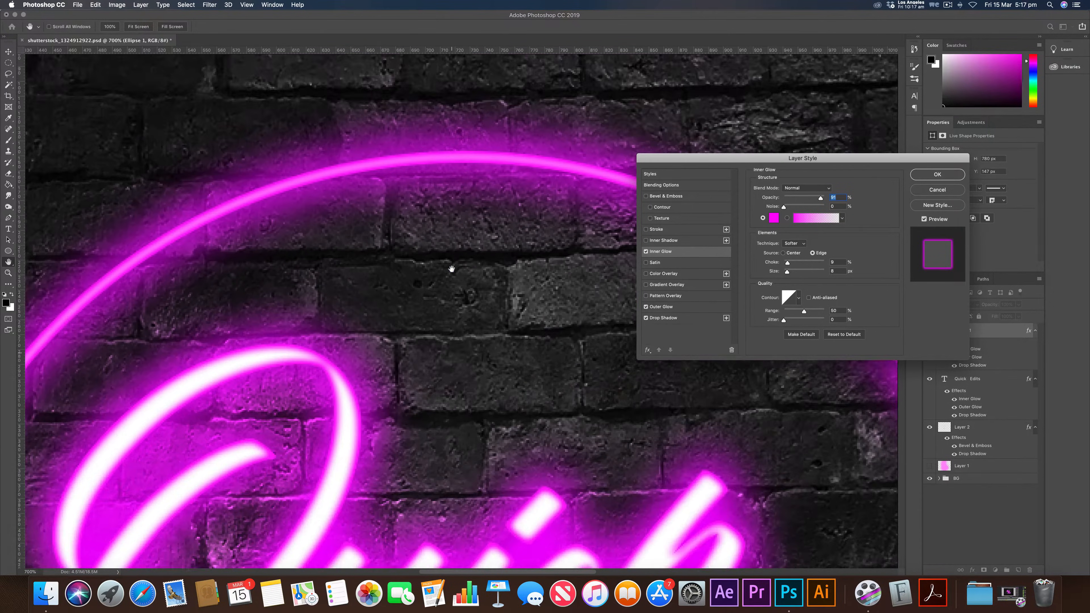
scroll(450, 266, "up", 2)
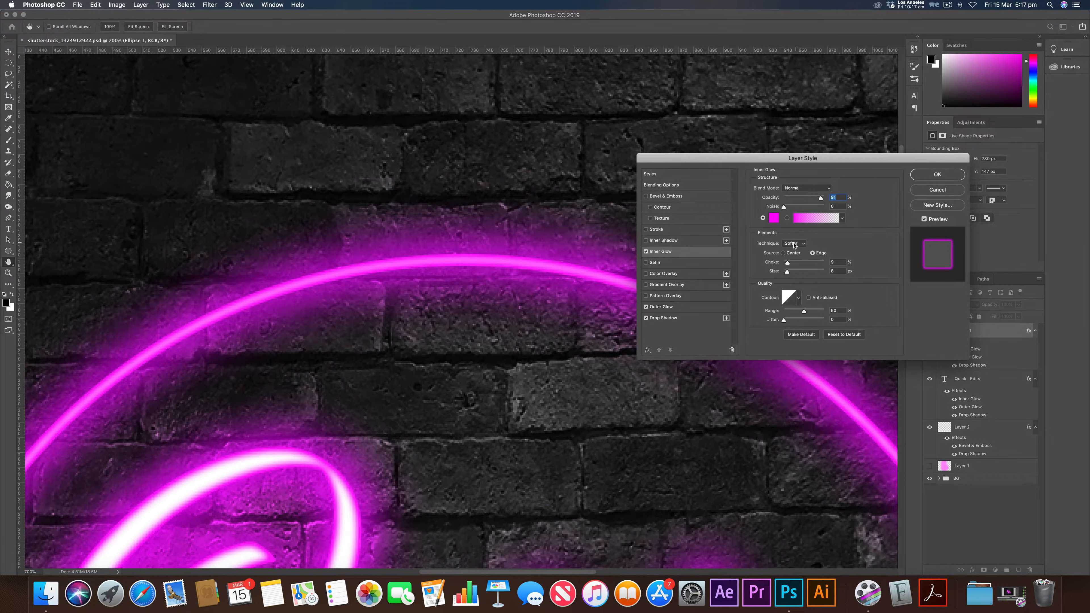
left_click_drag(787, 264, 785, 271)
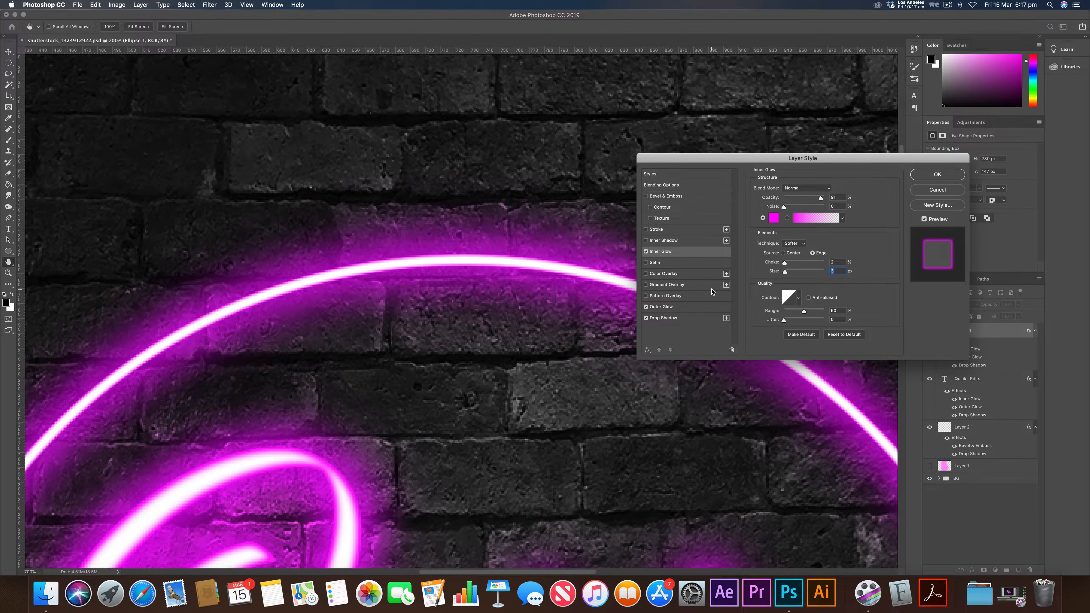
key("super+0")
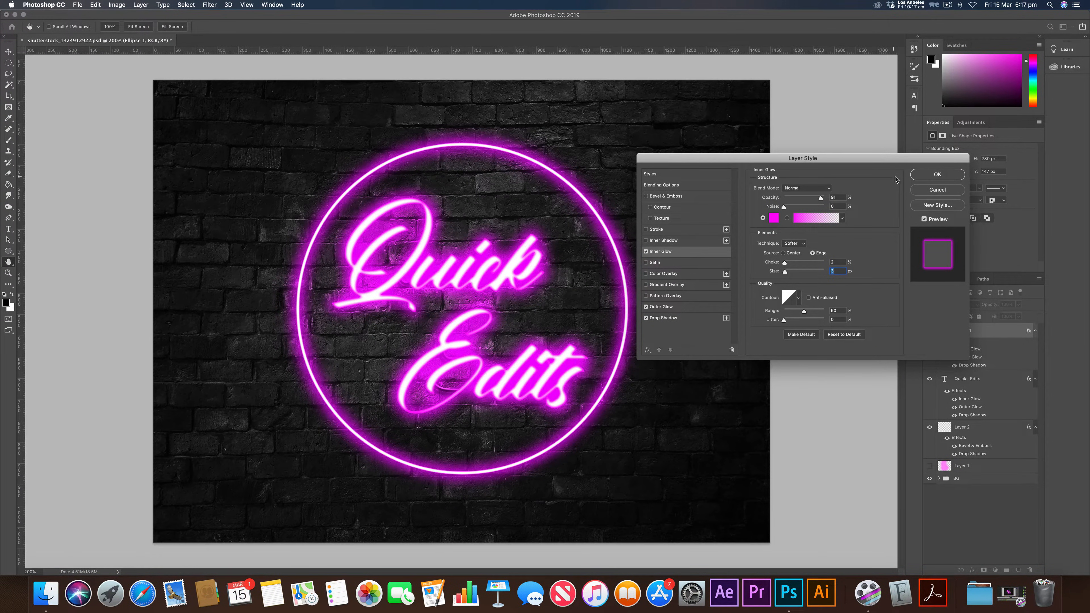
left_click(937, 174)
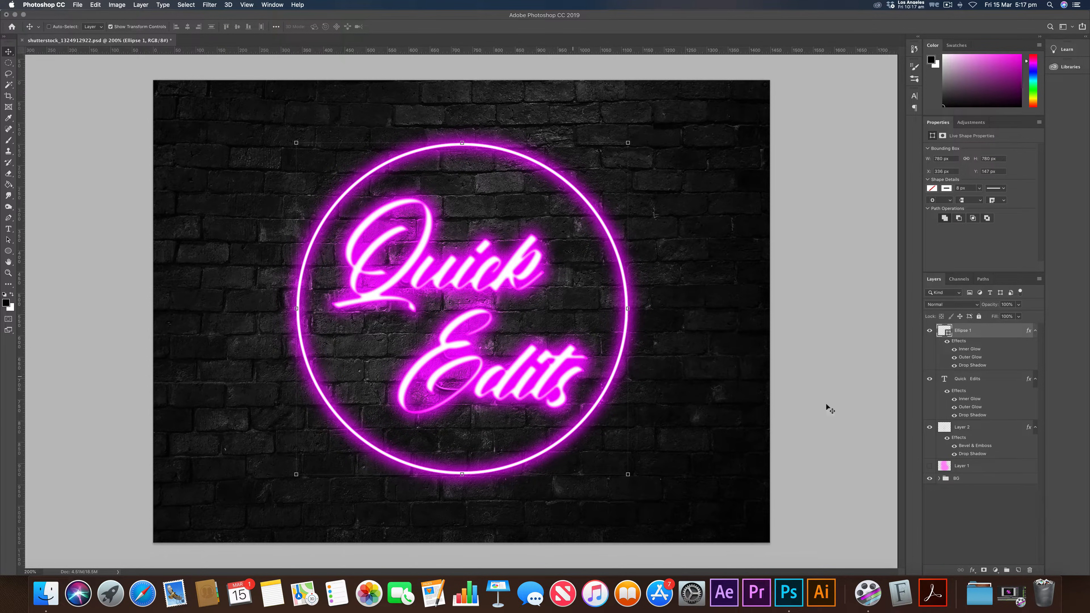
- Rename the black tube layer "Wires"
left_click(965, 429)
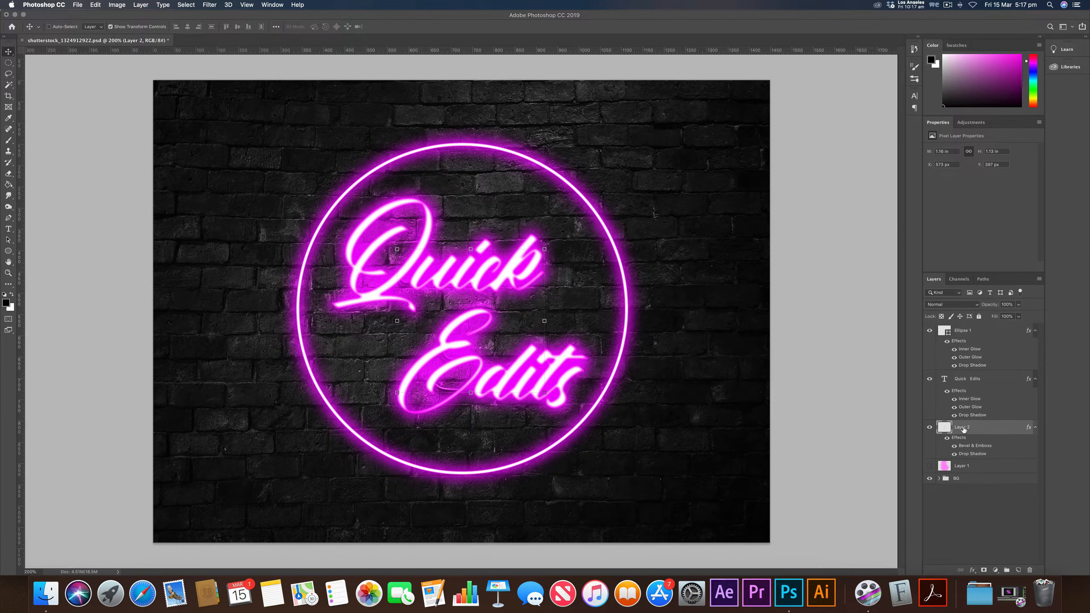
double_click(964, 428)
type("W")
key("Return")
key("super+equal")
key("super+equal")
key("super+equal")
key("super+equal")
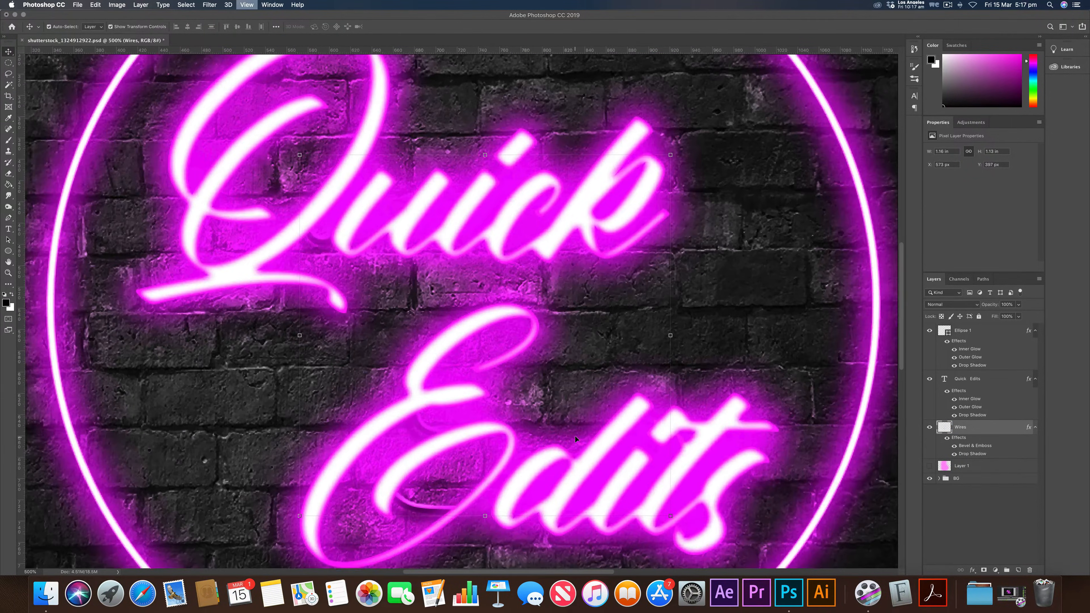
- Brush black wires on the Wires layer from the "s" of Edits and the "k" of Quick to the circle's right side
scroll(573, 436, "down", 5)
scroll(572, 436, "right", 5)
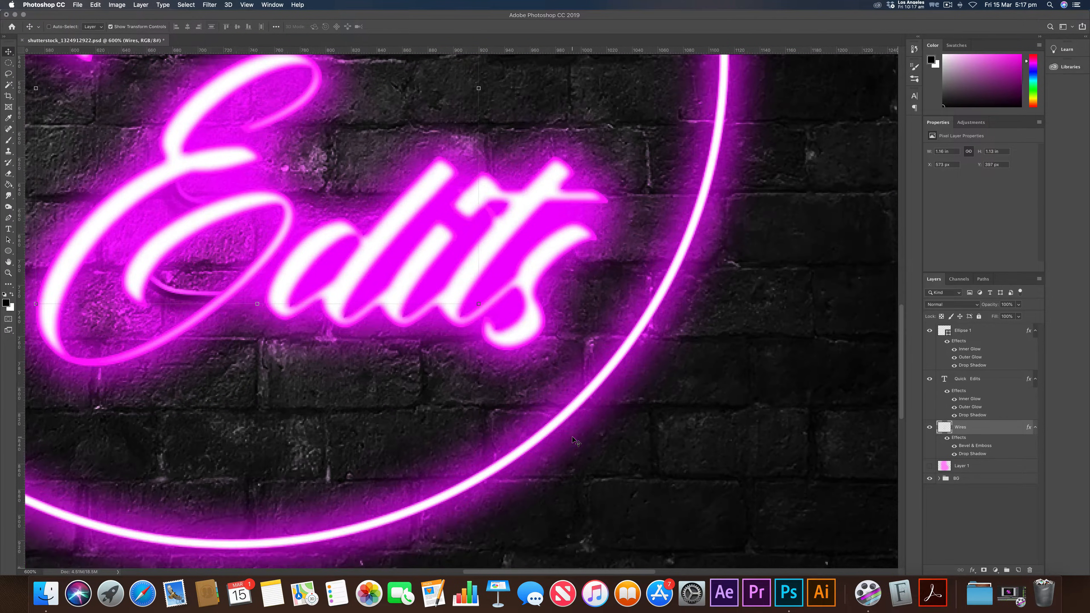
key("b")
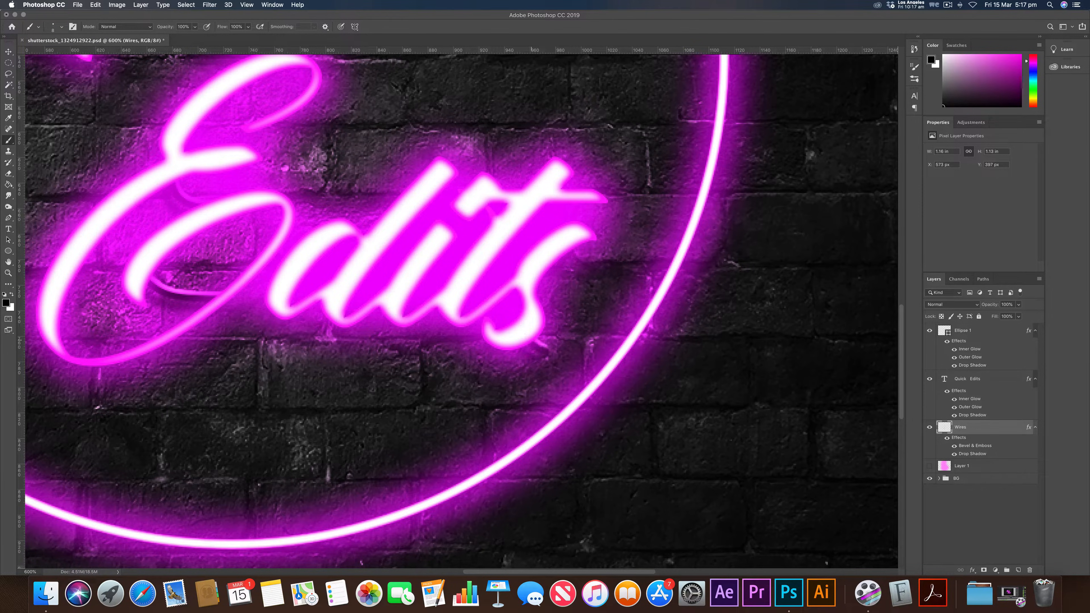
mouse_move(532, 344)
left_mouse_down()
mouse_move(555, 378)
mouse_move(605, 378)
left_mouse_up()
scroll(605, 378, "up", 5)
scroll(586, 401, "up", 3)
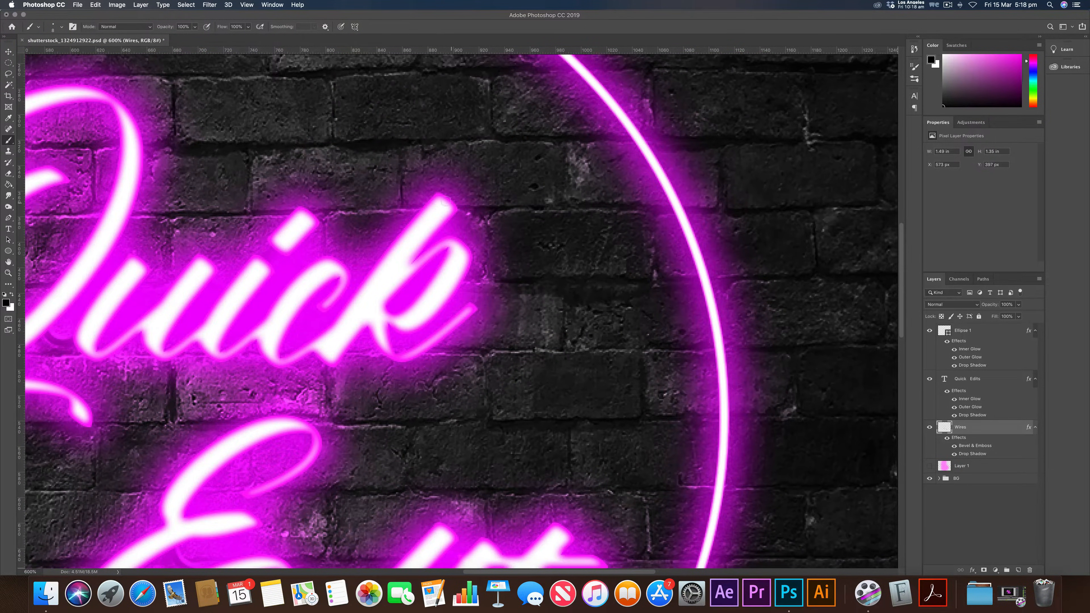
mouse_move(456, 208)
left_mouse_down()
mouse_move(571, 203)
mouse_move(653, 165)
left_mouse_up()
- Brush wires from the upper curve and the underline tail of the "Q" to the circle's left side
scroll(650, 167, "left", 10)
scroll(650, 167, "up", 3)
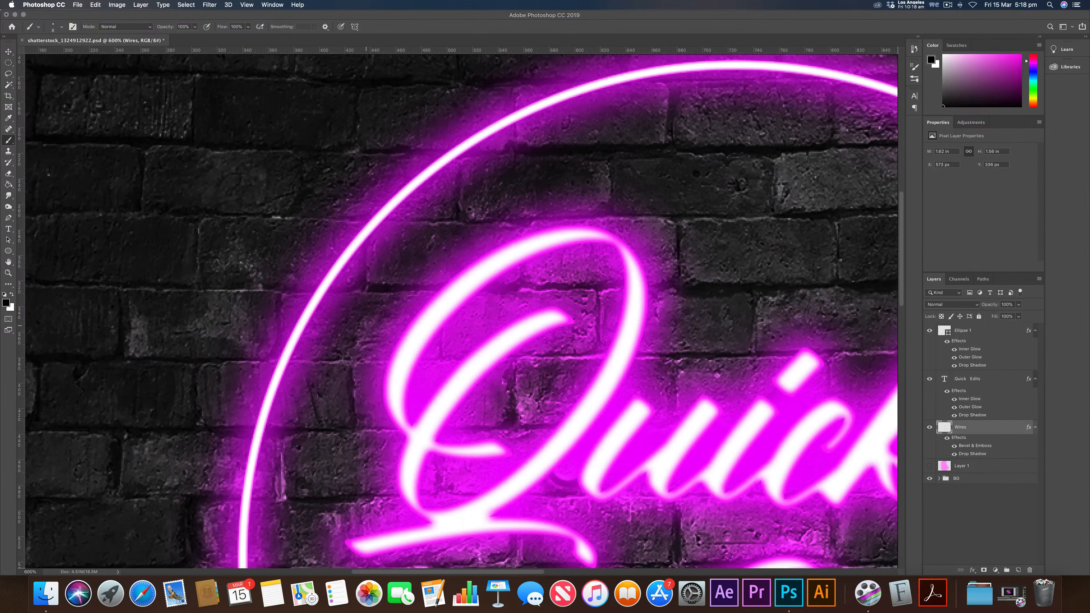
mouse_move(382, 367)
left_mouse_down()
mouse_move(337, 366)
mouse_move(293, 345)
left_mouse_up()
scroll(293, 345, "down", 10)
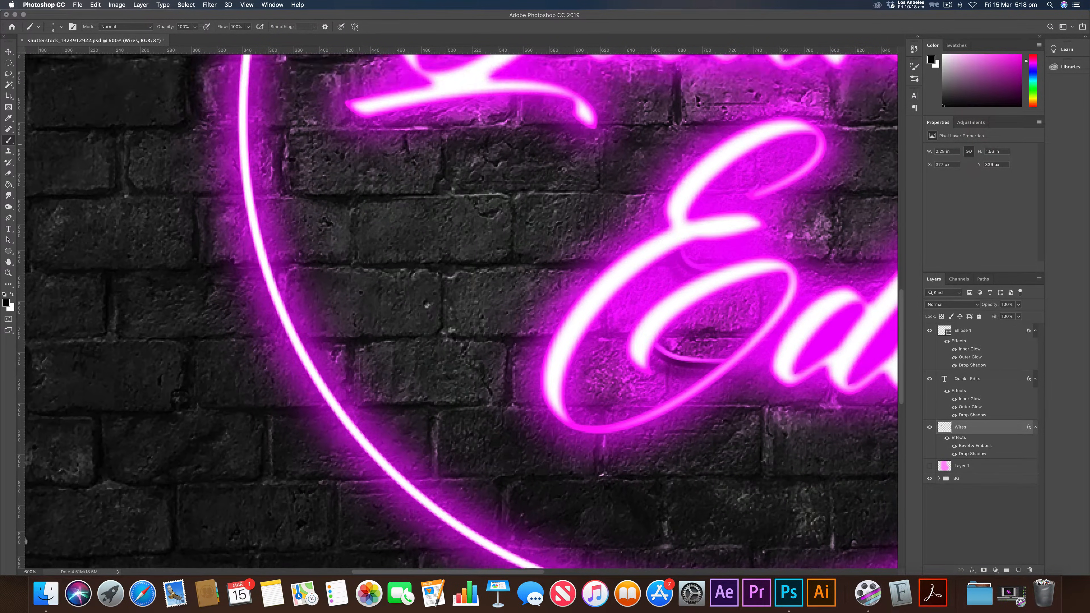
scroll(360, 144, "up", 3)
mouse_move(365, 225)
left_mouse_down()
mouse_move(339, 244)
mouse_move(275, 244)
mouse_move(245, 225)
left_mouse_up()
- Paint two hanging wires from the top of the circle to the image's upper edge, one straight on the left and one curved on the right
key("super+minus")
key("super+minus")
key("super+minus")
key("super+minus")
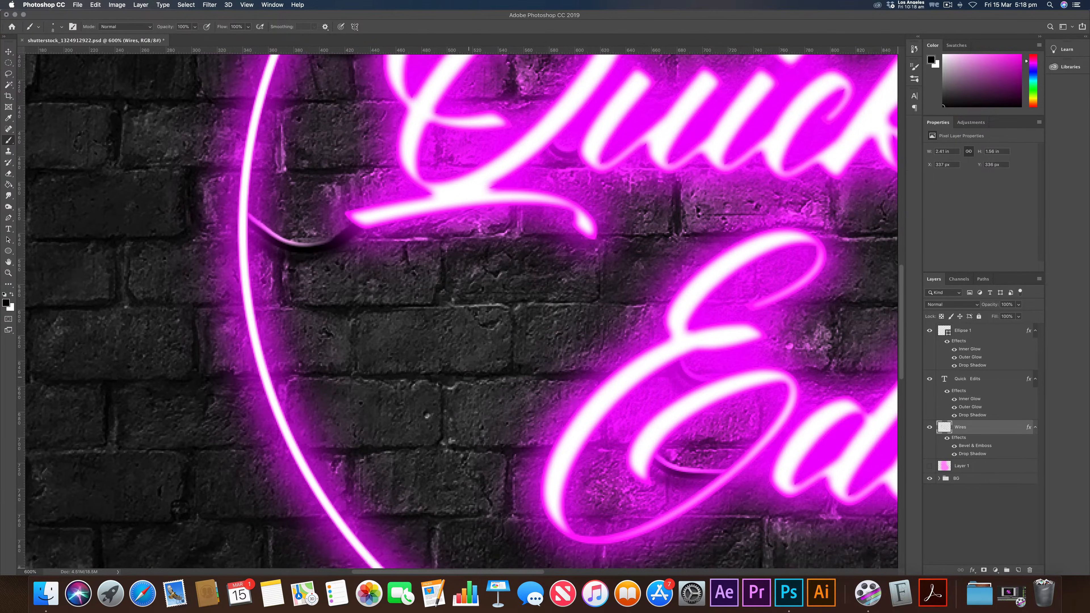
key("super+plus")
key("super+plus")
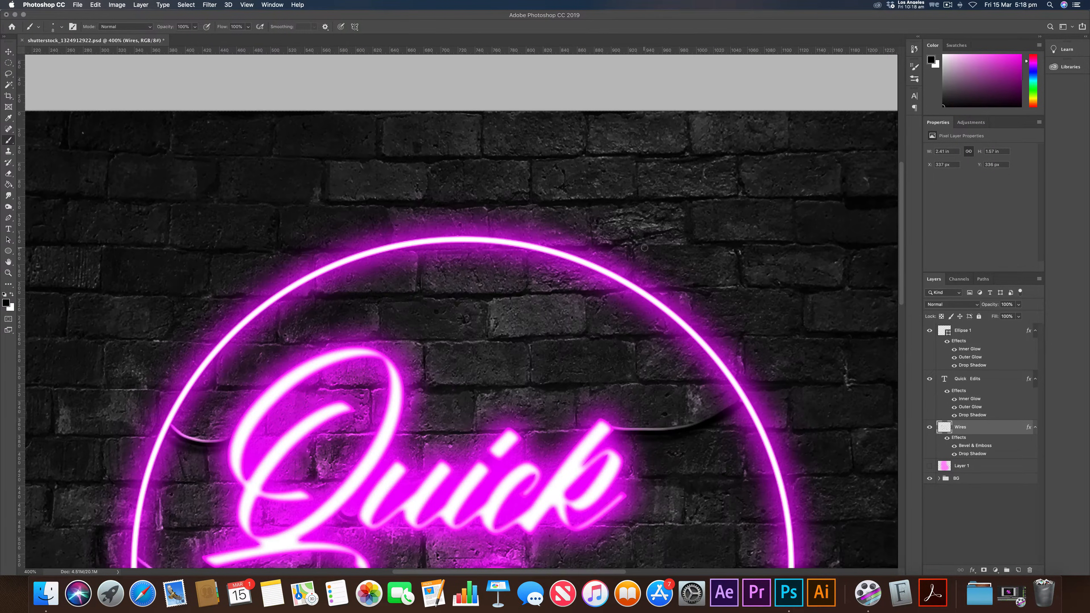
left_click(356, 256)
left_click(209, 109, "shift")
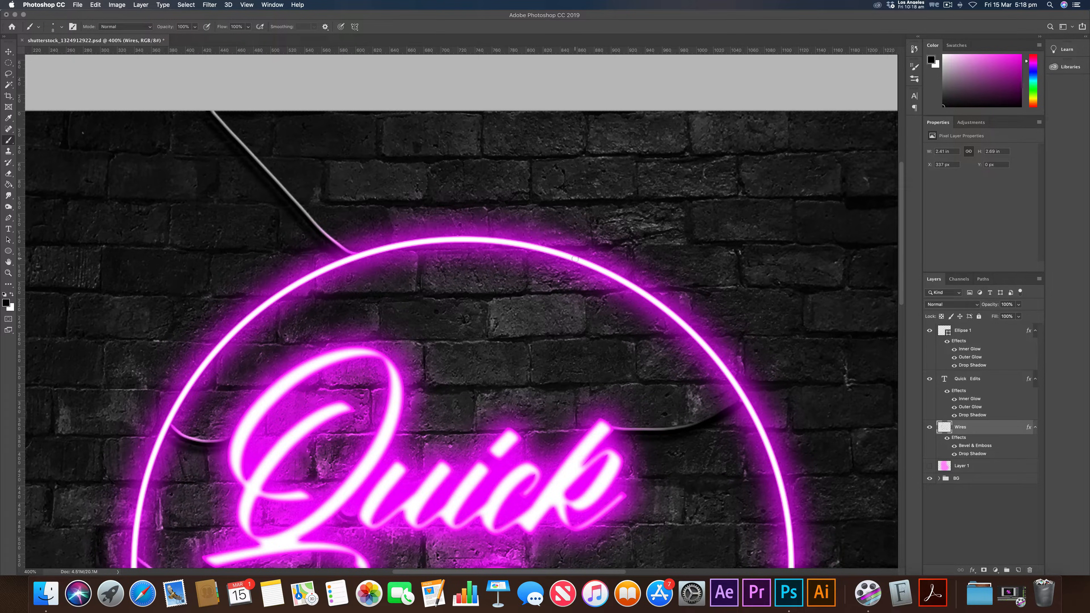
mouse_move(575, 258)
left_mouse_down()
mouse_move(701, 198)
mouse_move(782, 97)
left_mouse_up()
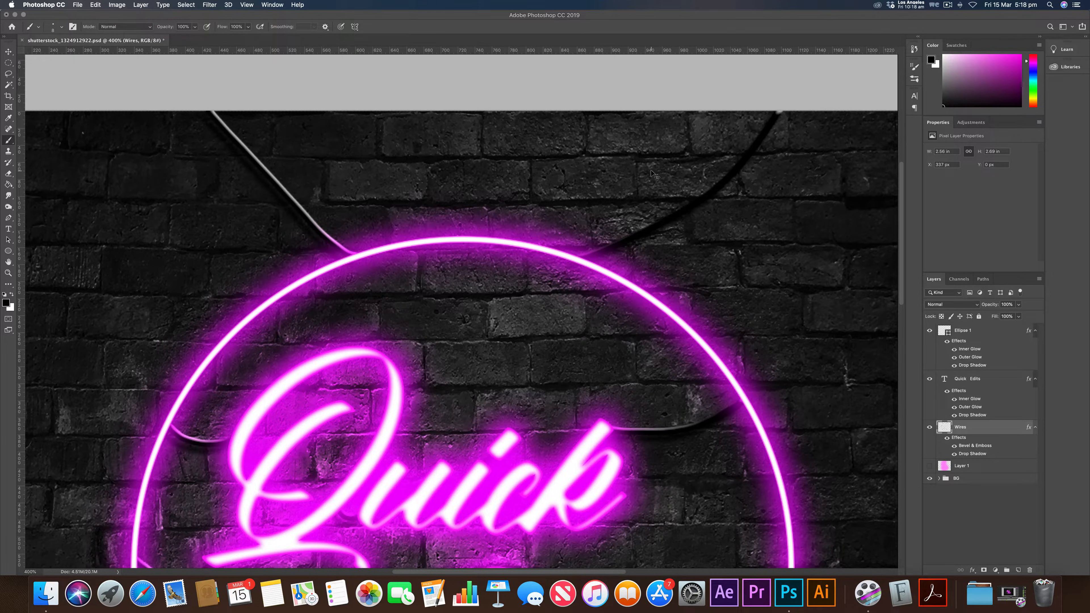
- Show the magenta overlay Layer 1 and lower its opacity to 42%
key("super+minus")
key("super+minus")
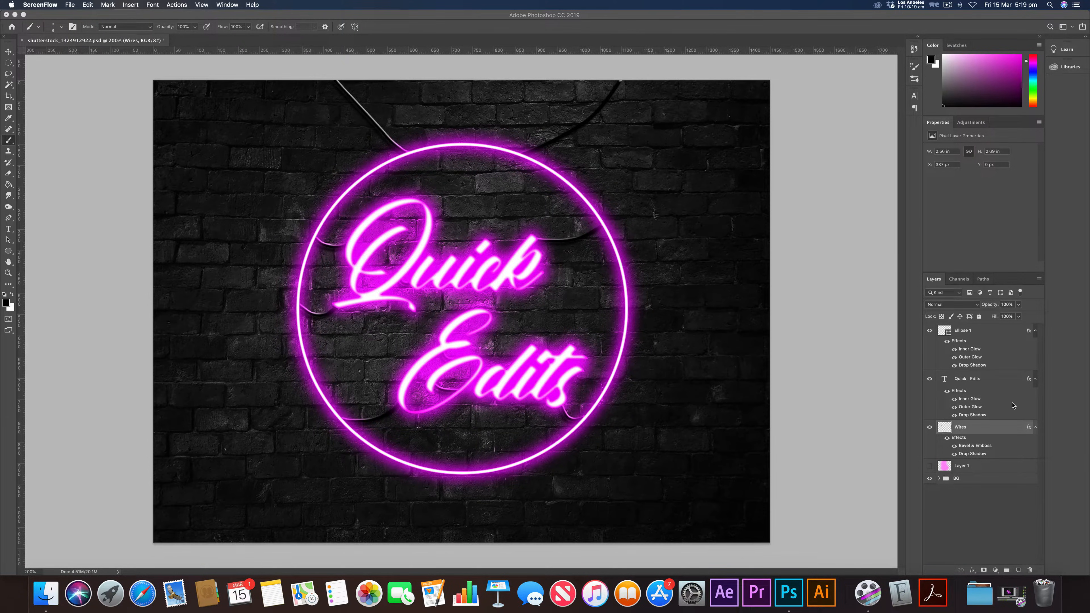
left_click(929, 468)
left_click(929, 468)
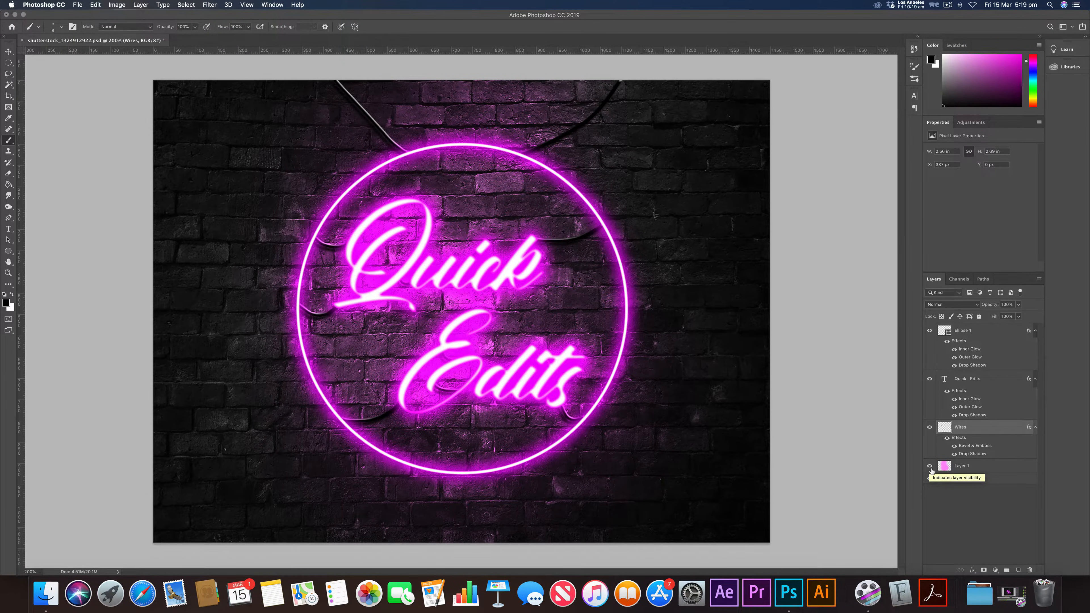
left_click(986, 470)
left_click(989, 305)
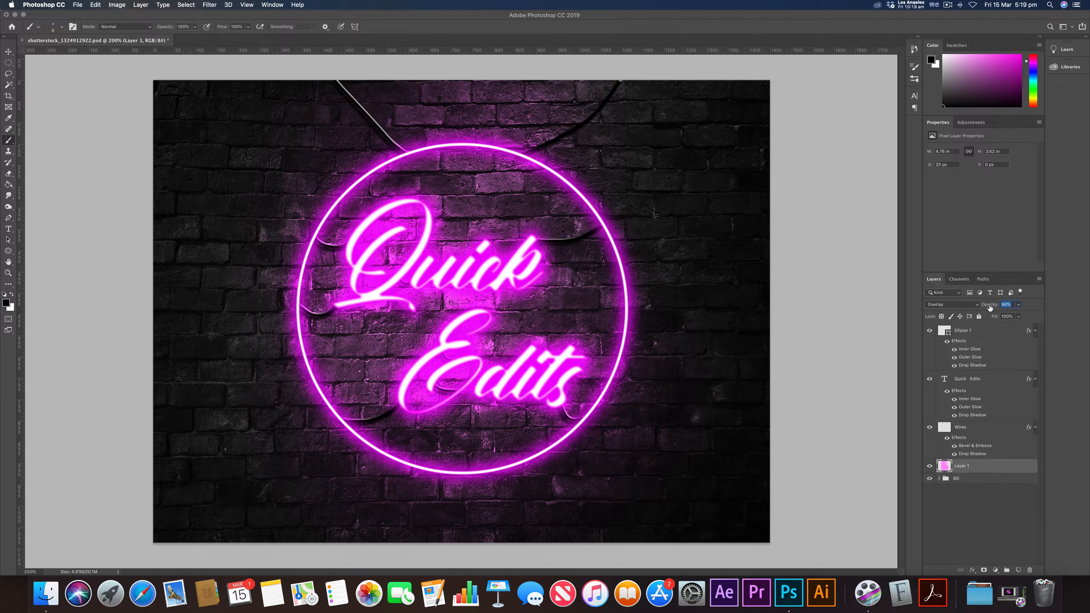
left_click_drag(982, 308, 971, 308)
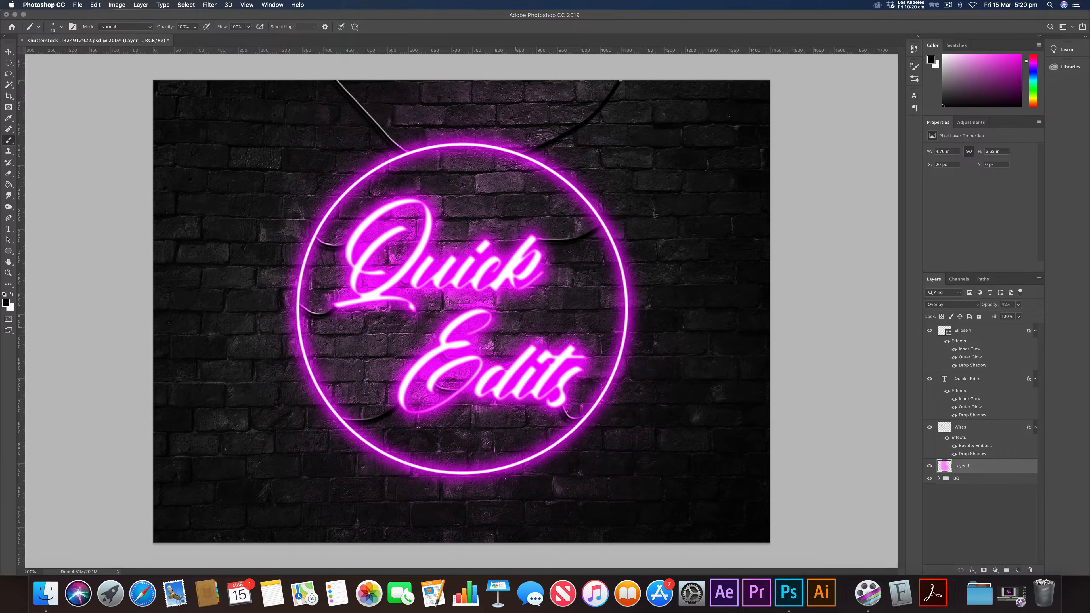
- Paint a bright blue tint over the wall's right and left sides on Layer 1 using a large brush with 0% hardness
left_click(62, 27)
left_click_drag(54, 72, 86, 55)
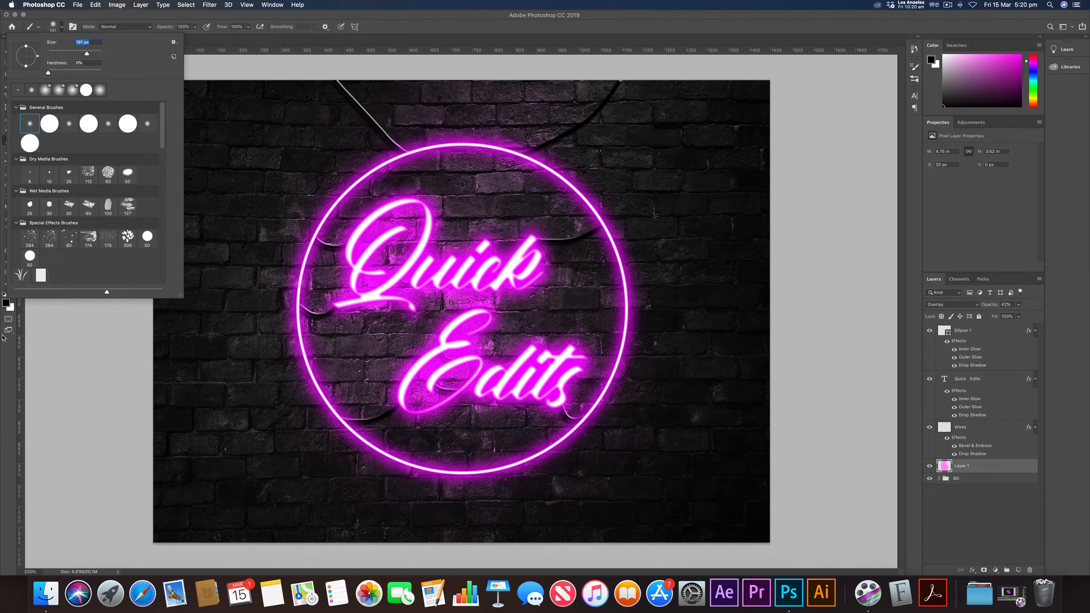
left_click(6, 303)
left_click_drag(752, 100, 744, 41)
left_click(816, 37)
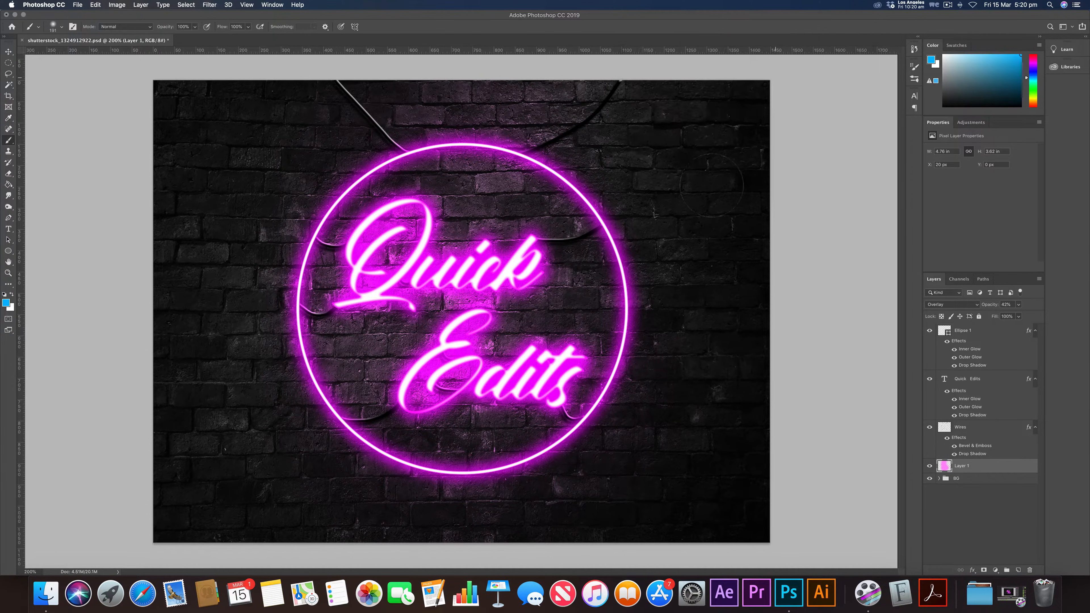
left_click_drag(750, 323, 823, 301)
key("bracketleft")
key("bracketleft")
mouse_move(15, 302)
left_mouse_down()
mouse_move(26, 258)
mouse_move(130, 225)
left_mouse_up()
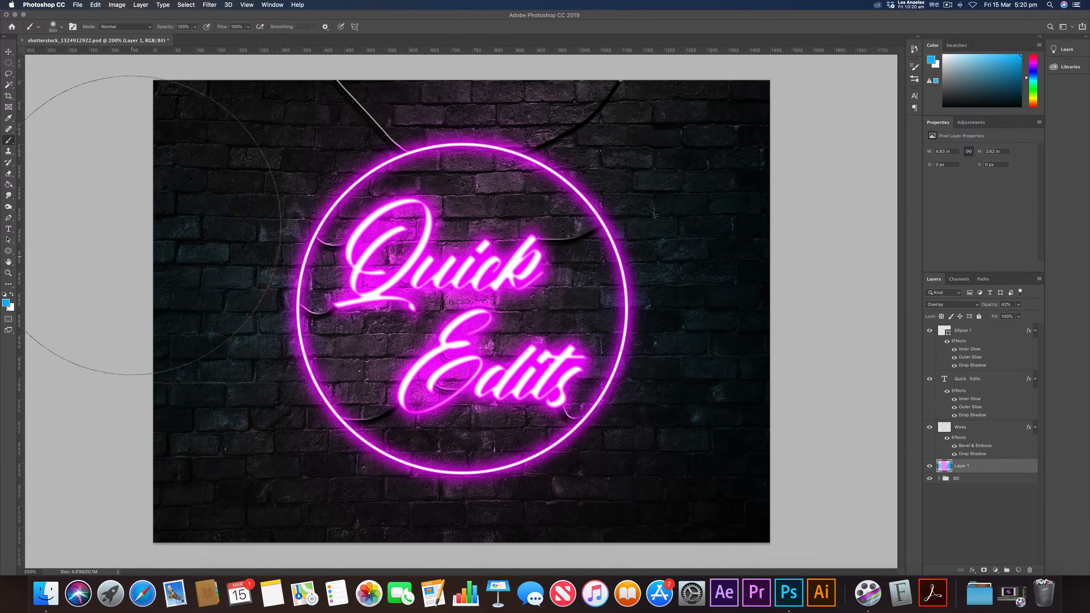